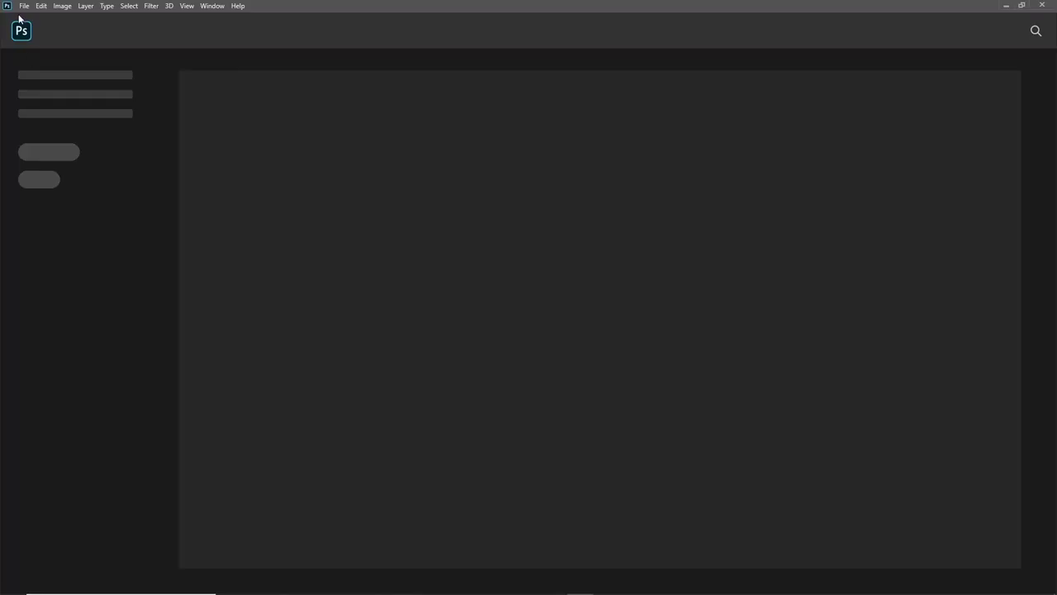
Create a new blank canvas and add an empty Layer 1.
{"action": "left_click", "coordinate": [24, 6]}
{"action": "left_click", "coordinate": [33, 19]}
{"action": "left_click", "coordinate": [746, 468]}
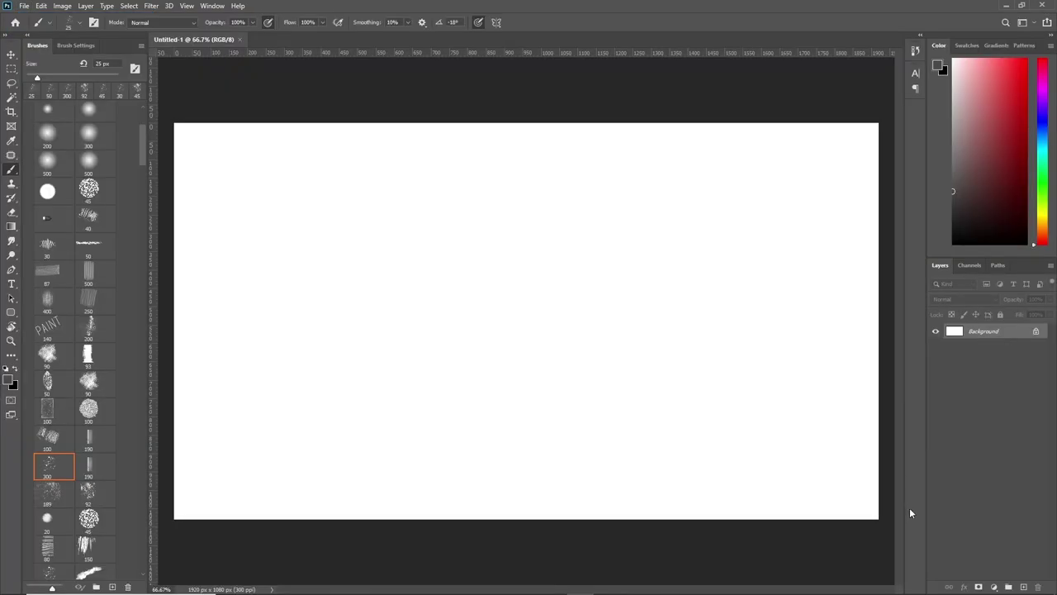
{"action": "left_click", "coordinate": [1023, 587]}
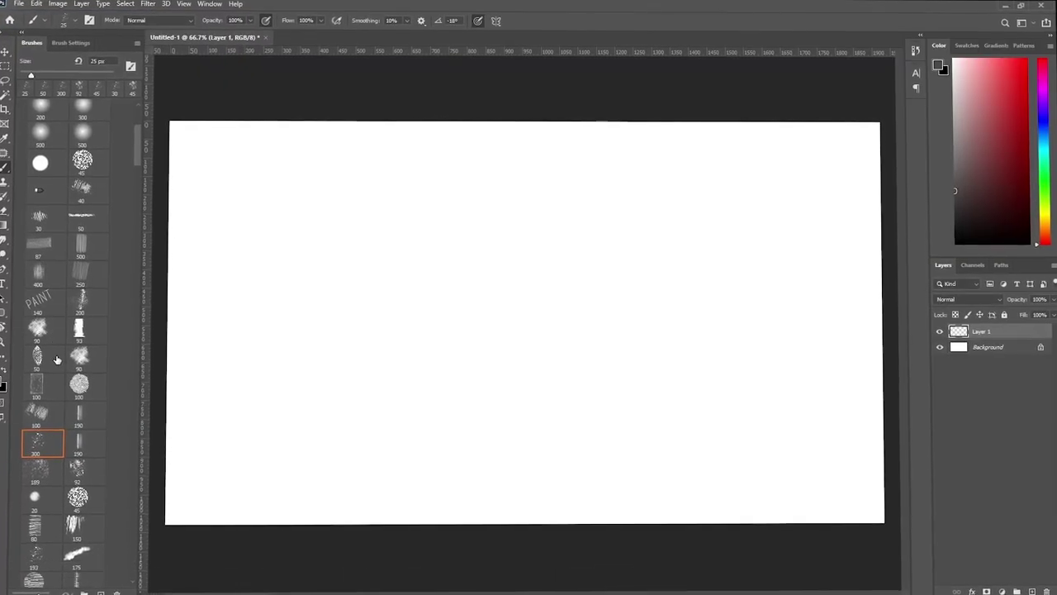
Cover Layer 1 with mottled light-grey textured brush strokes, then add Layer 2.
{"action": "left_click", "coordinate": [66, 264]}
{"action": "left_click_drag", "start_coordinate": [165, 247], "coordinate": [502, 165]}
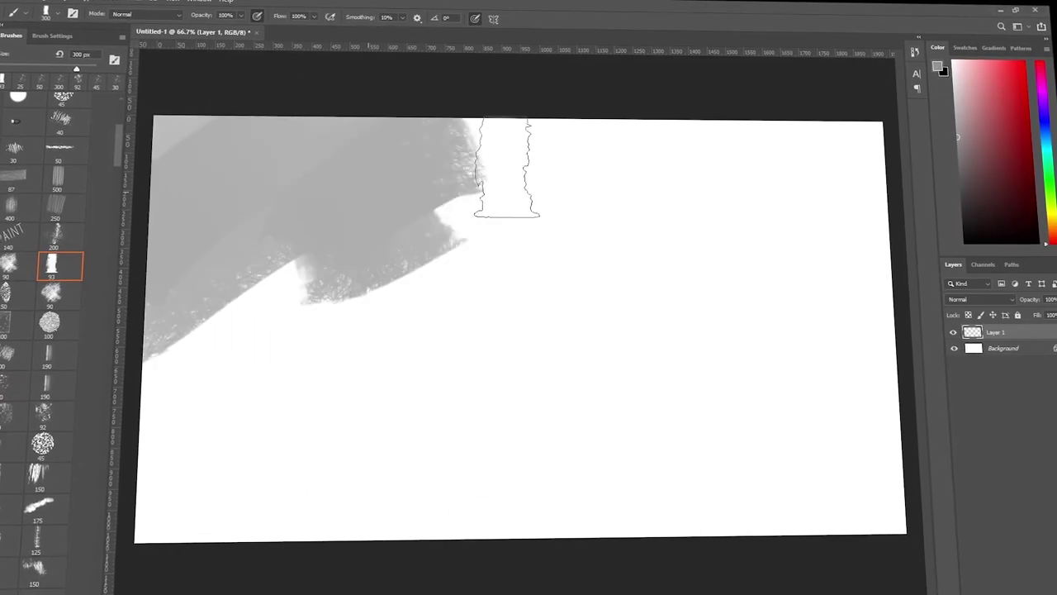
{"action": "left_click_drag", "start_coordinate": [165, 371], "coordinate": [875, 206]}
{"action": "left_click_drag", "start_coordinate": [165, 454], "coordinate": [718, 528]}
{"action": "left_click_drag", "start_coordinate": [297, 495], "coordinate": [876, 289]}
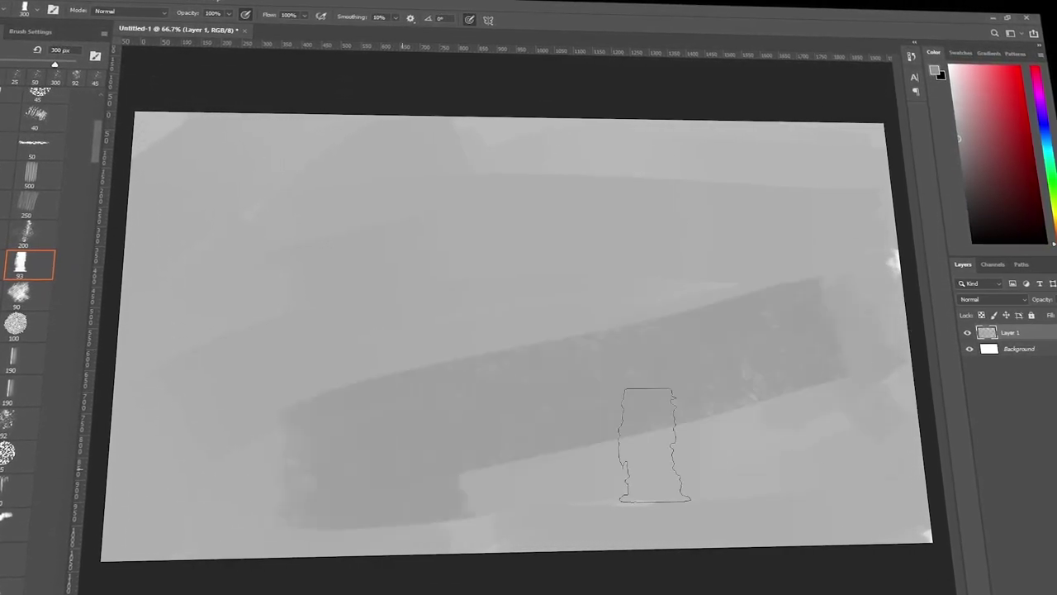
{"action": "left_click_drag", "start_coordinate": [636, 448], "coordinate": [851, 388]}
{"action": "mouse_move", "coordinate": [641, 355]}
{"action": "left_mouse_down"}
{"action": "mouse_move", "coordinate": [322, 471]}
{"action": "mouse_move", "coordinate": [484, 507]}
{"action": "left_mouse_up"}
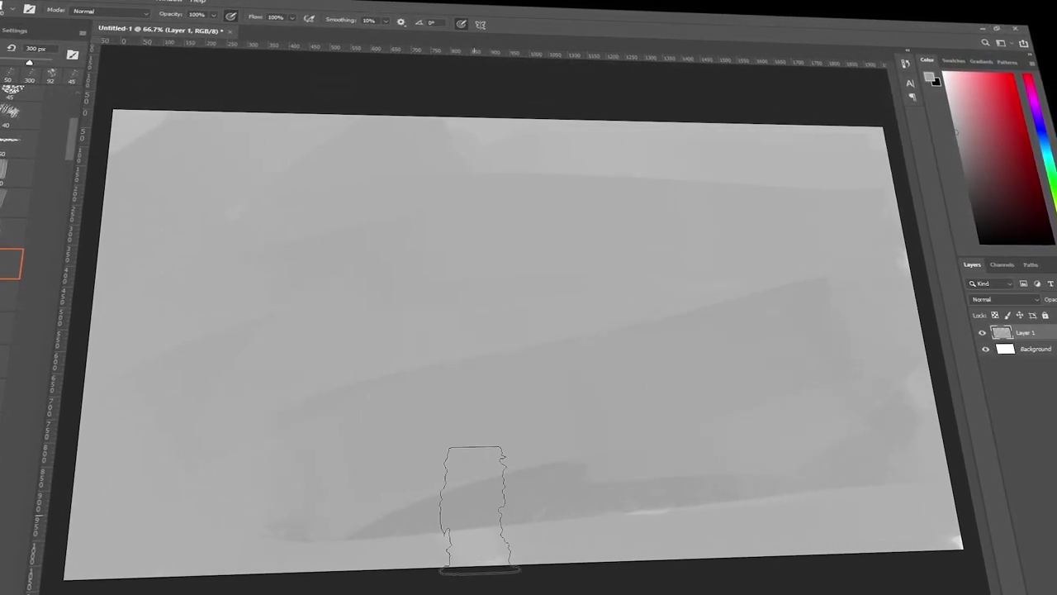
{"action": "key", "text": "bracketleft"}
{"action": "key", "text": "bracketleft"}
{"action": "key", "text": "bracketleft"}
{"action": "key", "text": "ctrl+shift+alt+n"}
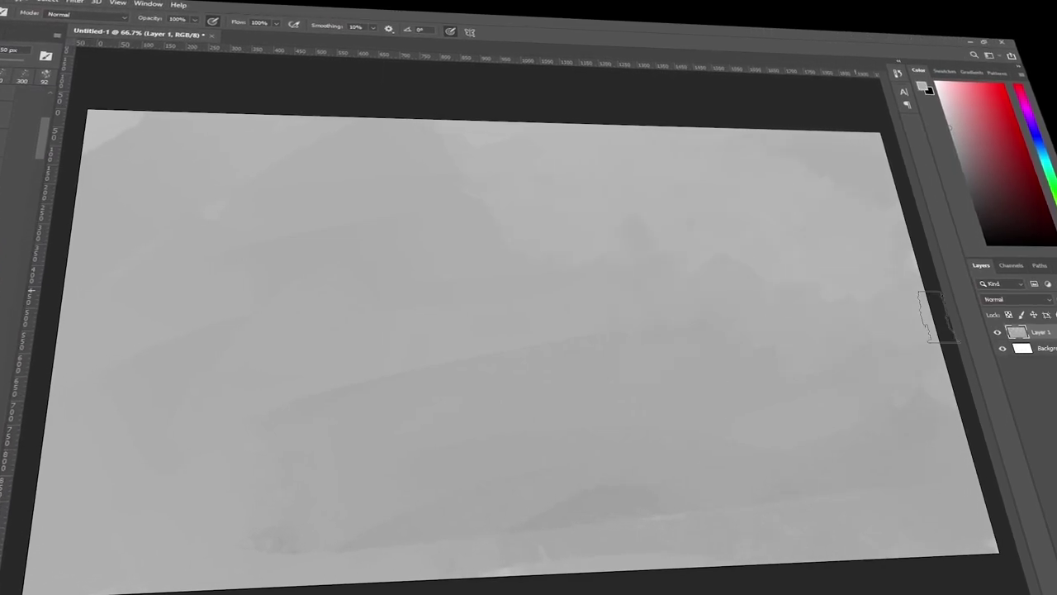
Block in a dark shield-shaped head mid-canvas with a 100 px brush.
{"action": "left_click_drag", "start_coordinate": [496, 235], "coordinate": [529, 327]}
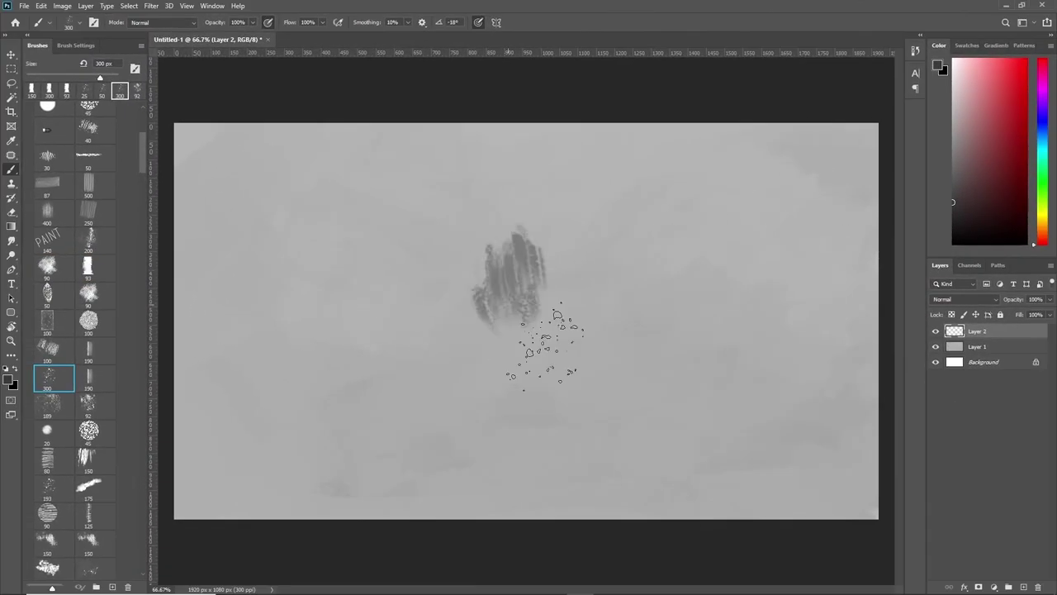
{"action": "key", "text": "ctrl+z"}
{"action": "key", "text": "bracketleft"}
{"action": "key", "text": "bracketleft"}
{"action": "key", "text": "bracketleft"}
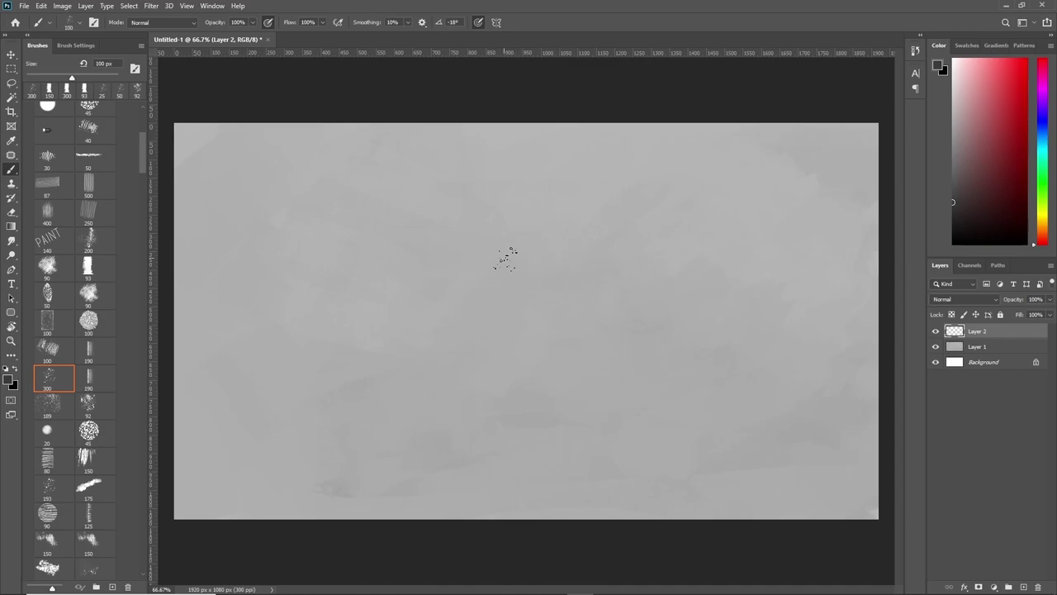
{"action": "left_click_drag", "start_coordinate": [514, 236], "coordinate": [454, 349]}
{"action": "key", "text": "ctrl+z"}
{"action": "mouse_move", "coordinate": [509, 242]}
{"action": "left_mouse_down"}
{"action": "mouse_move", "coordinate": [594, 216]}
{"action": "mouse_move", "coordinate": [529, 307]}
{"action": "left_mouse_up"}
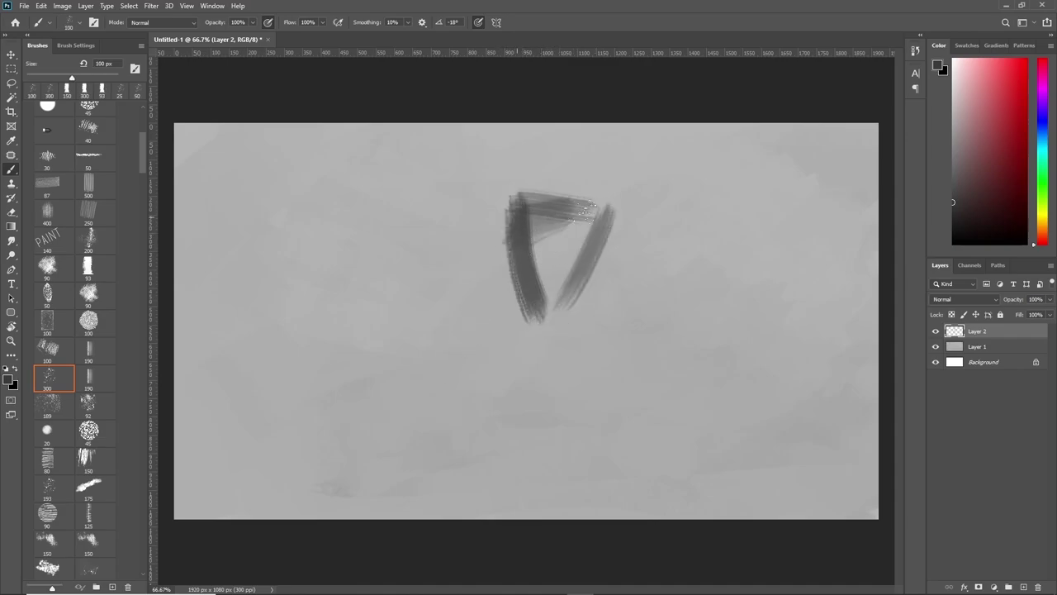
{"action": "mouse_move", "coordinate": [520, 216]}
{"action": "left_mouse_down"}
{"action": "mouse_move", "coordinate": [537, 216]}
{"action": "mouse_move", "coordinate": [537, 272]}
{"action": "mouse_move", "coordinate": [557, 243]}
{"action": "mouse_move", "coordinate": [529, 272]}
{"action": "mouse_move", "coordinate": [548, 312]}
{"action": "left_mouse_up"}
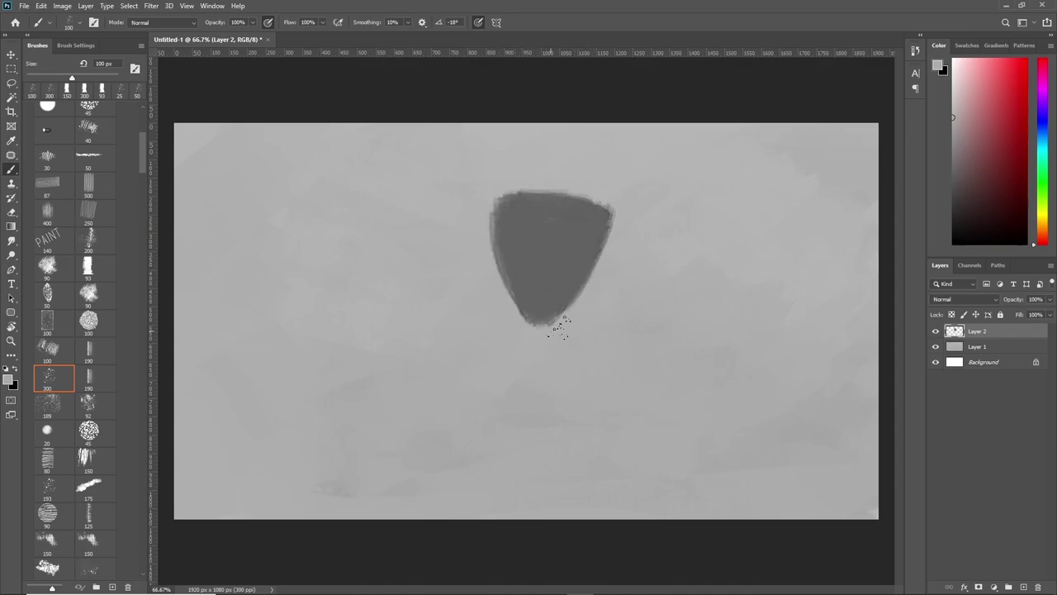
Shade the head with sampled greys for brows, eyes and mouth, zooming to 100%.
{"action": "left_click_drag", "start_coordinate": [612, 219], "coordinate": [588, 281]}
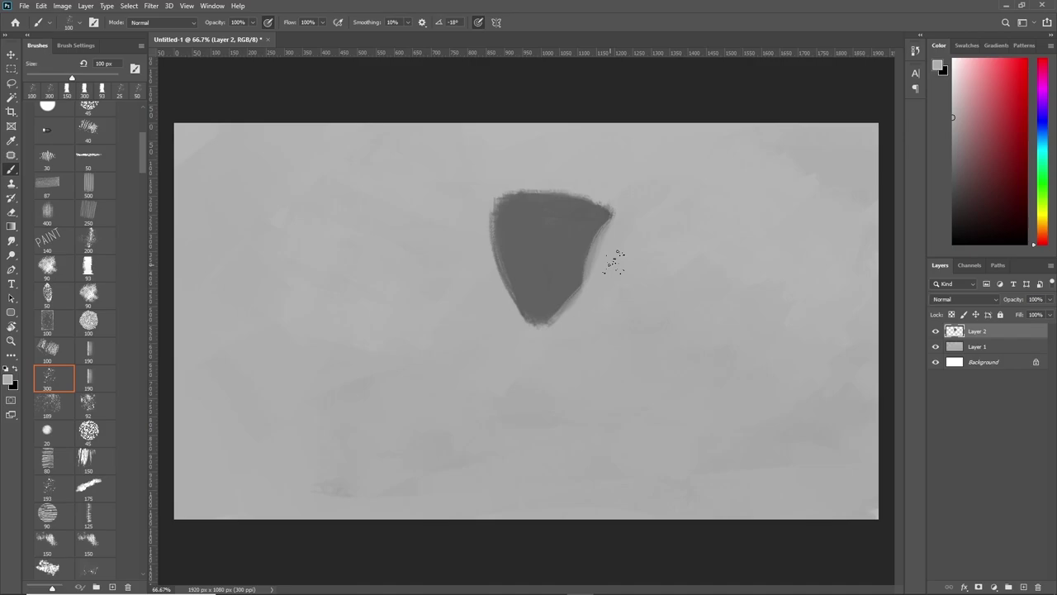
{"action": "left_click", "coordinate": [549, 277], "text": "alt"}
{"action": "left_click_drag", "start_coordinate": [500, 210], "coordinate": [533, 318]}
{"action": "left_click", "coordinate": [548, 219], "text": "alt"}
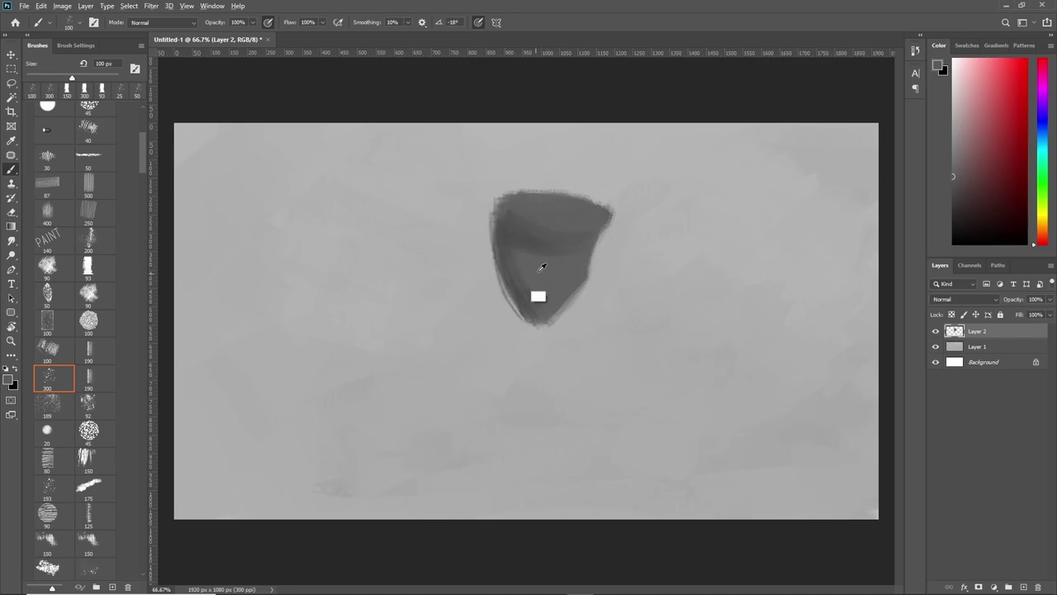
{"action": "left_click_drag", "start_coordinate": [540, 276], "coordinate": [573, 262]}
{"action": "left_click", "coordinate": [526, 230], "text": "alt"}
{"action": "left_click_drag", "start_coordinate": [499, 233], "coordinate": [609, 246]}
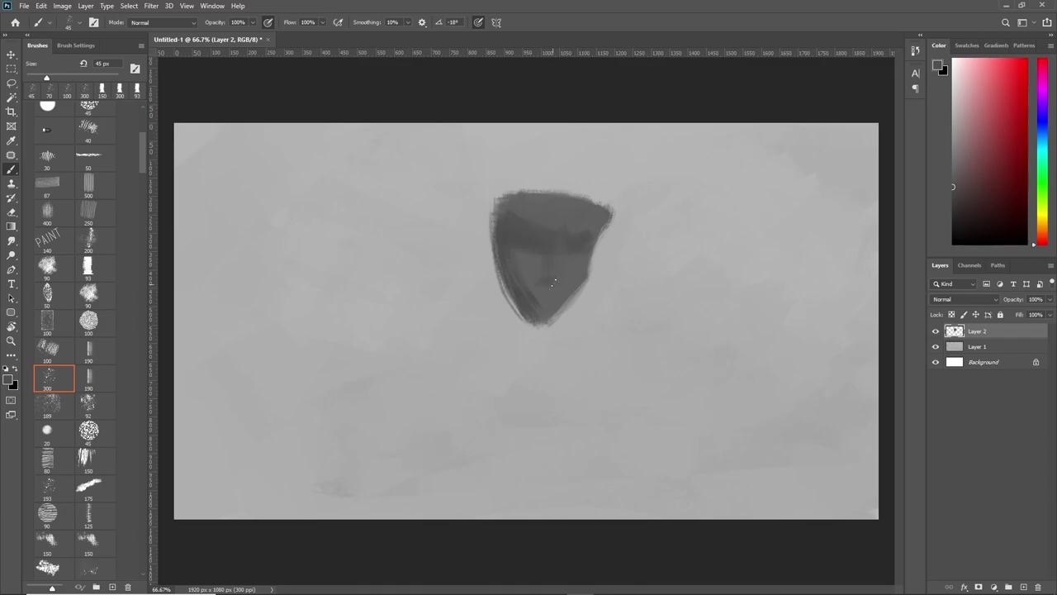
{"action": "left_click_drag", "start_coordinate": [527, 248], "coordinate": [573, 248]}
{"action": "left_click", "coordinate": [578, 235], "text": "alt"}
{"action": "key", "text": "ctrl+plus"}
Paint the mouth line with a 20 px brush.
{"action": "key", "text": "bracketleft"}
{"action": "key", "text": "bracketleft"}
{"action": "key", "text": "bracketleft"}
{"action": "left_click_drag", "start_coordinate": [534, 279], "coordinate": [549, 281]}
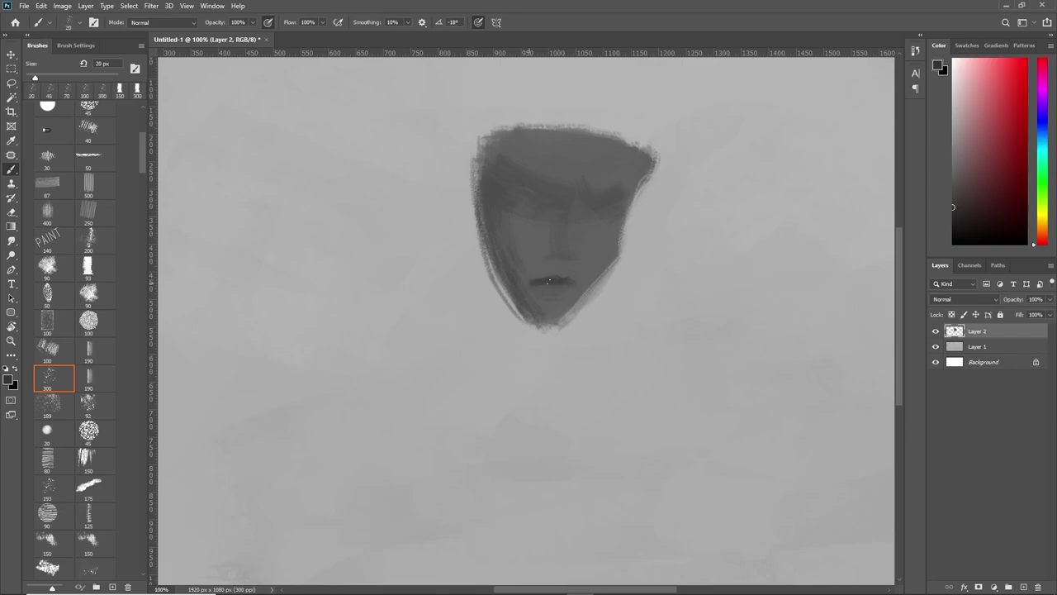
{"action": "left_click", "coordinate": [568, 272], "text": "alt"}
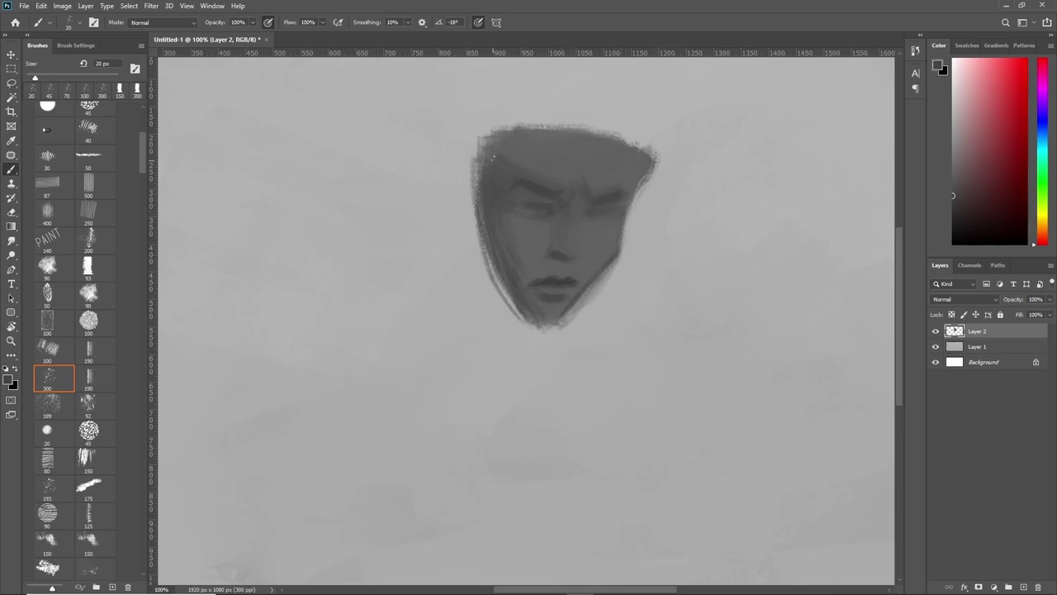
Add an ear on the left, soften the right jaw and round the top of the head.
{"action": "mouse_move", "coordinate": [471, 191]}
{"action": "left_mouse_down"}
{"action": "mouse_move", "coordinate": [469, 238]}
{"action": "mouse_move", "coordinate": [529, 318]}
{"action": "left_mouse_up"}
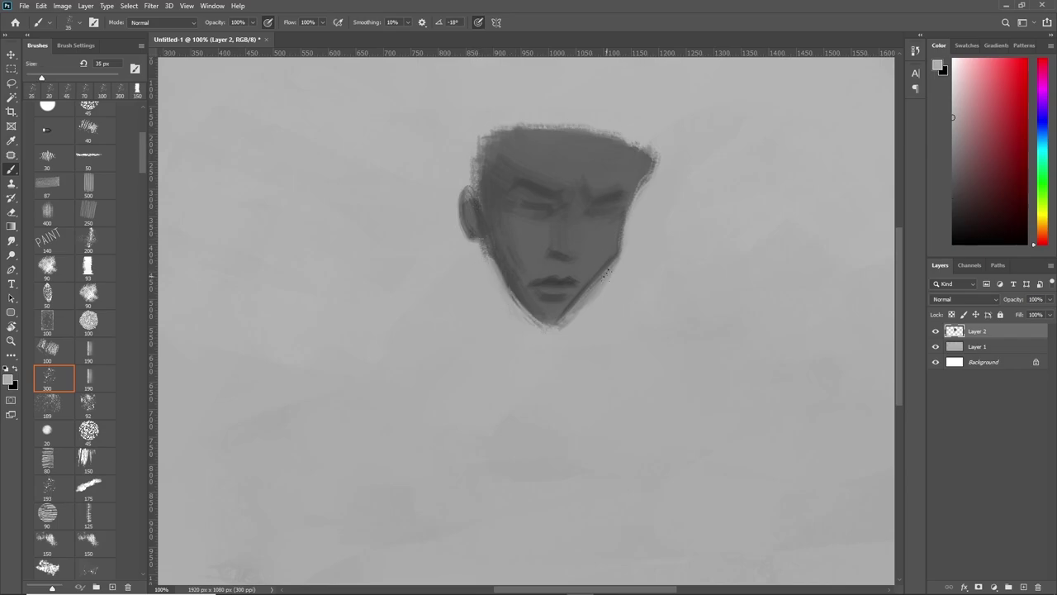
{"action": "left_click_drag", "start_coordinate": [606, 273], "coordinate": [570, 318]}
{"action": "left_click_drag", "start_coordinate": [653, 153], "coordinate": [623, 221]}
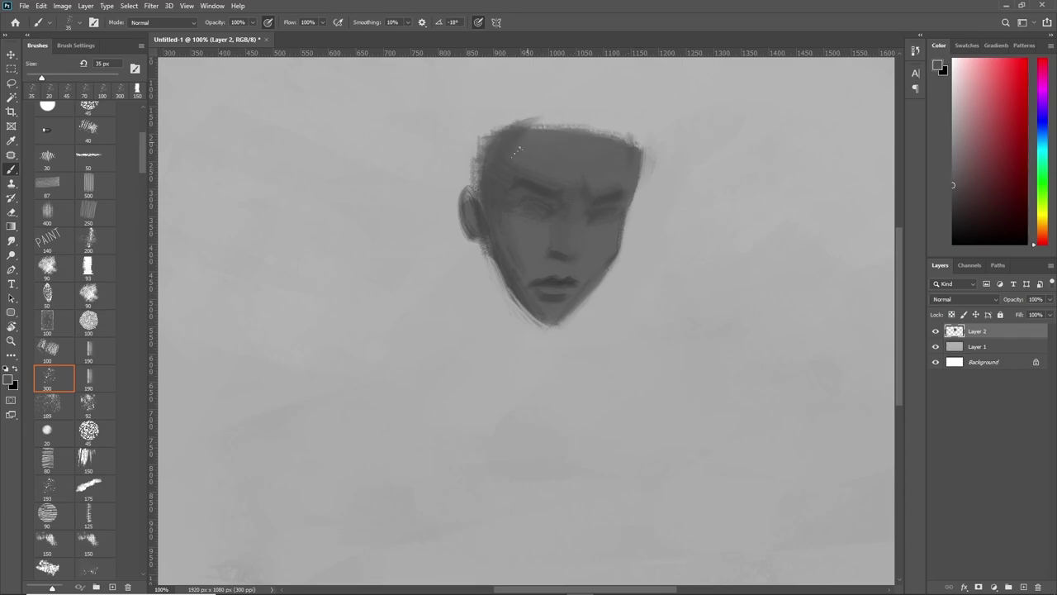
{"action": "mouse_move", "coordinate": [541, 122]}
{"action": "left_mouse_down"}
{"action": "mouse_move", "coordinate": [620, 136]}
{"action": "mouse_move", "coordinate": [527, 116]}
{"action": "left_mouse_up"}
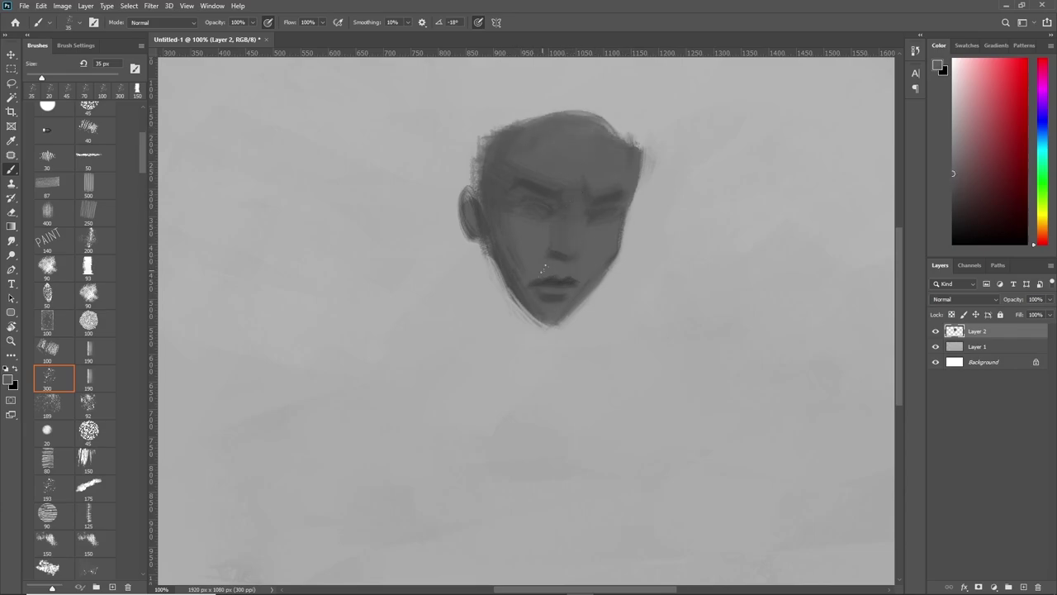
{"action": "scroll", "coordinate": [644, 260], "scroll_direction": "down", "scroll_amount": 3}
Enlarge the head to about 114% and paint the neck beneath the head layer.
{"action": "key", "text": "ctrl+t"}
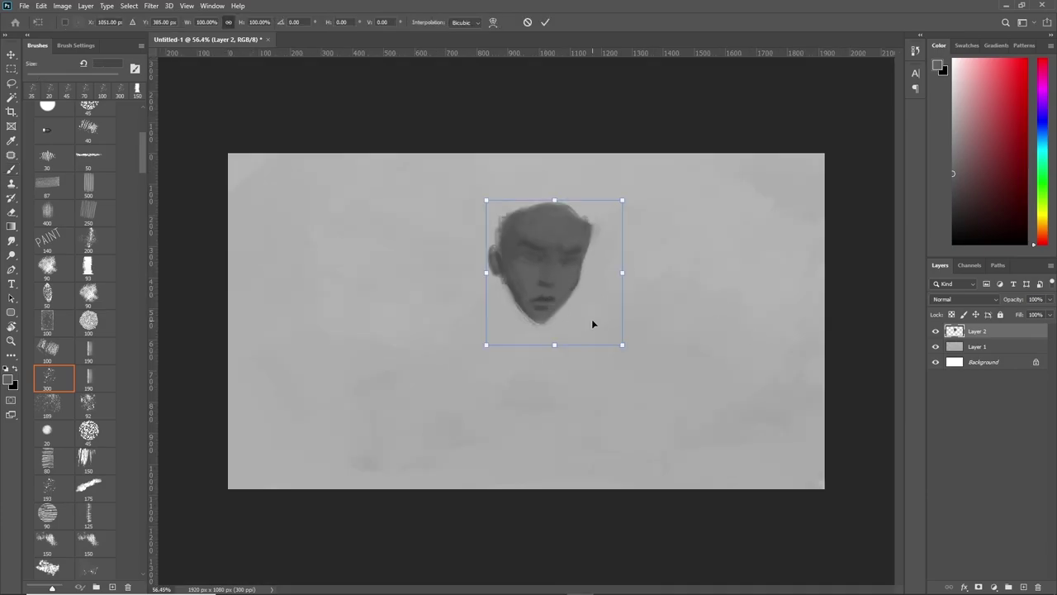
{"action": "left_click_drag", "start_coordinate": [618, 342], "coordinate": [642, 369]}
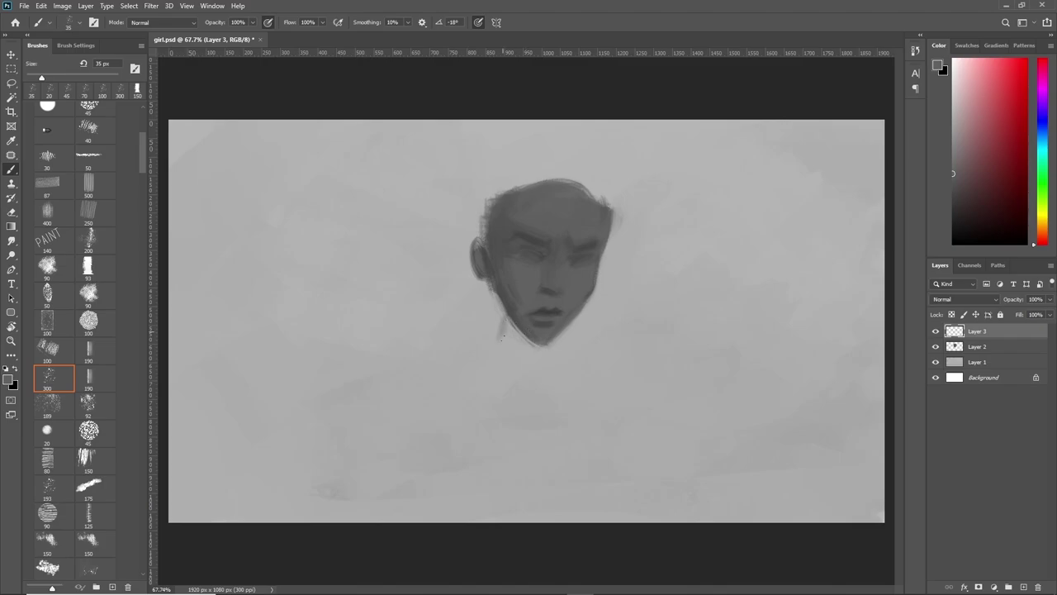
{"action": "left_click_drag", "start_coordinate": [502, 338], "coordinate": [522, 351]}
{"action": "mouse_move", "coordinate": [504, 310]}
{"action": "left_mouse_down"}
{"action": "mouse_move", "coordinate": [512, 354]}
{"action": "mouse_move", "coordinate": [500, 311]}
{"action": "mouse_move", "coordinate": [537, 376]}
{"action": "left_mouse_up"}
{"action": "key", "text": "ctrl+["}
{"action": "mouse_move", "coordinate": [494, 330]}
{"action": "left_mouse_down"}
{"action": "mouse_move", "coordinate": [528, 388]}
{"action": "mouse_move", "coordinate": [439, 403]}
{"action": "left_mouse_up"}
Paint the shoulders, collarbones and a dark V-shaped chest with a 50 px brush.
{"action": "left_click_drag", "start_coordinate": [537, 376], "coordinate": [605, 398]}
{"action": "mouse_move", "coordinate": [487, 367]}
{"action": "left_mouse_down"}
{"action": "mouse_move", "coordinate": [446, 401]}
{"action": "mouse_move", "coordinate": [517, 417]}
{"action": "left_mouse_up"}
{"action": "key", "text": "bracketright"}
{"action": "mouse_move", "coordinate": [479, 422]}
{"action": "left_mouse_down"}
{"action": "mouse_move", "coordinate": [567, 405]}
{"action": "mouse_move", "coordinate": [578, 413]}
{"action": "left_mouse_up"}
{"action": "key", "text": "bracketright"}
{"action": "left_click_drag", "start_coordinate": [463, 450], "coordinate": [570, 405]}
{"action": "mouse_move", "coordinate": [471, 364]}
{"action": "left_mouse_down"}
{"action": "mouse_move", "coordinate": [559, 398]}
{"action": "mouse_move", "coordinate": [479, 446]}
{"action": "mouse_move", "coordinate": [545, 465]}
{"action": "left_mouse_up"}
{"action": "left_click_drag", "start_coordinate": [533, 421], "coordinate": [521, 475]}
Outline both shoulders and paint the arms down to the canvas bottom.
{"action": "left_click_drag", "start_coordinate": [431, 400], "coordinate": [395, 417]}
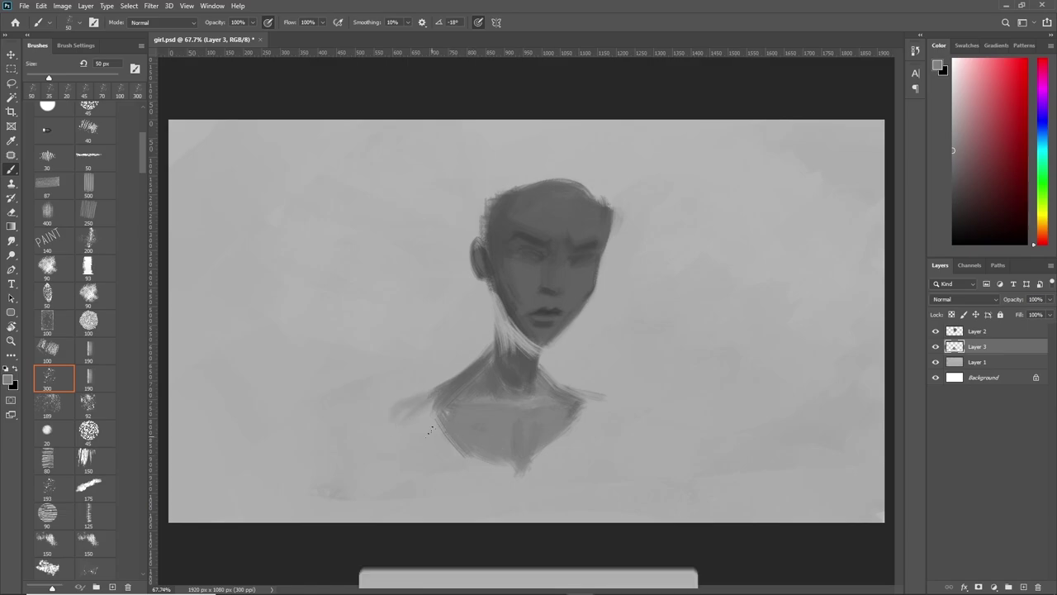
{"action": "left_click_drag", "start_coordinate": [437, 386], "coordinate": [378, 429]}
{"action": "left_click_drag", "start_coordinate": [570, 396], "coordinate": [634, 466]}
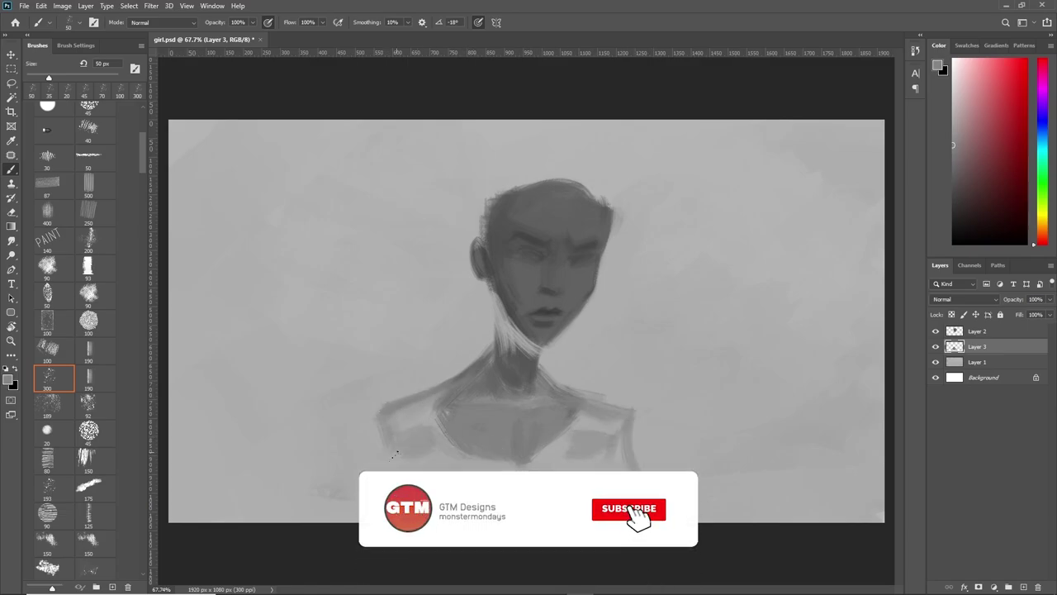
{"action": "mouse_move", "coordinate": [382, 429]}
{"action": "left_mouse_down"}
{"action": "mouse_move", "coordinate": [377, 471]}
{"action": "mouse_move", "coordinate": [337, 520]}
{"action": "left_mouse_up"}
{"action": "left_click", "coordinate": [436, 426], "text": "alt"}
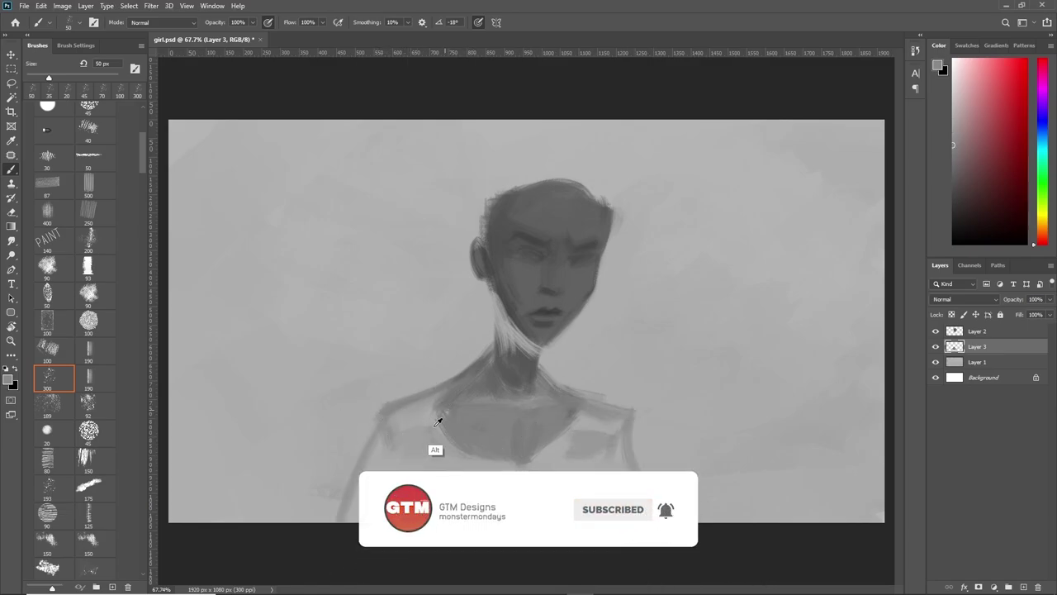
{"action": "left_click_drag", "start_coordinate": [388, 413], "coordinate": [413, 517]}
{"action": "left_click_drag", "start_coordinate": [611, 413], "coordinate": [615, 516]}
Move the body layer above the head and paint the neckline and collar on Layer 4.
{"action": "left_click_drag", "start_coordinate": [975, 346], "coordinate": [971, 332]}
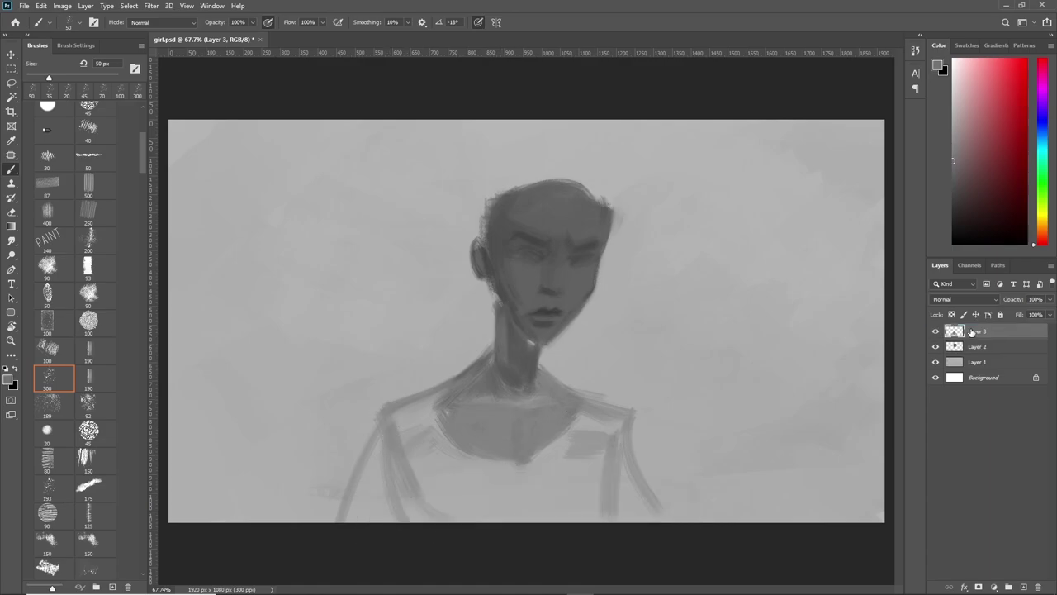
{"action": "key", "text": "ctrl+shift+alt+n"}
{"action": "mouse_move", "coordinate": [434, 404]}
{"action": "left_mouse_down"}
{"action": "mouse_move", "coordinate": [492, 454]}
{"action": "mouse_move", "coordinate": [570, 446]}
{"action": "left_mouse_up"}
{"action": "left_click_drag", "start_coordinate": [492, 347], "coordinate": [397, 398]}
Finish the collar and paint the bob hair around the top and sides of the head.
{"action": "left_click_drag", "start_coordinate": [542, 361], "coordinate": [627, 417]}
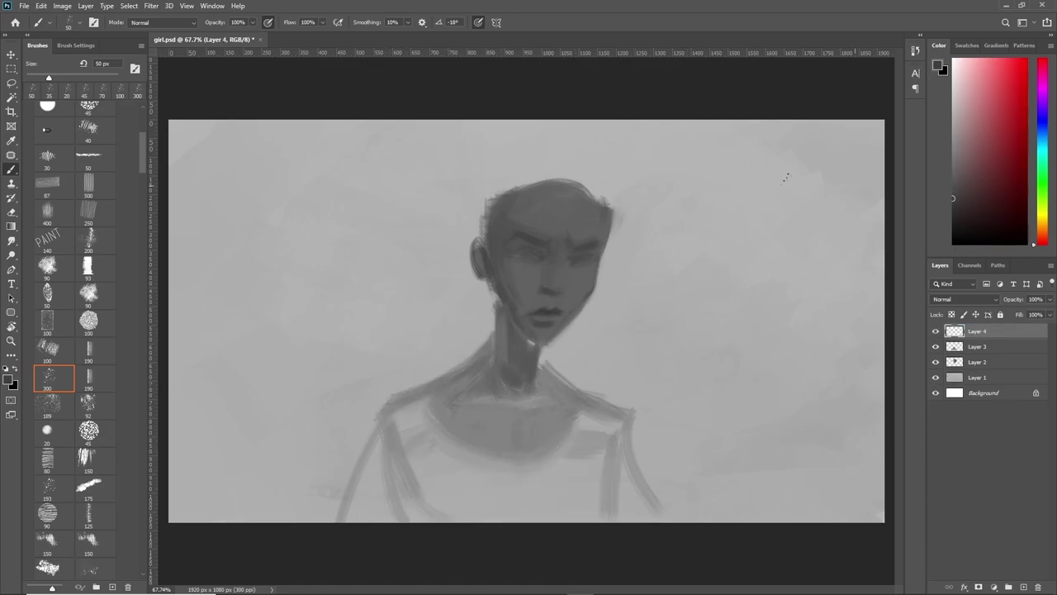
{"action": "left_click_drag", "start_coordinate": [520, 183], "coordinate": [459, 248]}
{"action": "left_click_drag", "start_coordinate": [483, 210], "coordinate": [438, 318]}
{"action": "left_click_drag", "start_coordinate": [560, 338], "coordinate": [603, 335]}
{"action": "left_click_drag", "start_coordinate": [492, 252], "coordinate": [450, 318]}
{"action": "left_click_drag", "start_coordinate": [612, 189], "coordinate": [578, 338]}
{"action": "mouse_move", "coordinate": [473, 206]}
{"action": "left_mouse_down"}
{"action": "mouse_move", "coordinate": [528, 166]}
{"action": "mouse_move", "coordinate": [479, 194]}
{"action": "left_mouse_up"}
{"action": "left_click_drag", "start_coordinate": [479, 310], "coordinate": [431, 318]}
{"action": "left_click_drag", "start_coordinate": [455, 247], "coordinate": [465, 281]}
{"action": "left_click_drag", "start_coordinate": [471, 318], "coordinate": [436, 347]}
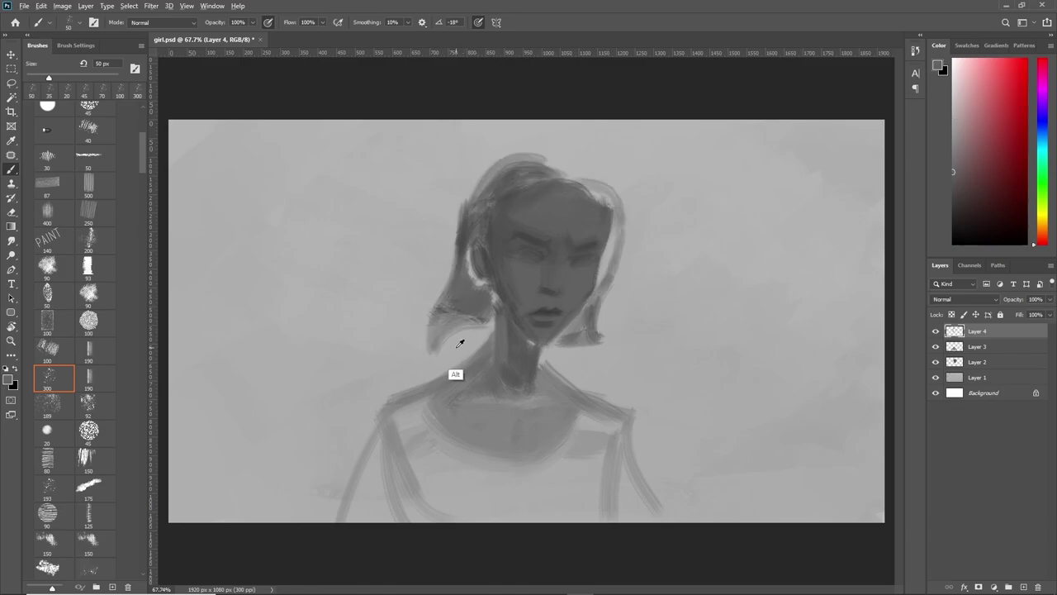
Darken the hair's outline, left side and lower-left tip, plus the neck and collar.
{"action": "mouse_move", "coordinate": [521, 157]}
{"action": "left_mouse_down"}
{"action": "mouse_move", "coordinate": [621, 194]}
{"action": "mouse_move", "coordinate": [603, 339]}
{"action": "left_mouse_up"}
{"action": "mouse_move", "coordinate": [458, 332]}
{"action": "left_mouse_down"}
{"action": "mouse_move", "coordinate": [417, 322]}
{"action": "mouse_move", "coordinate": [494, 334]}
{"action": "left_mouse_up"}
{"action": "mouse_move", "coordinate": [512, 165]}
{"action": "left_mouse_down"}
{"action": "mouse_move", "coordinate": [467, 285]}
{"action": "mouse_move", "coordinate": [494, 318]}
{"action": "left_mouse_up"}
{"action": "left_click_drag", "start_coordinate": [588, 312], "coordinate": [570, 342]}
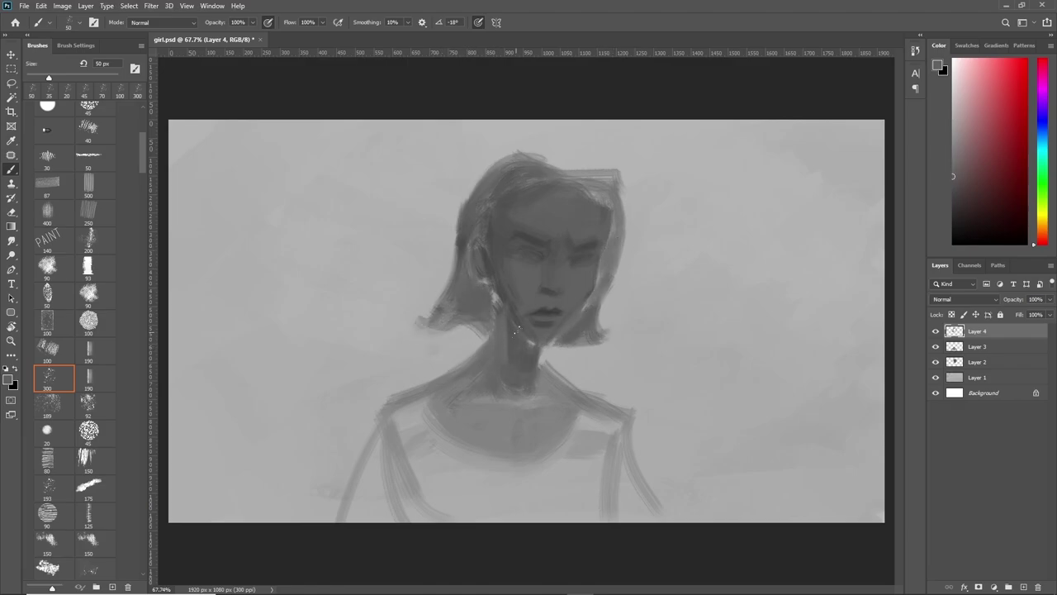
{"action": "left_click_drag", "start_coordinate": [505, 330], "coordinate": [496, 293]}
{"action": "left_click_drag", "start_coordinate": [524, 347], "coordinate": [483, 400]}
{"action": "scroll", "coordinate": [512, 346], "scroll_direction": "up", "scroll_amount": 1}
{"action": "left_click_drag", "start_coordinate": [603, 165], "coordinate": [566, 147]}
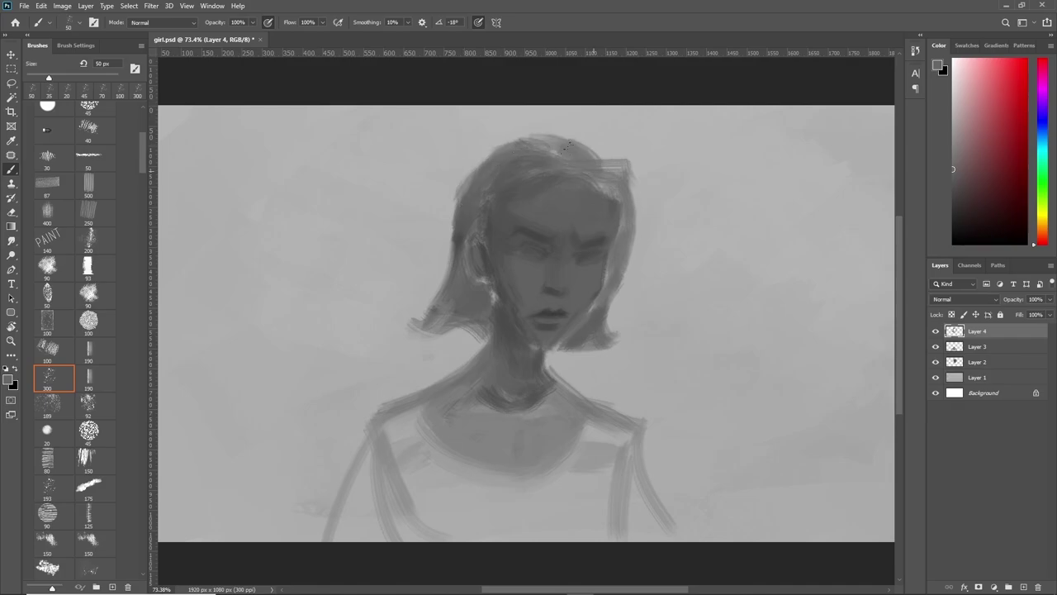
{"action": "left_click_drag", "start_coordinate": [495, 147], "coordinate": [464, 273]}
{"action": "left_click_drag", "start_coordinate": [479, 334], "coordinate": [409, 318]}
Darken the cheek and jaw, paint a light choker band and dark V-neck strokes.
{"action": "left_click", "coordinate": [543, 331], "text": "alt"}
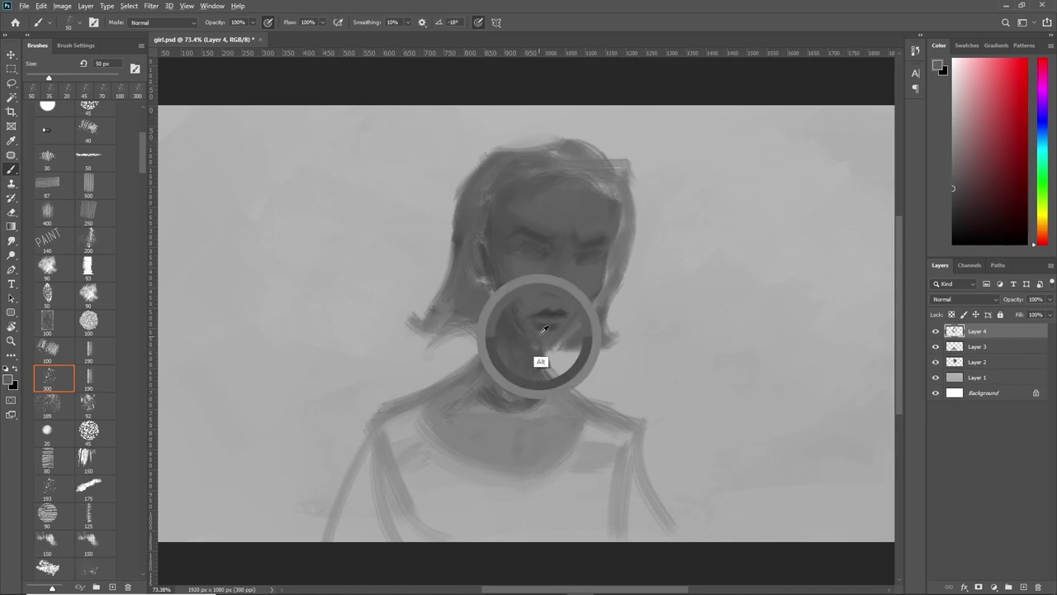
{"action": "mouse_move", "coordinate": [615, 244]}
{"action": "left_mouse_down"}
{"action": "mouse_move", "coordinate": [619, 279]}
{"action": "mouse_move", "coordinate": [582, 327]}
{"action": "left_mouse_up"}
{"action": "left_click_drag", "start_coordinate": [582, 326], "coordinate": [555, 351]}
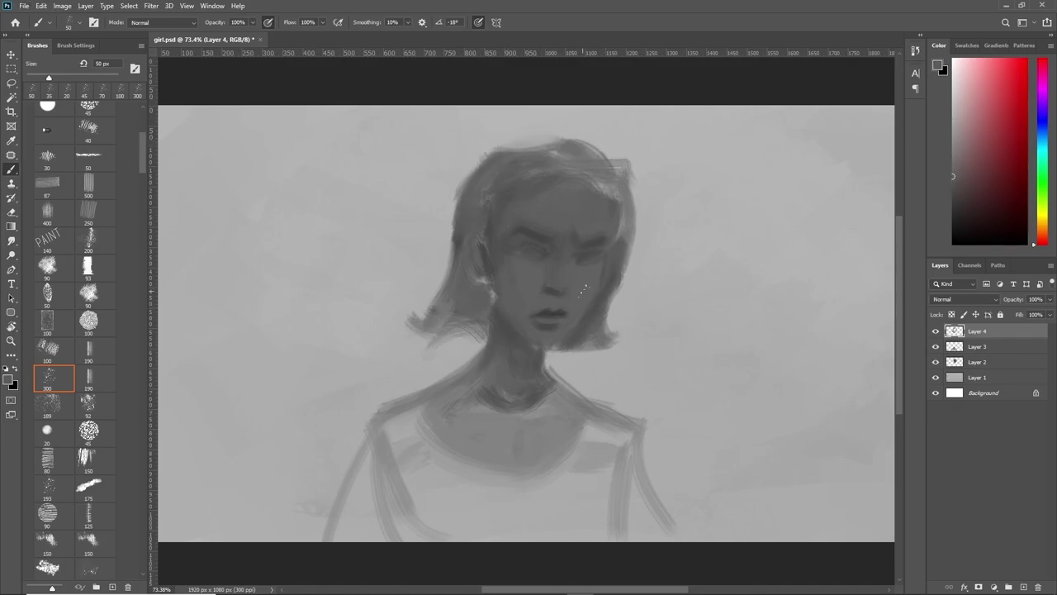
{"action": "left_click", "coordinate": [487, 417], "text": "alt"}
{"action": "mouse_move", "coordinate": [483, 378]}
{"action": "left_mouse_down"}
{"action": "mouse_move", "coordinate": [541, 378]}
{"action": "mouse_move", "coordinate": [492, 350]}
{"action": "mouse_move", "coordinate": [499, 413]}
{"action": "left_mouse_up"}
{"action": "left_click_drag", "start_coordinate": [436, 395], "coordinate": [496, 413]}
{"action": "left_click_drag", "start_coordinate": [570, 400], "coordinate": [503, 420]}
{"action": "left_click", "coordinate": [479, 405], "text": "alt"}
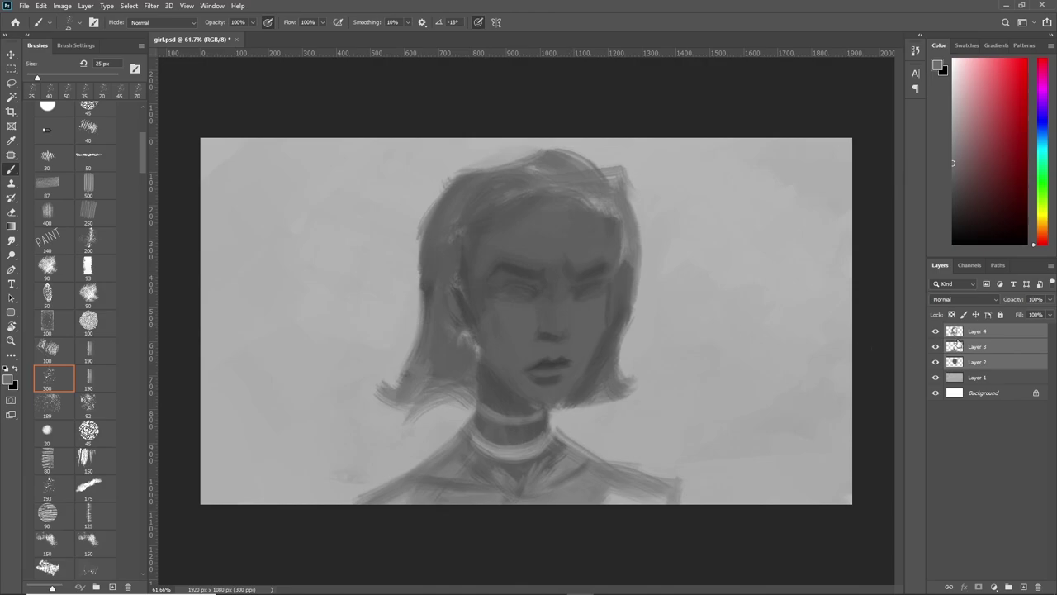
Add Layer 5 and paint a very dark eyelid line on the left eye.
{"action": "key", "text": "ctrl+shift+alt+n"}
{"action": "left_click", "coordinate": [954, 214]}
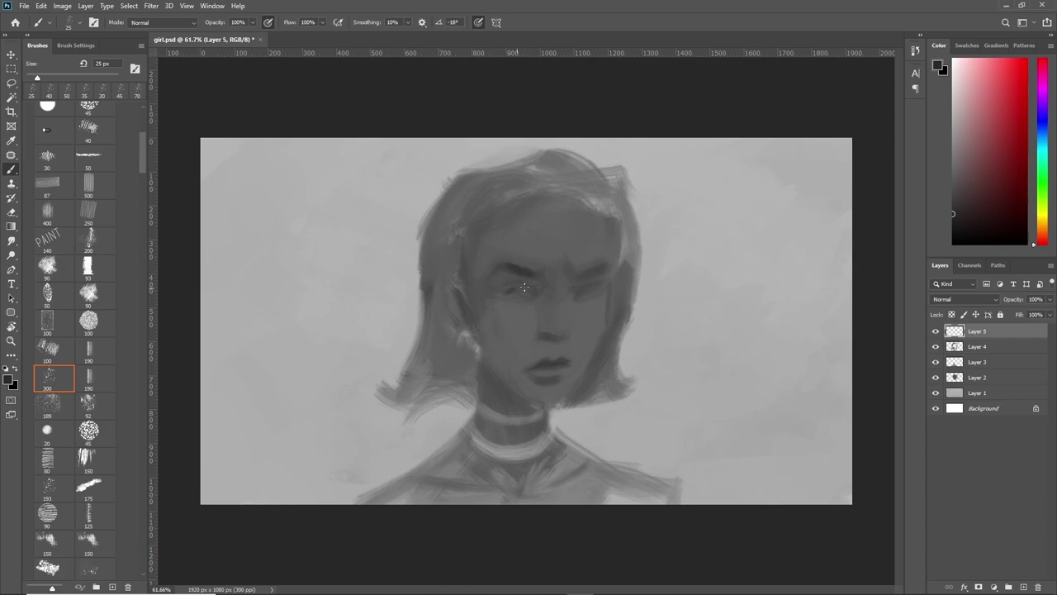
{"action": "left_click_drag", "start_coordinate": [512, 288], "coordinate": [501, 292]}
{"action": "left_click", "coordinate": [581, 293], "text": "alt"}
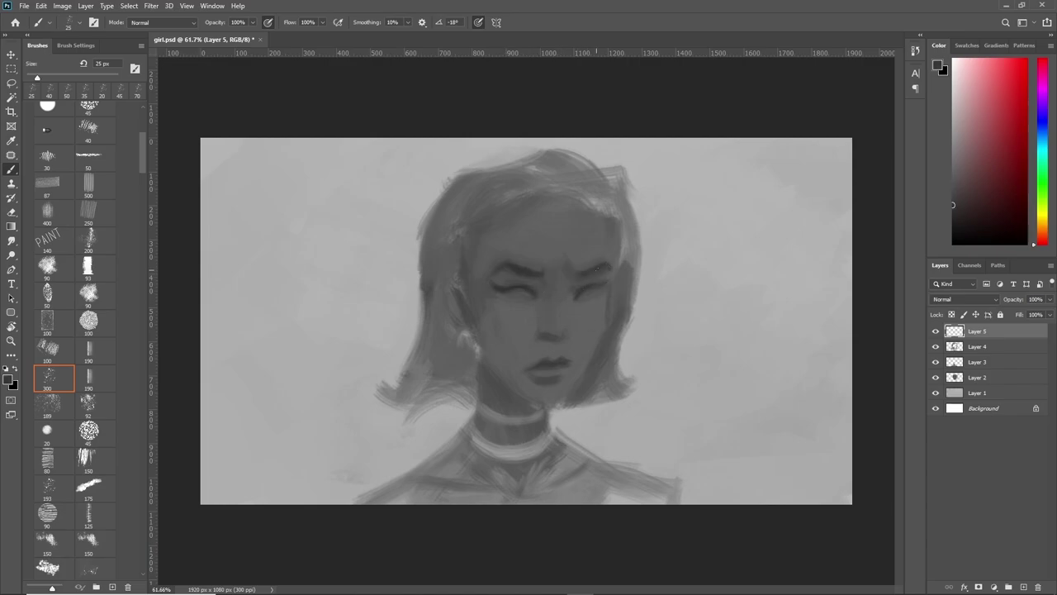
{"action": "left_click", "coordinate": [554, 341], "text": "alt"}
{"action": "left_click", "coordinate": [554, 349], "text": "alt"}
Sample darker greys and shade the right cheek edge and the hair's right edge.
{"action": "key", "text": "d"}
{"action": "left_click", "coordinate": [515, 288], "text": "alt"}
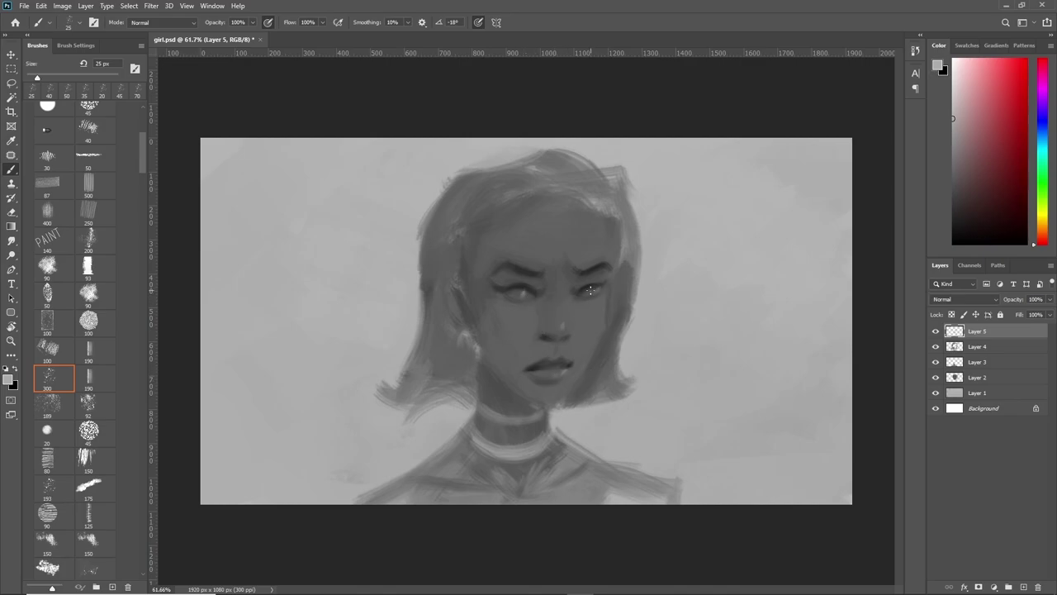
{"action": "left_click", "coordinate": [543, 352], "text": "alt"}
{"action": "left_click", "coordinate": [512, 396], "text": "alt"}
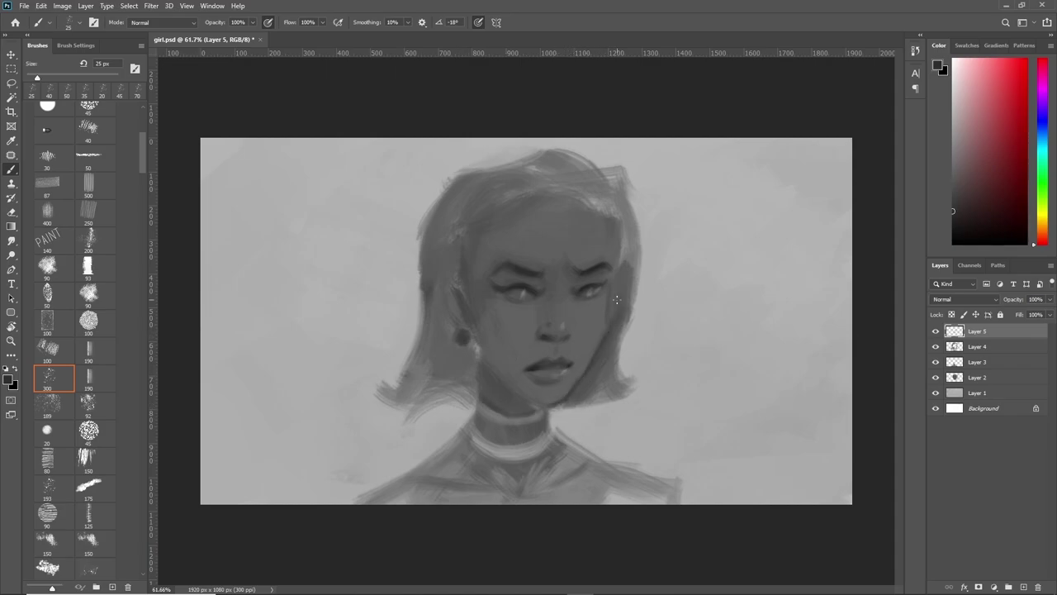
{"action": "left_click_drag", "start_coordinate": [613, 312], "coordinate": [614, 296]}
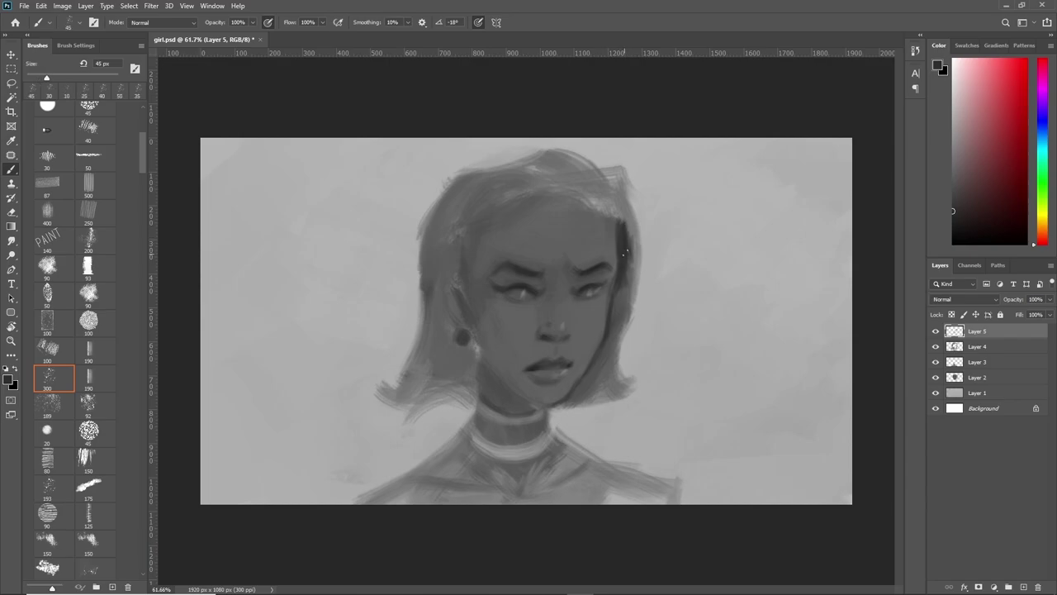
{"action": "left_click_drag", "start_coordinate": [625, 253], "coordinate": [620, 313]}
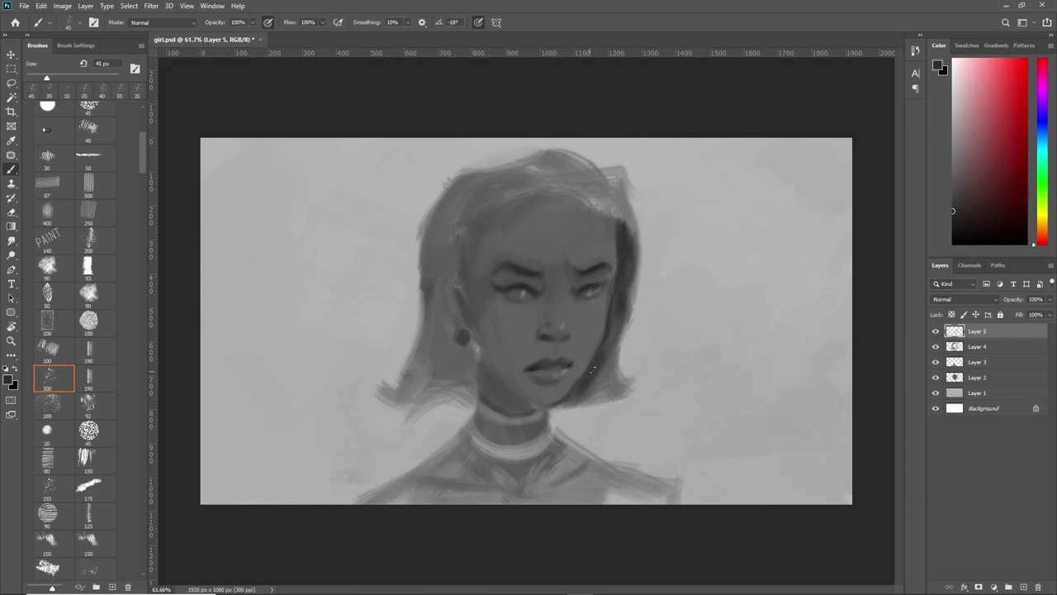
{"action": "key", "text": "bracketright"}
{"action": "key", "text": "bracketright"}
{"action": "key", "text": "bracketright"}
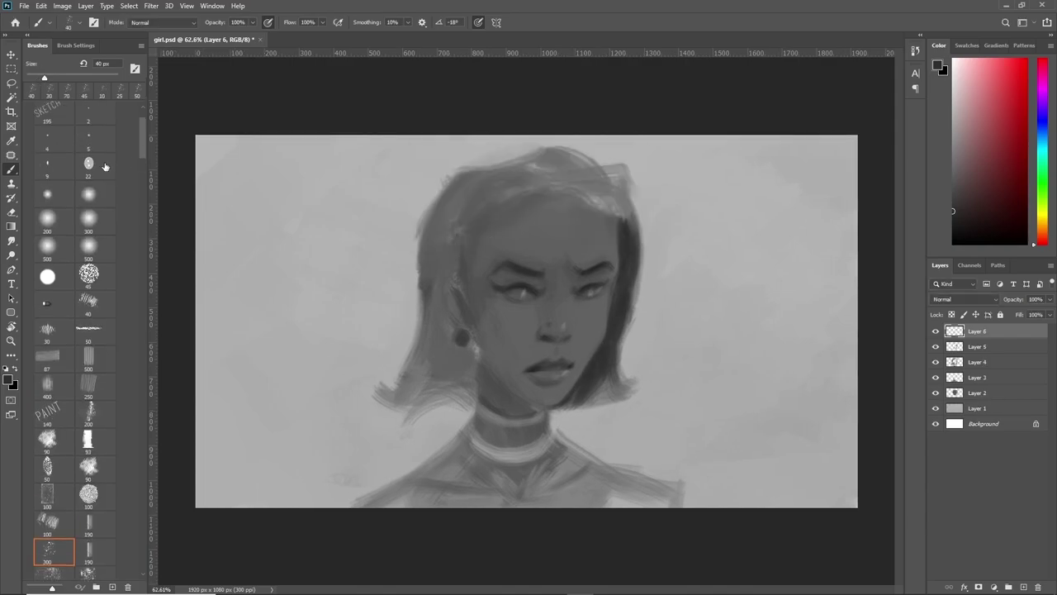
Darken the left eyebrow and eye socket using sampled face greys.
{"action": "mouse_move", "coordinate": [494, 278]}
{"action": "left_mouse_down"}
{"action": "mouse_move", "coordinate": [540, 285]}
{"action": "mouse_move", "coordinate": [553, 309]}
{"action": "mouse_move", "coordinate": [548, 277]}
{"action": "left_mouse_up"}
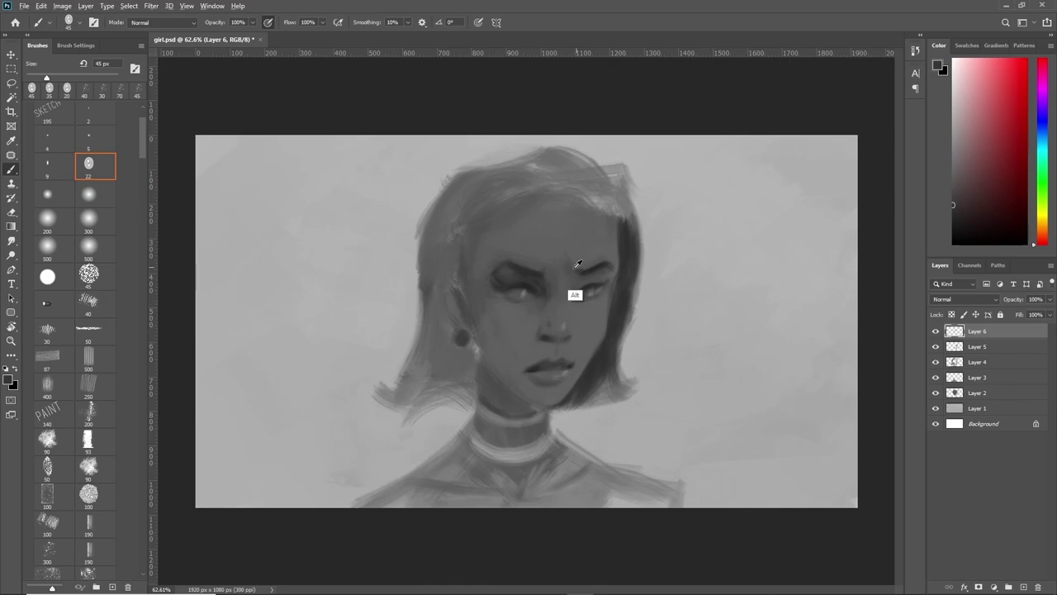
{"action": "left_click", "coordinate": [576, 295], "text": "alt"}
{"action": "left_click", "coordinate": [568, 333], "text": "alt"}
{"action": "left_click", "coordinate": [496, 262], "text": "alt"}
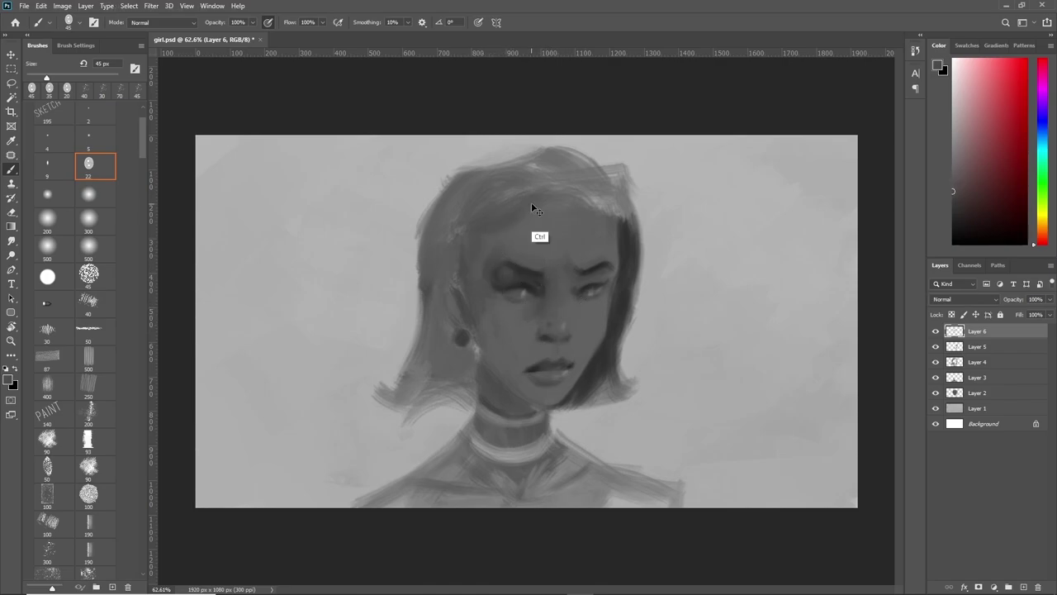
{"action": "left_click", "coordinate": [608, 299], "text": "alt"}
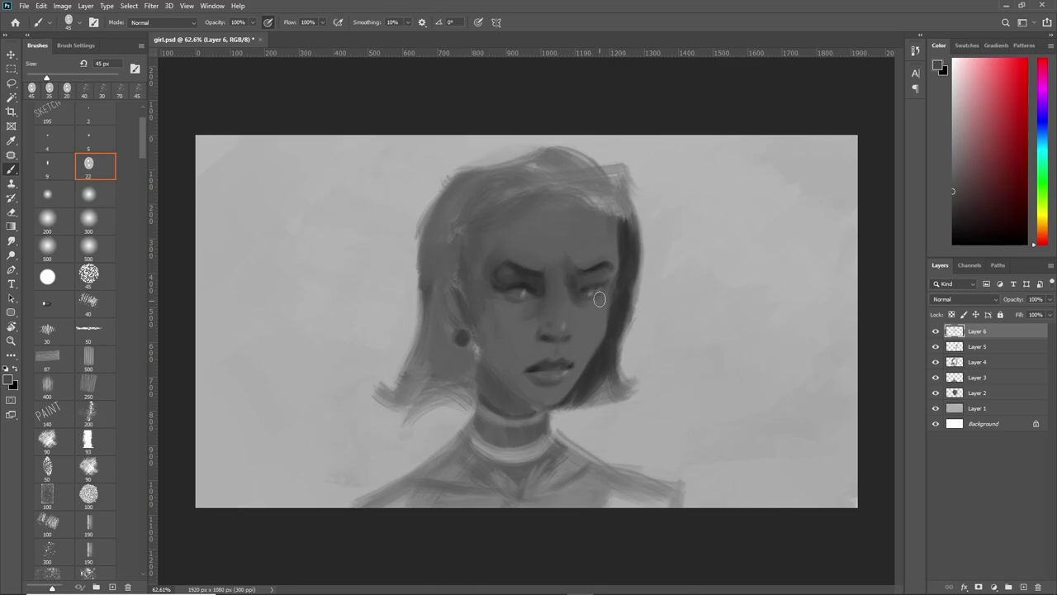
{"action": "left_click", "coordinate": [585, 300], "text": "alt"}
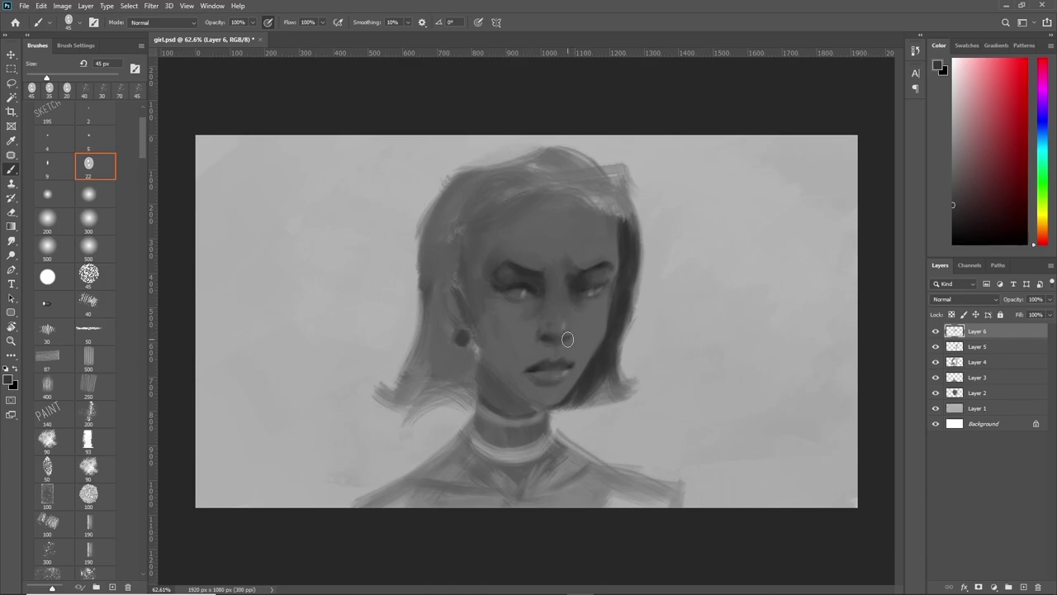
{"action": "left_click", "coordinate": [541, 350], "text": "alt"}
Refine face shading with a 10–30 px brush, comparing before and after.
{"action": "key", "text": "bracketleft"}
{"action": "key", "text": "bracketleft"}
{"action": "key", "text": "bracketleft"}
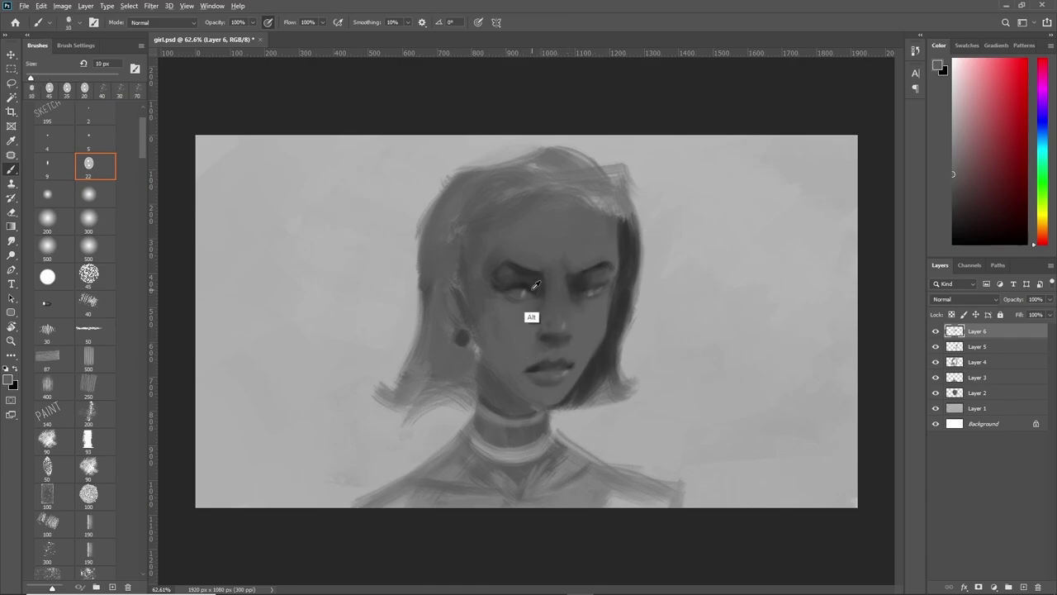
{"action": "left_click", "coordinate": [528, 314], "text": "alt"}
{"action": "key", "text": "bracketright"}
{"action": "key", "text": "bracketright"}
{"action": "left_click", "coordinate": [525, 311], "text": "alt"}
{"action": "key", "text": "ctrl+z"}
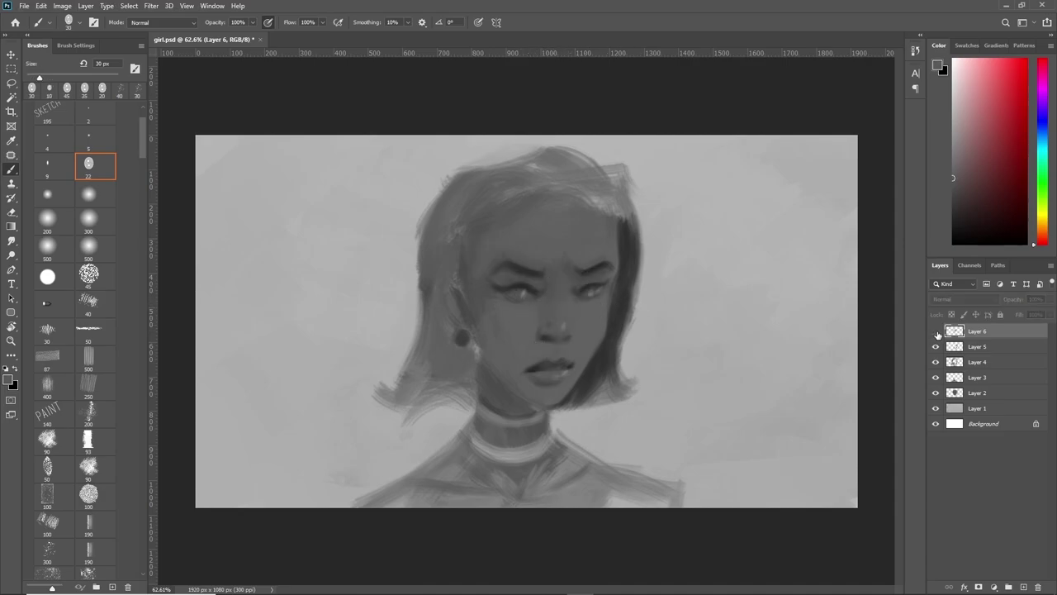
{"action": "key", "text": "ctrl+shift+z"}
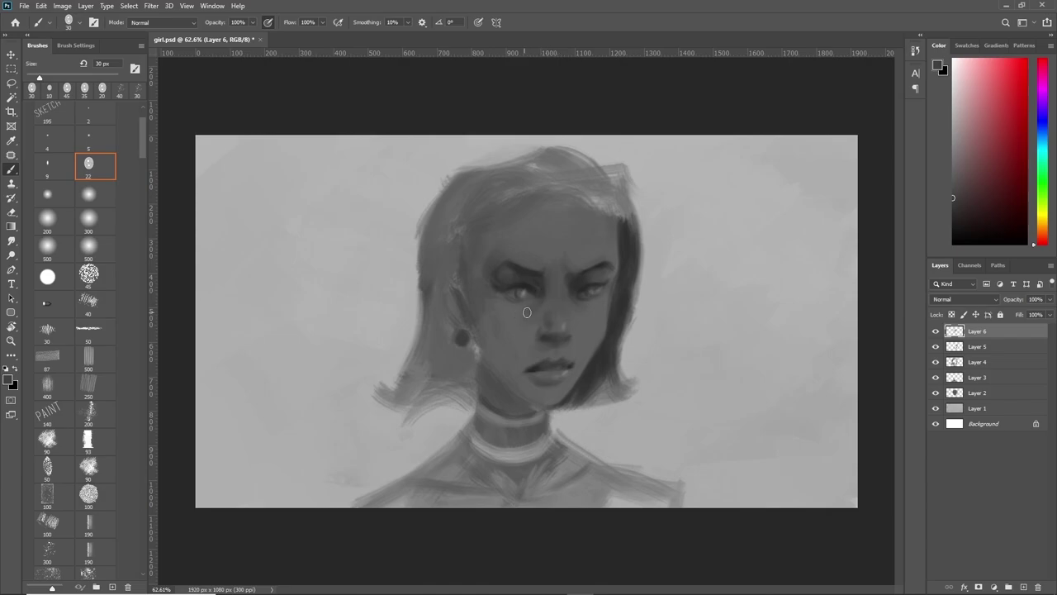
{"action": "left_click", "coordinate": [552, 318], "text": "alt"}
{"action": "left_click", "coordinate": [539, 351], "text": "alt"}
Add a light highlight to the nose tip and resample darker surrounding greys.
{"action": "left_click", "coordinate": [604, 276], "text": "alt"}
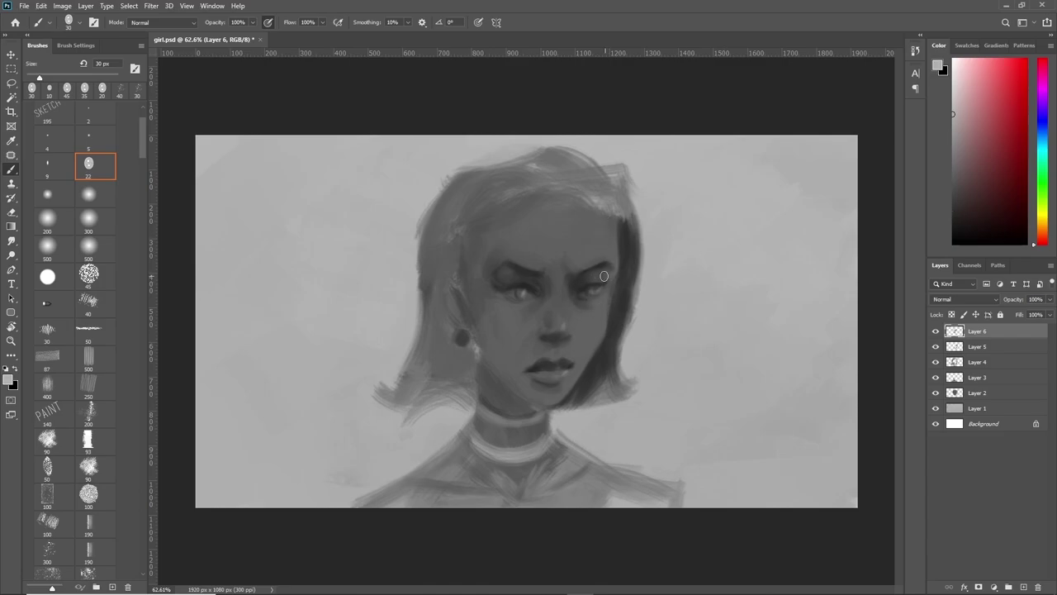
{"action": "left_click_drag", "start_coordinate": [561, 314], "coordinate": [564, 327]}
{"action": "left_click", "coordinate": [563, 294], "text": "alt"}
{"action": "left_click", "coordinate": [603, 317], "text": "alt"}
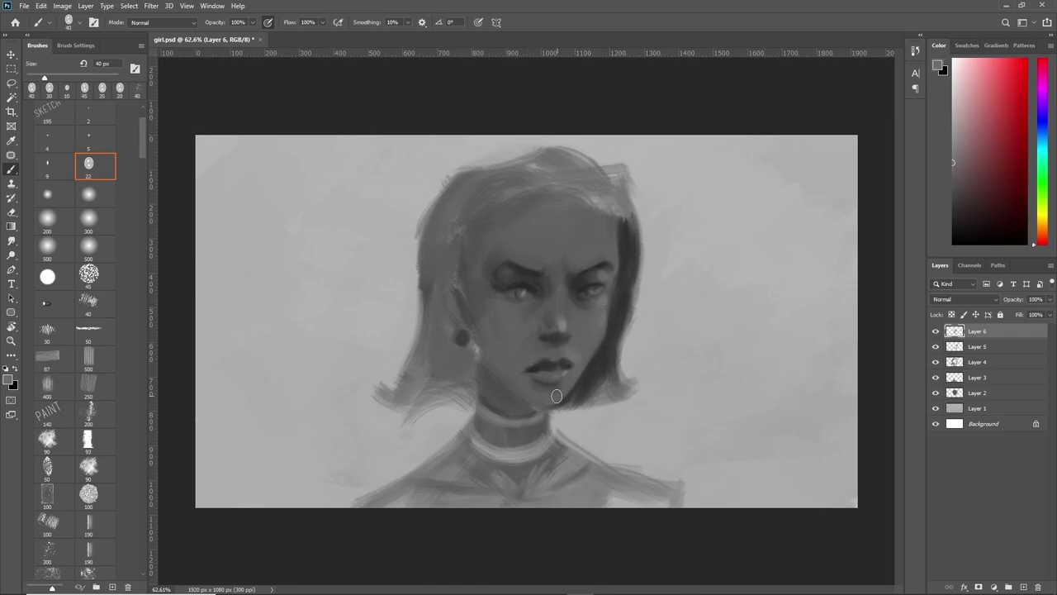
{"action": "left_click", "coordinate": [530, 316], "text": "alt"}
Paint dark strokes on the left side of the hair and darken the upper choker band.
{"action": "left_click", "coordinate": [542, 366], "text": "alt"}
{"action": "left_click_drag", "start_coordinate": [485, 228], "coordinate": [472, 320]}
{"action": "left_click_drag", "start_coordinate": [464, 261], "coordinate": [436, 325]}
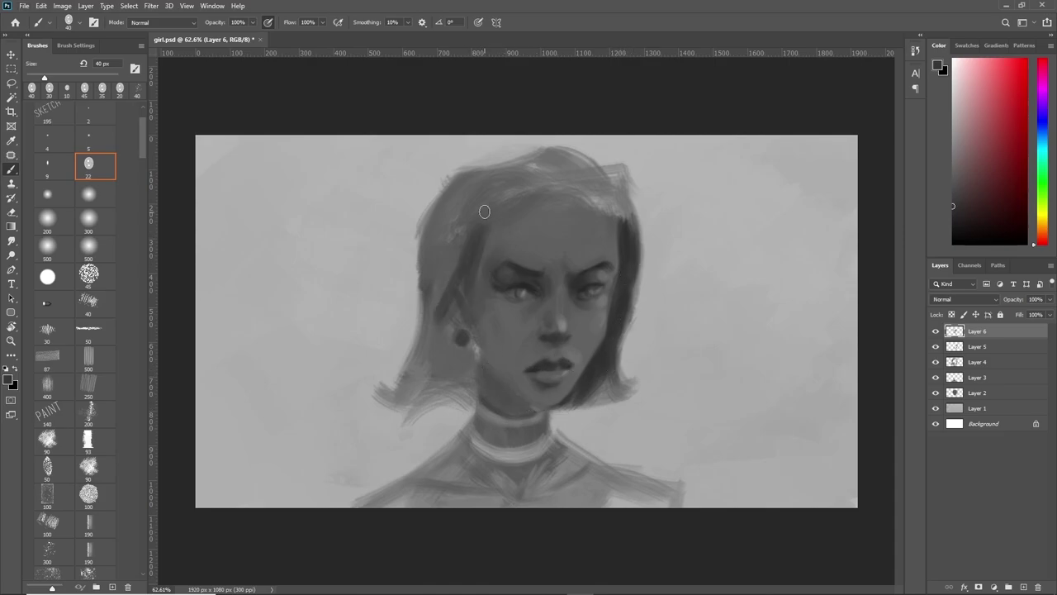
{"action": "left_click", "coordinate": [513, 203], "text": "alt"}
{"action": "left_click_drag", "start_coordinate": [538, 429], "coordinate": [504, 413]}
{"action": "left_click", "coordinate": [540, 265], "text": "alt"}
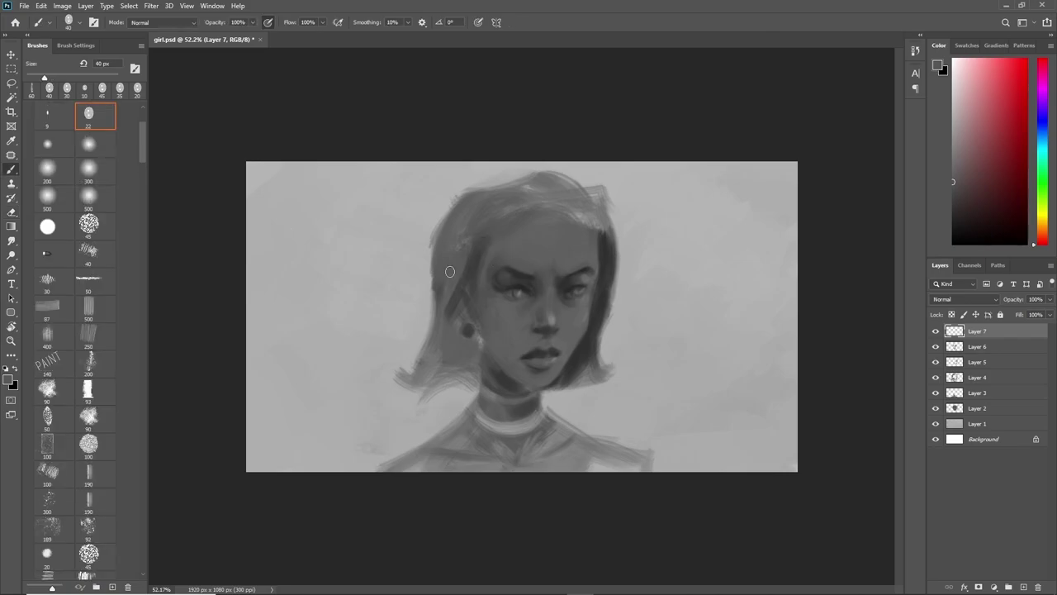
Darken the top of the hair and push its left side outward with the speckled scatter brush.
{"action": "left_click_drag", "start_coordinate": [484, 228], "coordinate": [536, 194]}
{"action": "left_click", "coordinate": [545, 252], "text": "alt"}
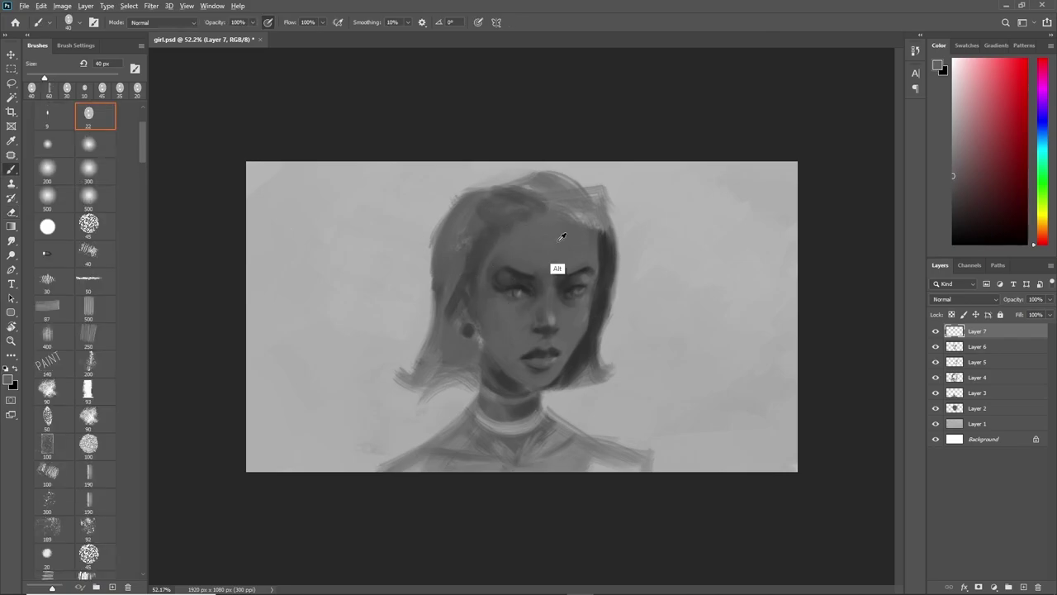
{"action": "left_click", "coordinate": [47, 502]}
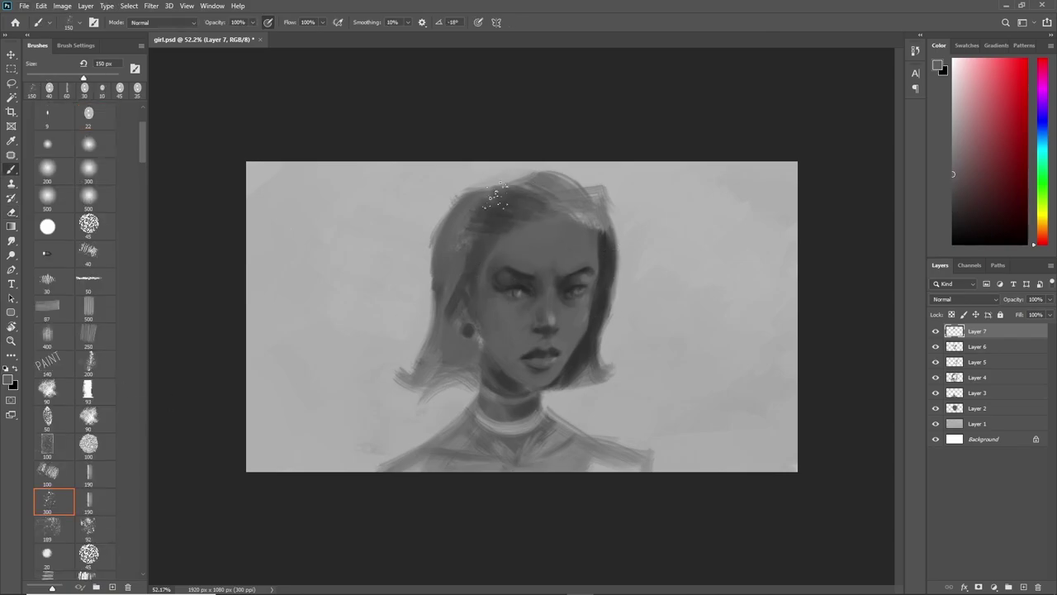
{"action": "left_click", "coordinate": [518, 241], "text": "alt"}
{"action": "left_click", "coordinate": [516, 242], "text": "alt"}
{"action": "left_click_drag", "start_coordinate": [462, 198], "coordinate": [421, 306]}
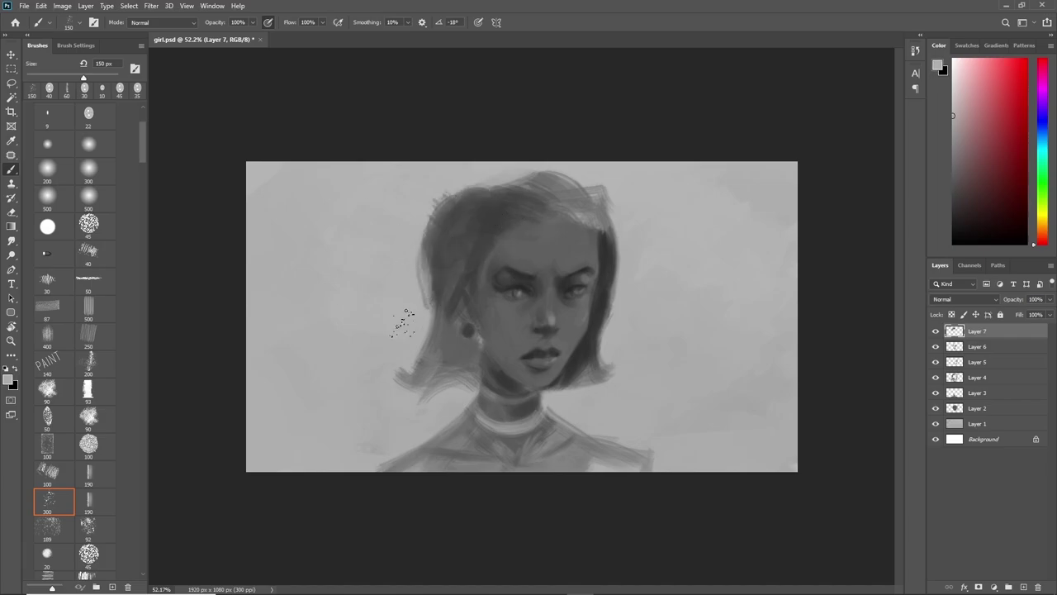
{"action": "mouse_move", "coordinate": [417, 240]}
{"action": "left_mouse_down"}
{"action": "mouse_move", "coordinate": [428, 361]}
{"action": "mouse_move", "coordinate": [413, 388]}
{"action": "left_mouse_up"}
Darken the hair's sides and extend it into curls at both lower sides.
{"action": "mouse_move", "coordinate": [479, 186]}
{"action": "left_mouse_down"}
{"action": "mouse_move", "coordinate": [593, 353]}
{"action": "mouse_move", "coordinate": [570, 408]}
{"action": "left_mouse_up"}
{"action": "left_click_drag", "start_coordinate": [611, 215], "coordinate": [627, 388]}
{"action": "left_click_drag", "start_coordinate": [430, 289], "coordinate": [372, 389]}
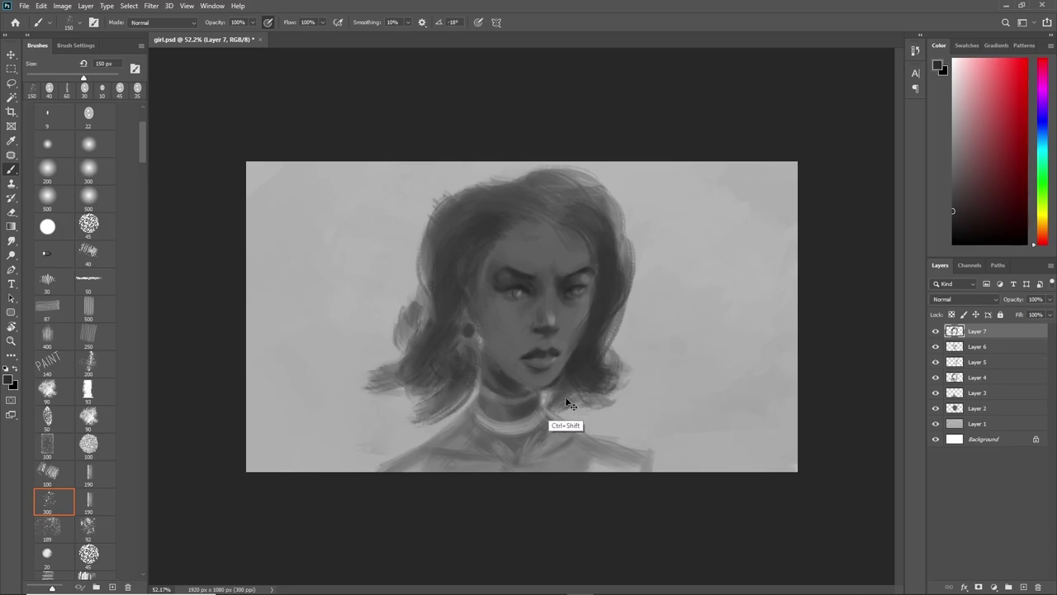
{"action": "left_click_drag", "start_coordinate": [628, 322], "coordinate": [615, 417]}
Soften the outer hair edges with strokes of lighter background grey.
{"action": "left_click", "coordinate": [378, 236], "text": "alt"}
{"action": "left_click_drag", "start_coordinate": [459, 192], "coordinate": [421, 252]}
{"action": "left_click_drag", "start_coordinate": [615, 174], "coordinate": [541, 207]}
{"action": "left_click_drag", "start_coordinate": [652, 323], "coordinate": [623, 376]}
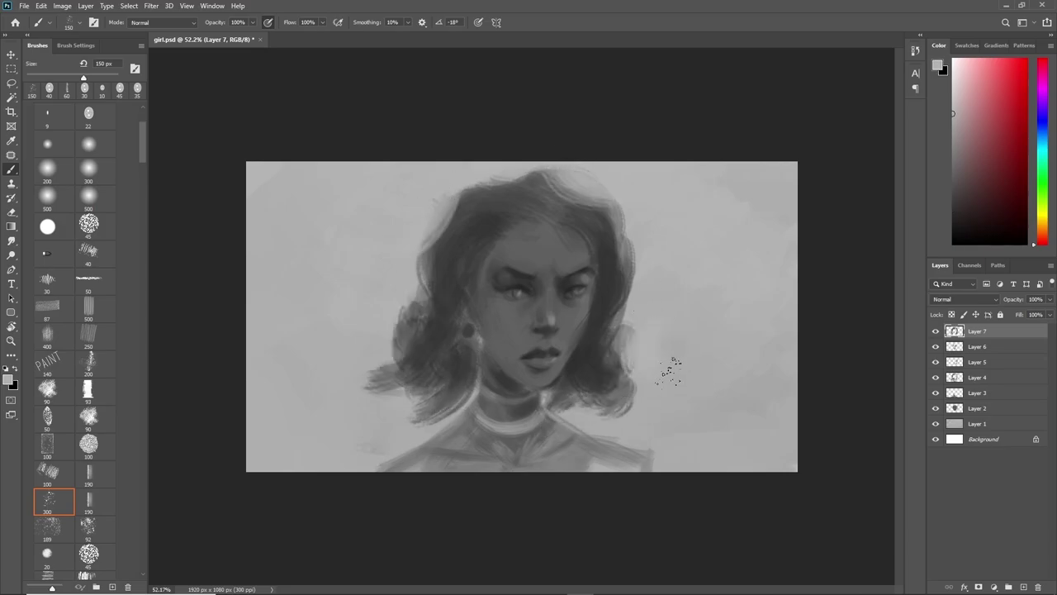
{"action": "left_click_drag", "start_coordinate": [400, 314], "coordinate": [367, 396]}
Reshape the hairline across the forehead and deepen the hair on top and both sides.
{"action": "left_click", "coordinate": [578, 198], "text": "alt"}
{"action": "left_click_drag", "start_coordinate": [602, 182], "coordinate": [549, 215]}
{"action": "left_click_drag", "start_coordinate": [462, 194], "coordinate": [430, 247]}
{"action": "mouse_move", "coordinate": [611, 190]}
{"action": "left_mouse_down"}
{"action": "mouse_move", "coordinate": [570, 215]}
{"action": "mouse_move", "coordinate": [495, 228]}
{"action": "mouse_move", "coordinate": [545, 227]}
{"action": "mouse_move", "coordinate": [494, 230]}
{"action": "left_mouse_up"}
{"action": "left_click", "coordinate": [585, 230], "text": "alt"}
{"action": "left_click_drag", "start_coordinate": [553, 180], "coordinate": [461, 261]}
{"action": "left_click_drag", "start_coordinate": [475, 332], "coordinate": [413, 391]}
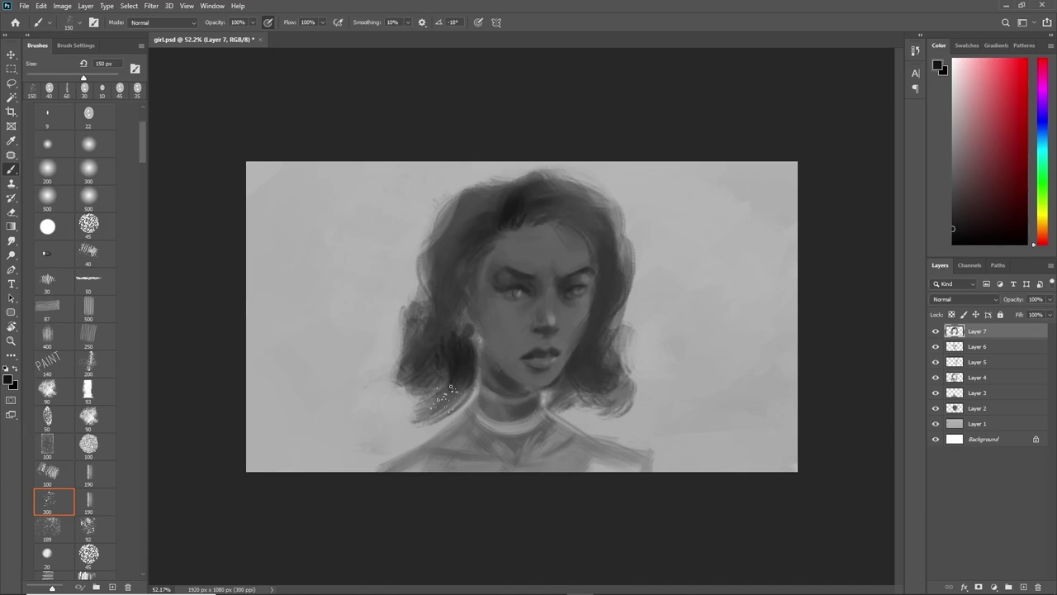
{"action": "left_click_drag", "start_coordinate": [595, 354], "coordinate": [546, 409]}
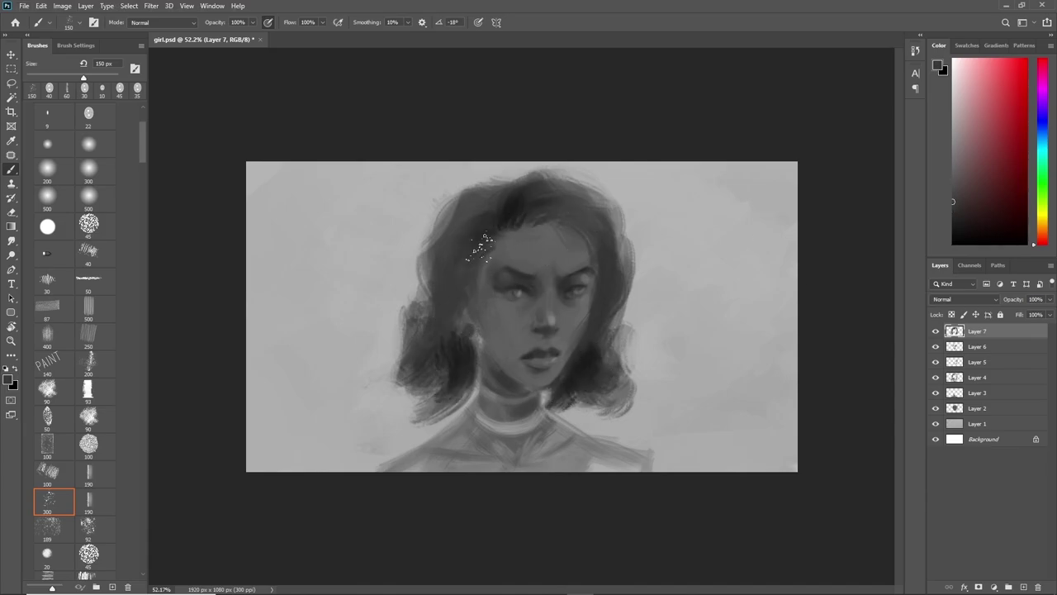
Darken the hair by the left temple, then add a small 80 px stroke beside the right eye.
{"action": "left_click", "coordinate": [485, 246], "text": "alt"}
{"action": "mouse_move", "coordinate": [467, 272]}
{"action": "left_mouse_down"}
{"action": "mouse_move", "coordinate": [495, 353]}
{"action": "mouse_move", "coordinate": [471, 347]}
{"action": "left_mouse_up"}
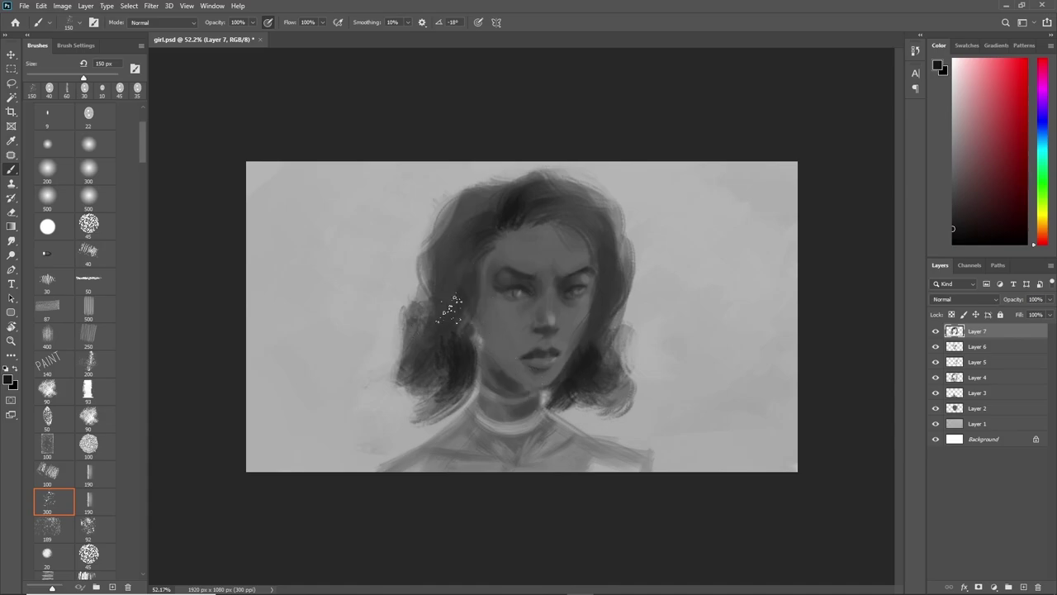
{"action": "left_click_drag", "start_coordinate": [474, 281], "coordinate": [451, 326]}
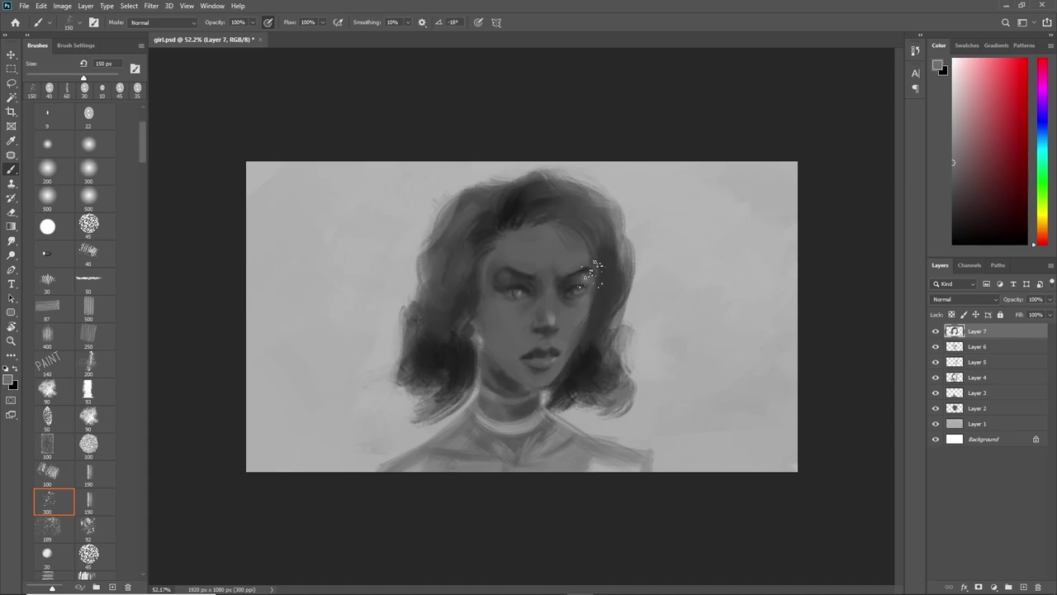
{"action": "key", "text": "bracketleft"}
{"action": "key", "text": "bracketleft"}
{"action": "key", "text": "bracketleft"}
{"action": "left_click_drag", "start_coordinate": [596, 292], "coordinate": [591, 278]}
Darken the right side of the hair and fill out the left hair edge.
{"action": "left_click", "coordinate": [605, 319], "text": "alt"}
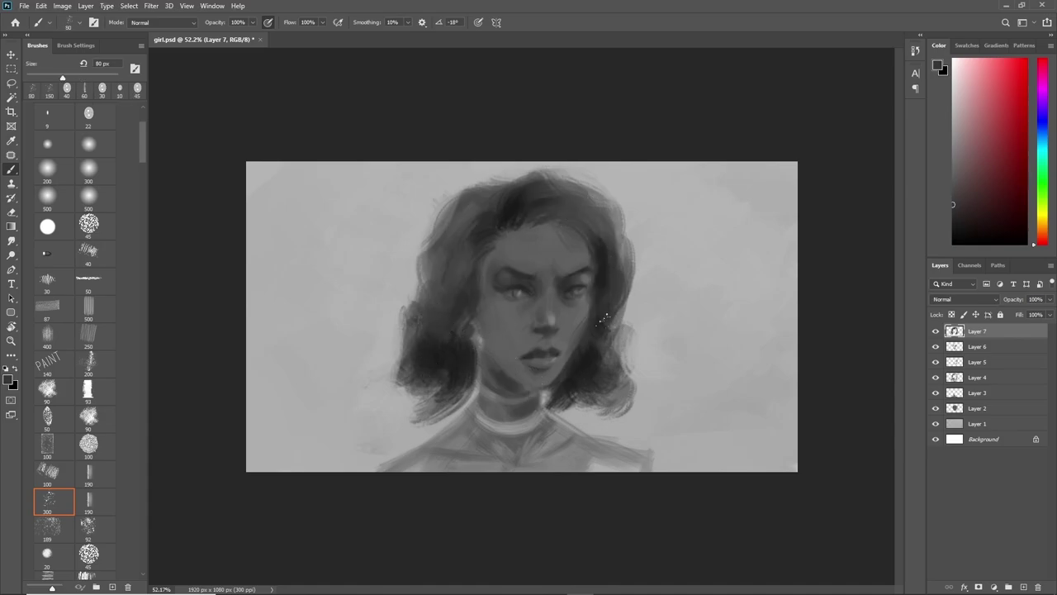
{"action": "left_click", "coordinate": [486, 200], "text": "alt"}
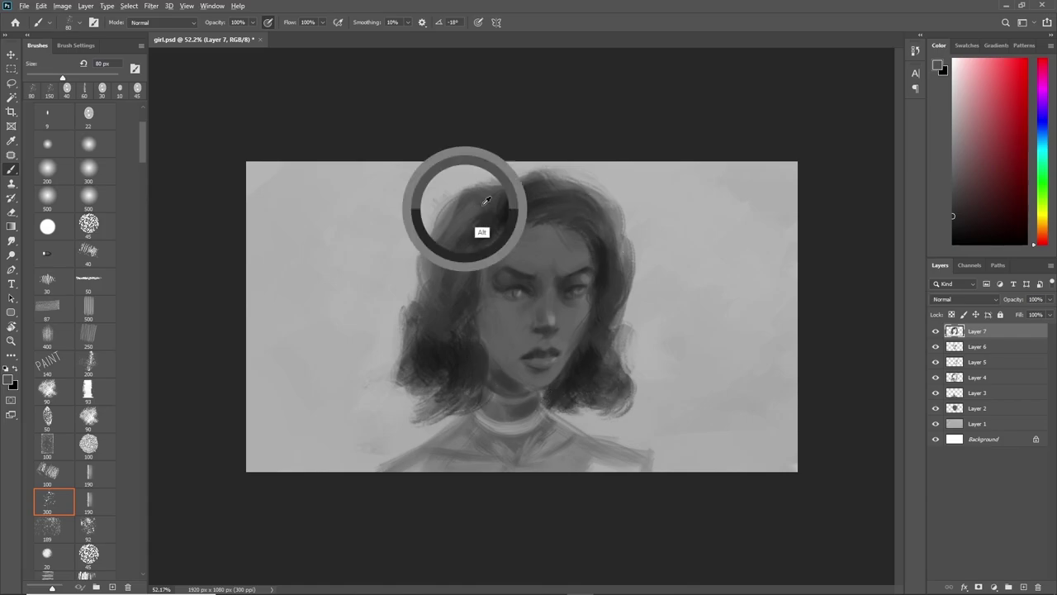
{"action": "left_click_drag", "start_coordinate": [601, 218], "coordinate": [611, 265]}
{"action": "left_click_drag", "start_coordinate": [616, 318], "coordinate": [623, 400]}
{"action": "left_click_drag", "start_coordinate": [627, 339], "coordinate": [638, 396]}
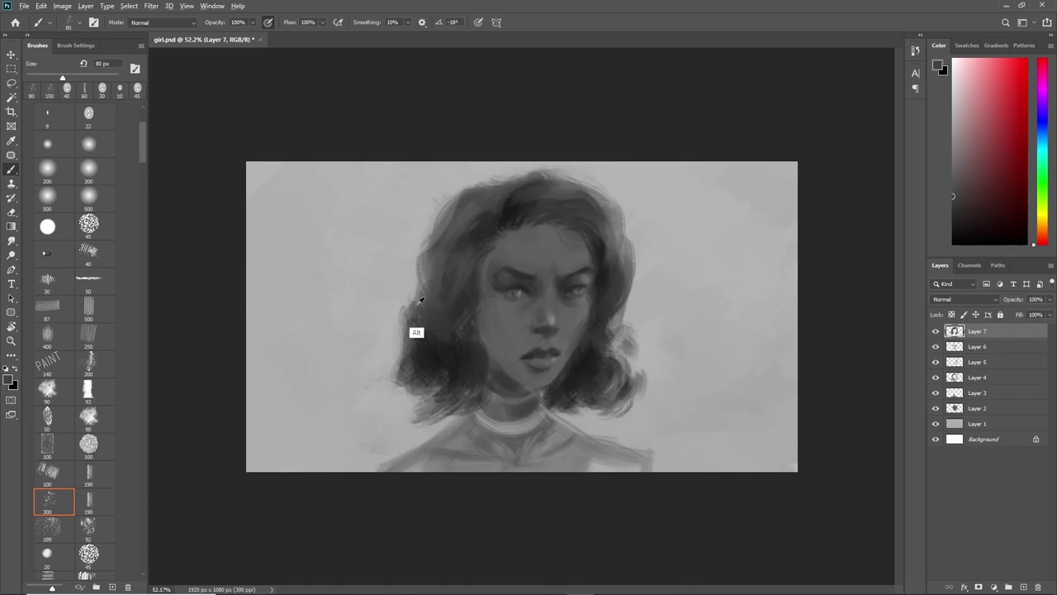
{"action": "left_click_drag", "start_coordinate": [420, 301], "coordinate": [401, 330]}
{"action": "left_click", "coordinate": [489, 307], "text": "alt"}
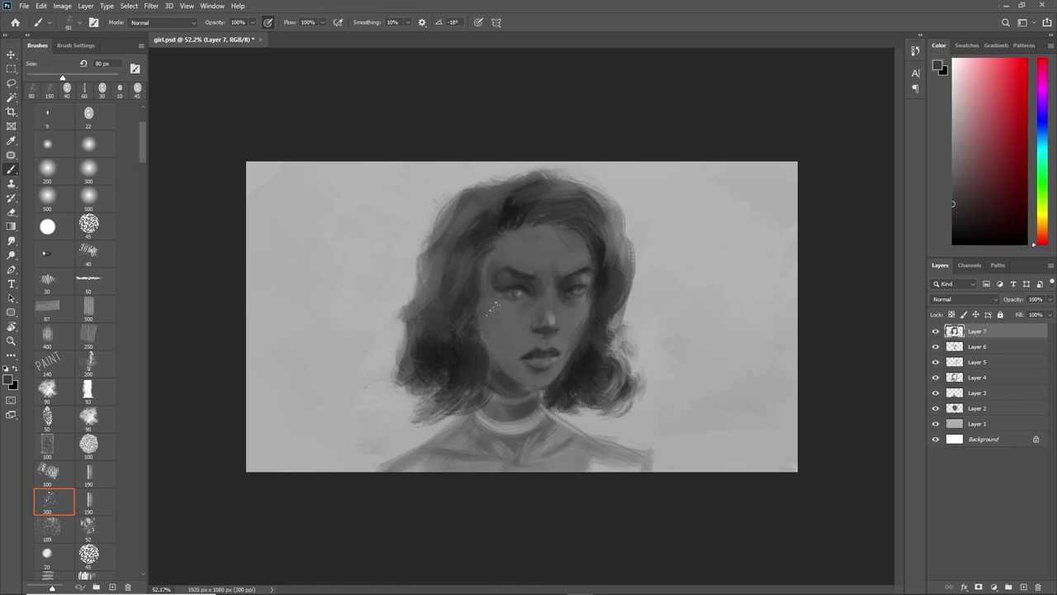
{"action": "left_click", "coordinate": [519, 357], "text": "alt"}
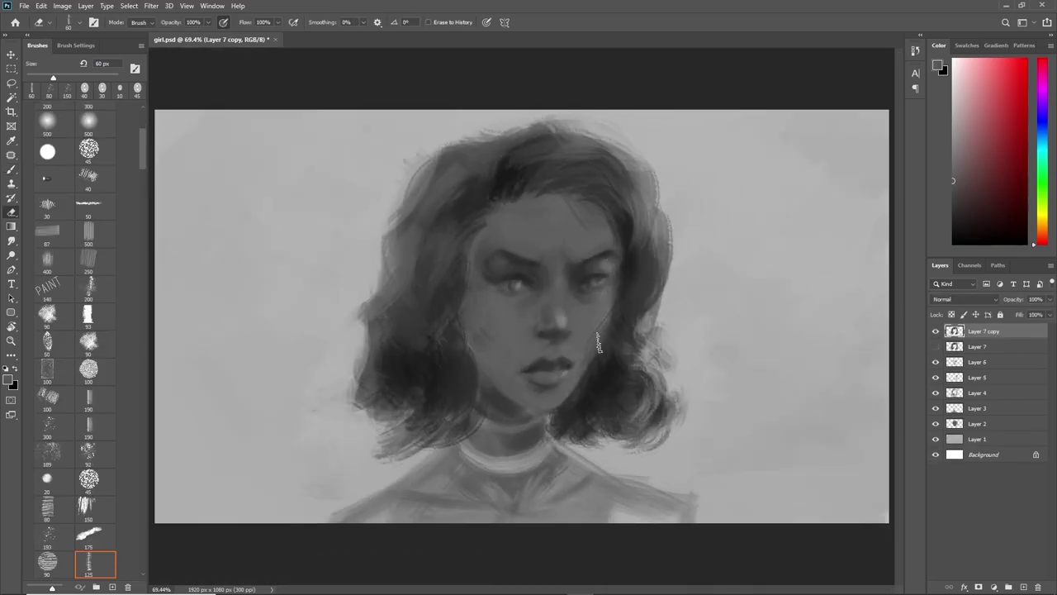
Erase the ragged lower edge of the hair curls and zoom out to the whole painting.
{"action": "mouse_move", "coordinate": [380, 426]}
{"action": "left_mouse_down"}
{"action": "mouse_move", "coordinate": [653, 425]}
{"action": "mouse_move", "coordinate": [596, 417]}
{"action": "left_mouse_up"}
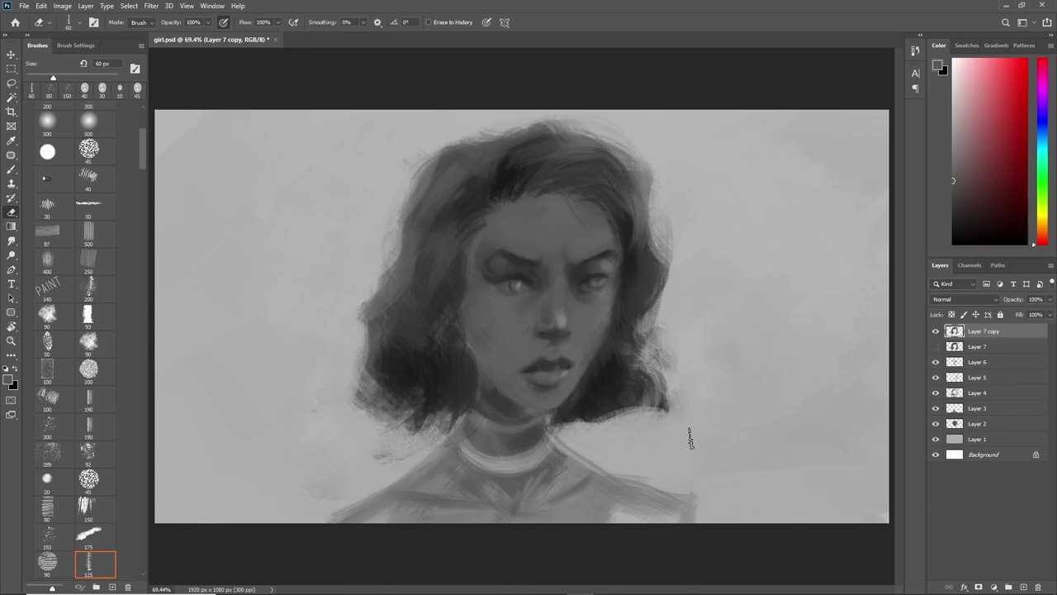
{"action": "left_click_drag", "start_coordinate": [471, 400], "coordinate": [409, 429]}
{"action": "key", "text": "ctrl+minus"}
{"action": "key", "text": "ctrl+minus"}
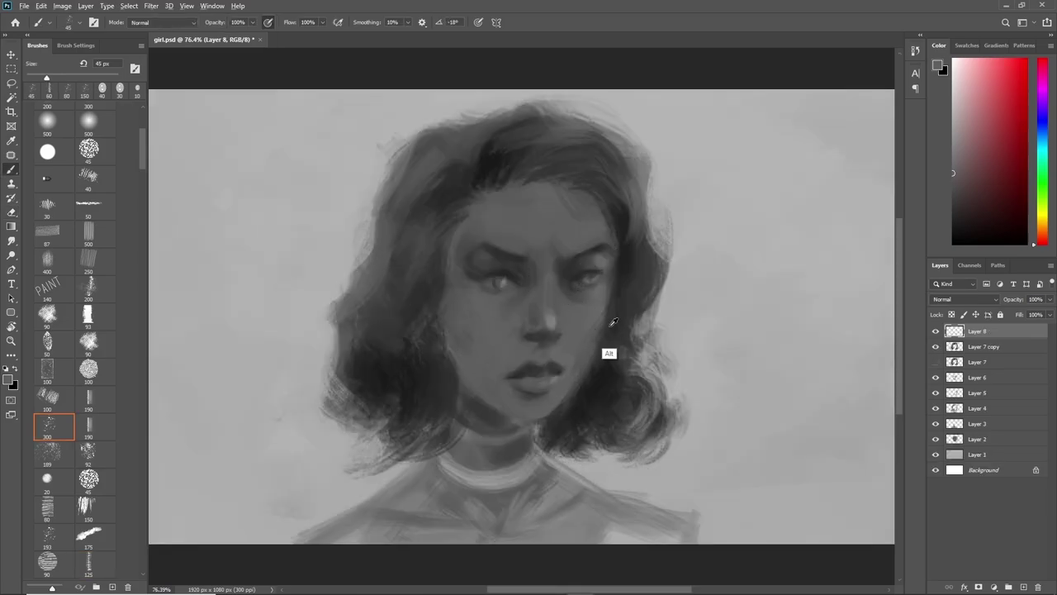
Darken the right hair edge from jaw to temple and set a 30 px black brush.
{"action": "left_click", "coordinate": [610, 353], "text": "alt"}
{"action": "mouse_move", "coordinate": [566, 410]}
{"action": "left_mouse_down"}
{"action": "mouse_move", "coordinate": [611, 335]}
{"action": "mouse_move", "coordinate": [622, 243]}
{"action": "left_mouse_up"}
{"action": "left_click", "coordinate": [580, 285], "text": "alt"}
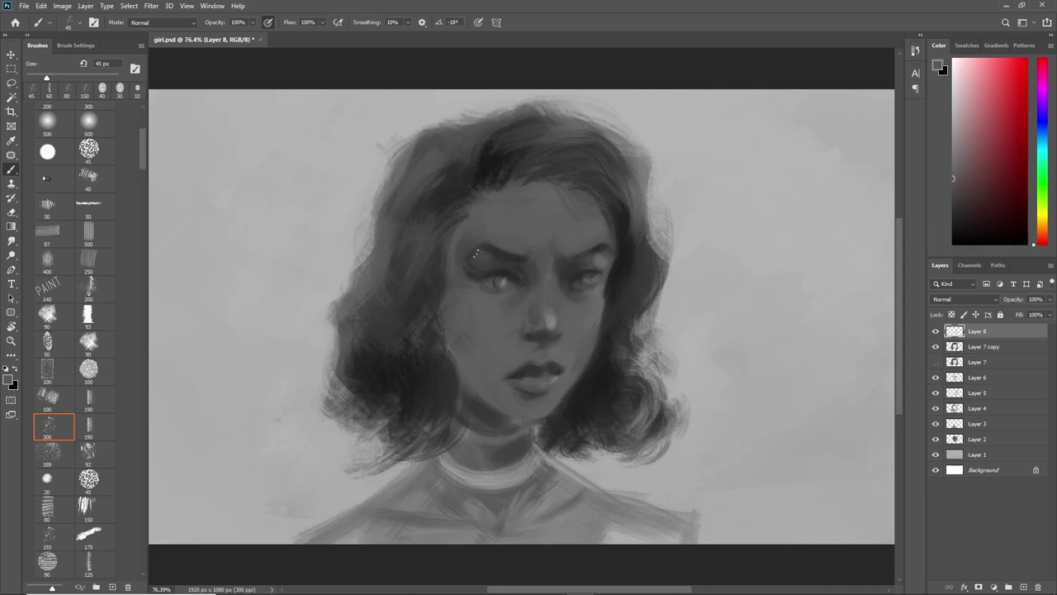
{"action": "key", "text": "bracketleft"}
{"action": "key", "text": "d"}
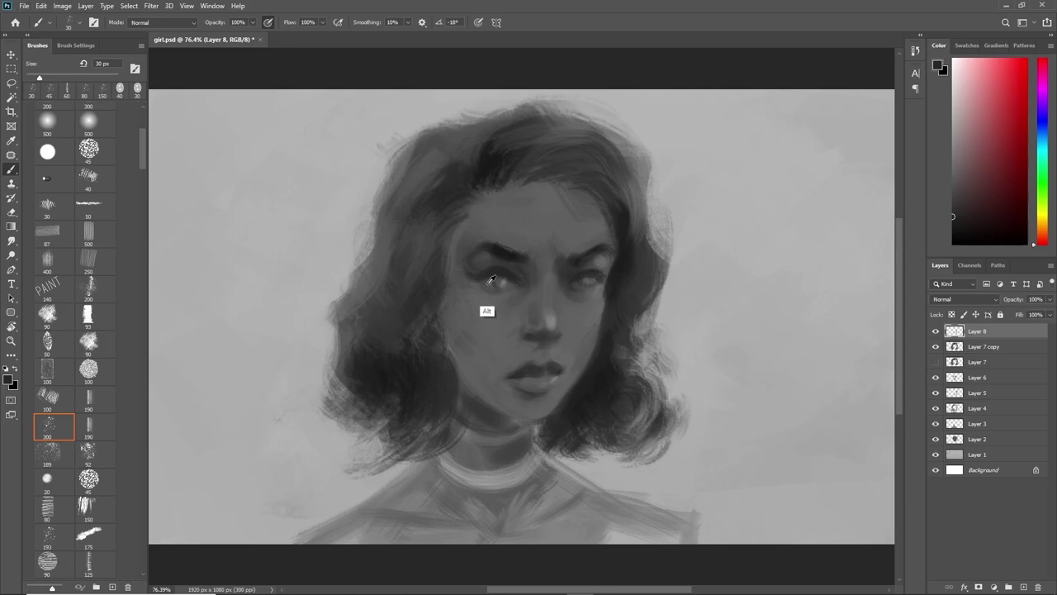
Toggle Layer 8 to compare the face, then switch to a 22 px round brush.
{"action": "left_click", "coordinate": [486, 313], "text": "alt"}
{"action": "left_click", "coordinate": [936, 331]}
{"action": "left_click", "coordinate": [936, 330]}
{"action": "left_click", "coordinate": [936, 330]}
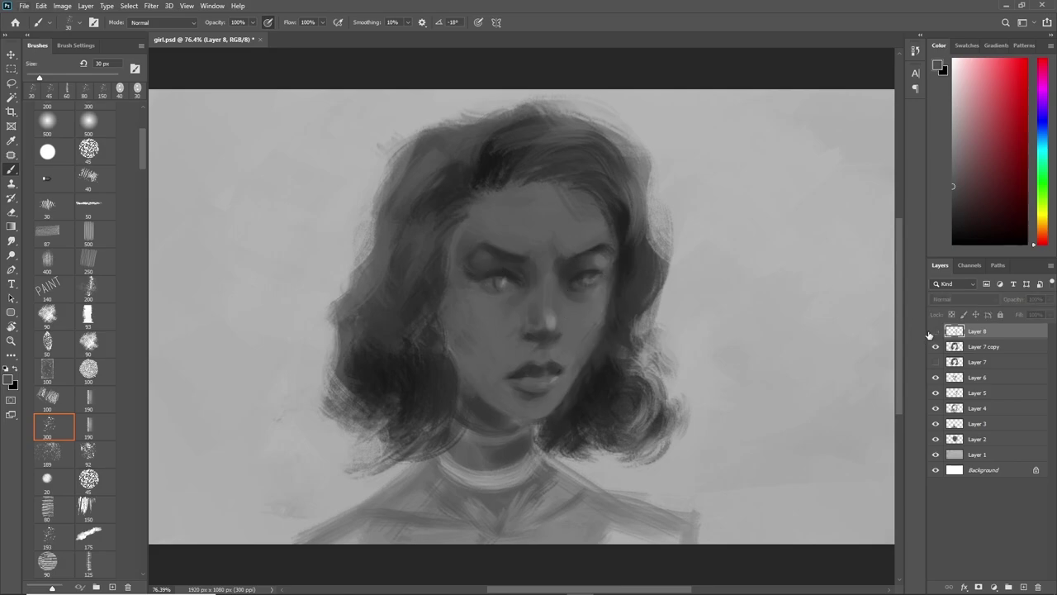
{"action": "left_click", "coordinate": [936, 330]}
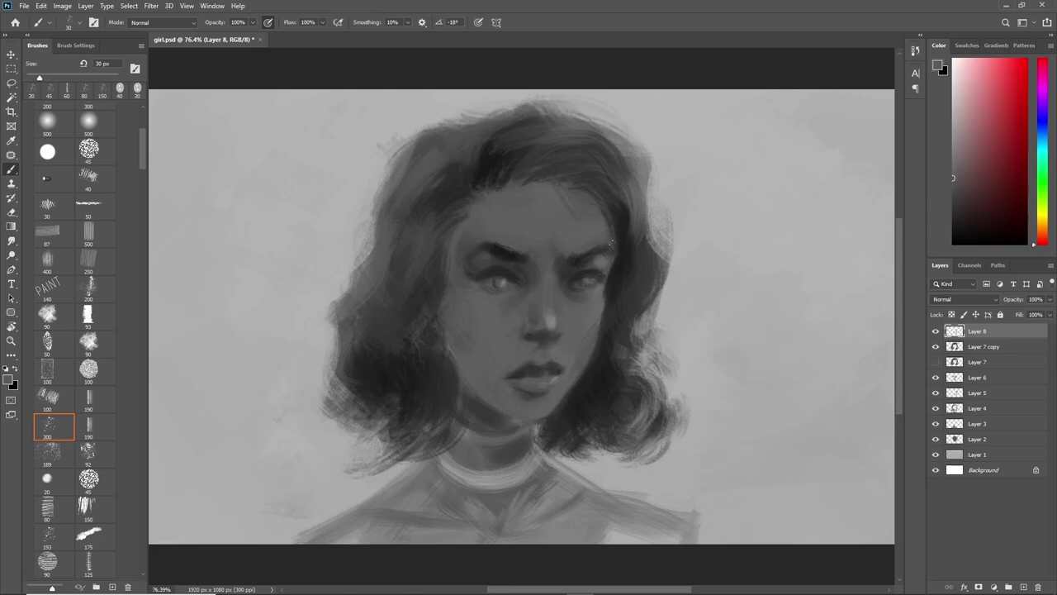
{"action": "left_click", "coordinate": [524, 384], "text": "alt"}
{"action": "key", "text": "d"}
{"action": "scroll", "coordinate": [140, 147], "scroll_direction": "up", "scroll_amount": 3}
{"action": "left_click", "coordinate": [88, 179]}
{"action": "scroll", "coordinate": [141, 149], "scroll_direction": "down", "scroll_amount": 3}
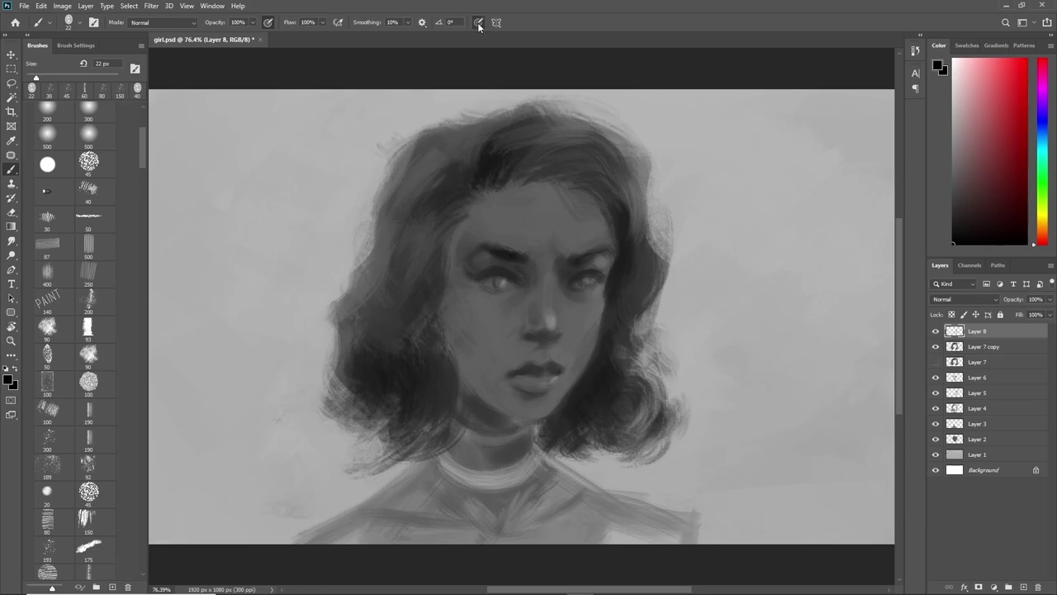
Paint the lips with sampled greys and toggle Layer 8 to compare before and after.
{"action": "left_click", "coordinate": [521, 372], "text": "alt"}
{"action": "left_click", "coordinate": [520, 371], "text": "alt"}
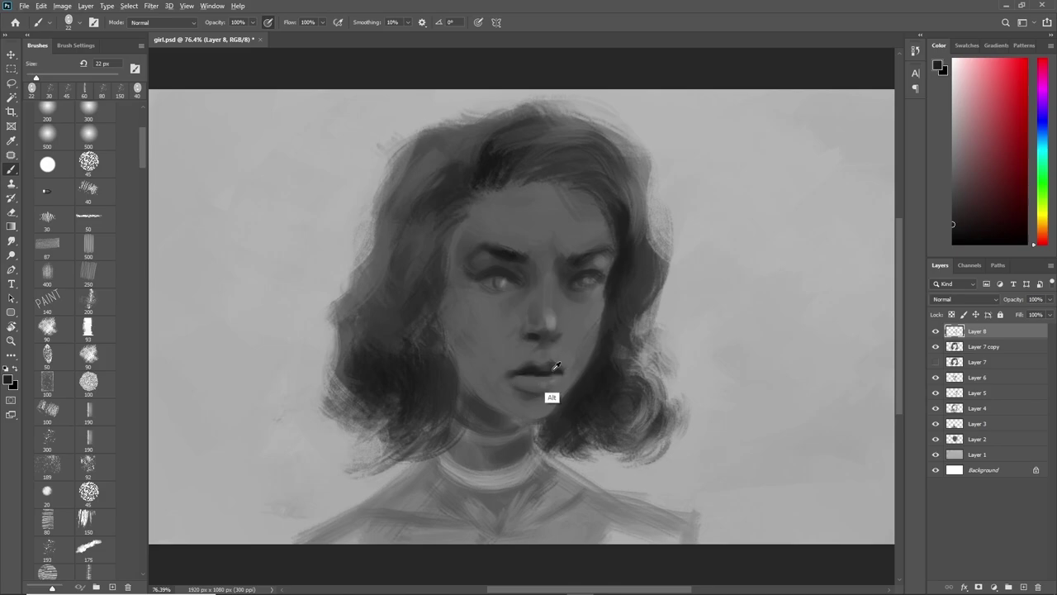
{"action": "left_click", "coordinate": [531, 359], "text": "alt"}
{"action": "left_click", "coordinate": [552, 375], "text": "alt"}
{"action": "left_click", "coordinate": [936, 330]}
{"action": "left_click", "coordinate": [936, 330]}
Refine the lips, chin, nose, cheek and eye shading with greys sampled from the face.
{"action": "left_click", "coordinate": [551, 364], "text": "alt"}
{"action": "left_click", "coordinate": [556, 372], "text": "alt"}
{"action": "left_click", "coordinate": [551, 381], "text": "alt"}
{"action": "left_click", "coordinate": [547, 393], "text": "alt"}
{"action": "left_click", "coordinate": [510, 282], "text": "alt"}
{"action": "left_click", "coordinate": [605, 308], "text": "alt"}
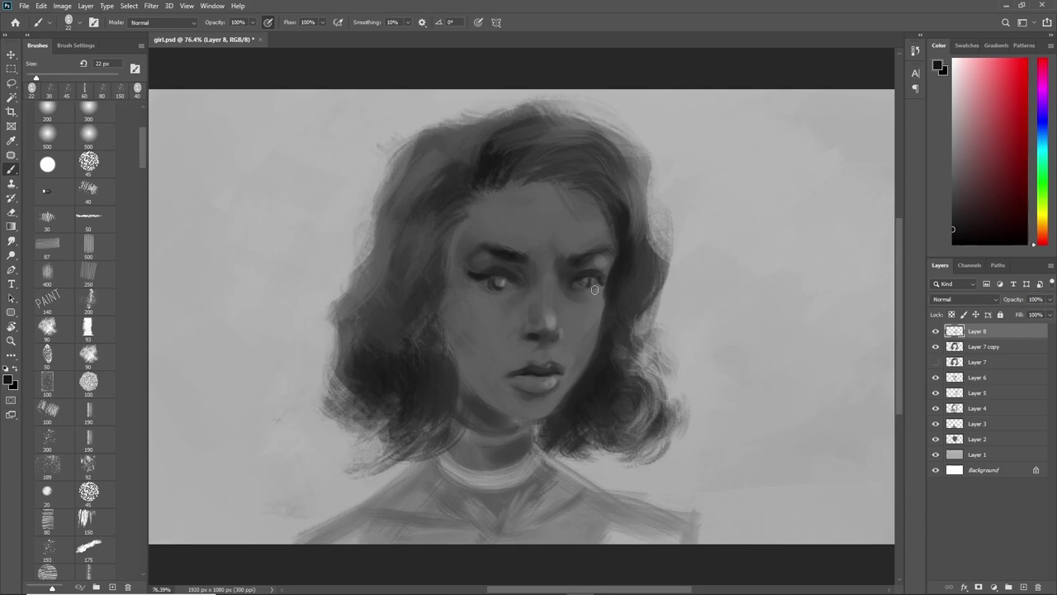
{"action": "left_click", "coordinate": [543, 332], "text": "alt"}
{"action": "left_click", "coordinate": [507, 299], "text": "alt"}
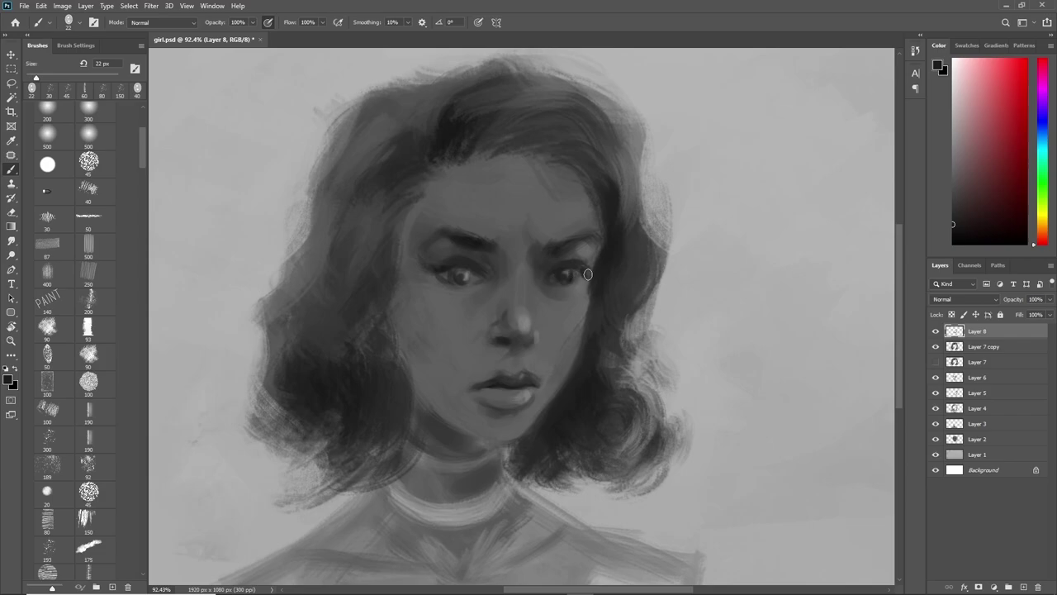
{"action": "left_click", "coordinate": [466, 276], "text": "alt"}
Toggle Layer 8 on and off to compare, then erase stray strokes.
{"action": "scroll", "coordinate": [581, 263], "scroll_direction": "down", "scroll_amount": 5, "text": "alt"}
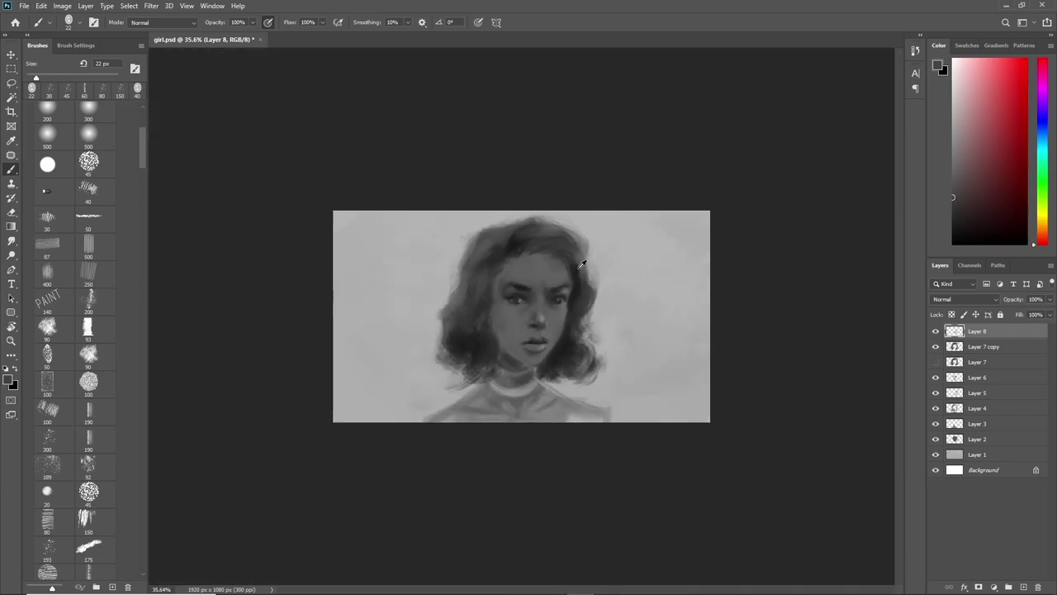
{"action": "left_click", "coordinate": [939, 331]}
{"action": "left_click", "coordinate": [938, 331]}
{"action": "left_click", "coordinate": [939, 331]}
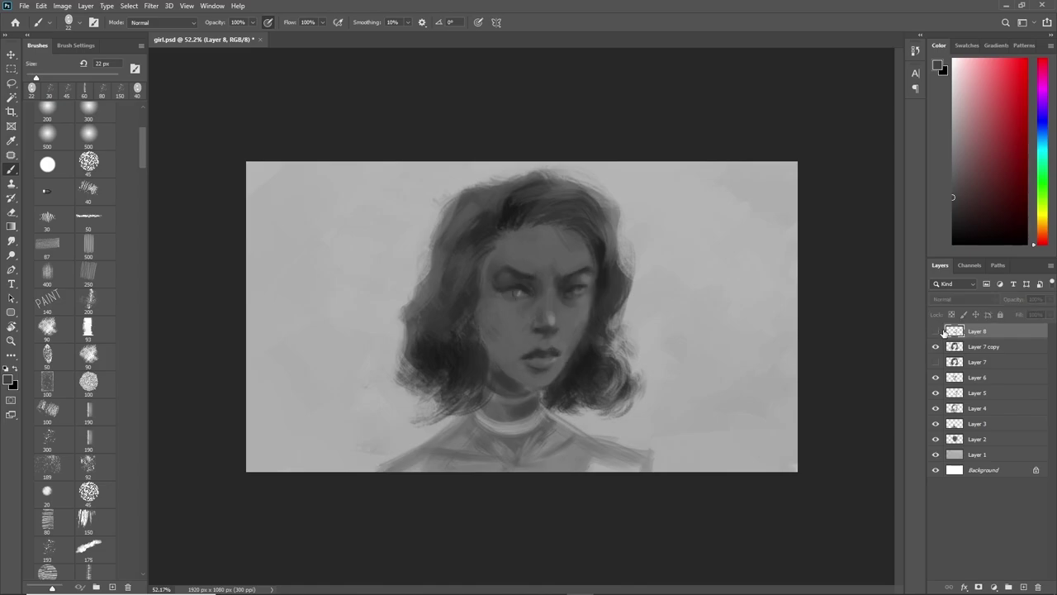
{"action": "left_click", "coordinate": [938, 331]}
{"action": "key", "text": "e"}
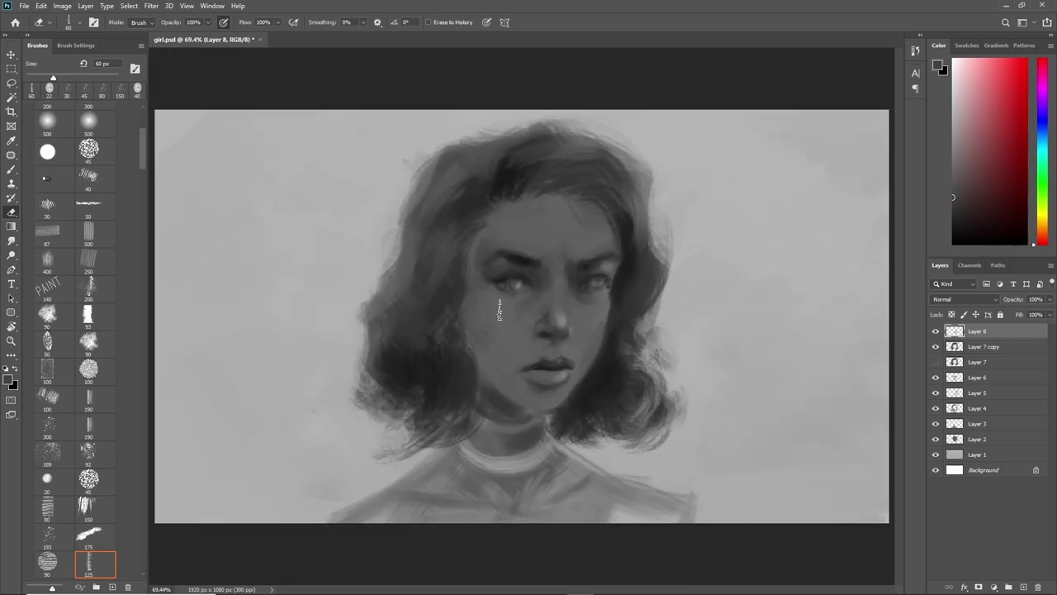
Flip the canvas horizontally and return to the Brush tool.
{"action": "left_click", "coordinate": [62, 6]}
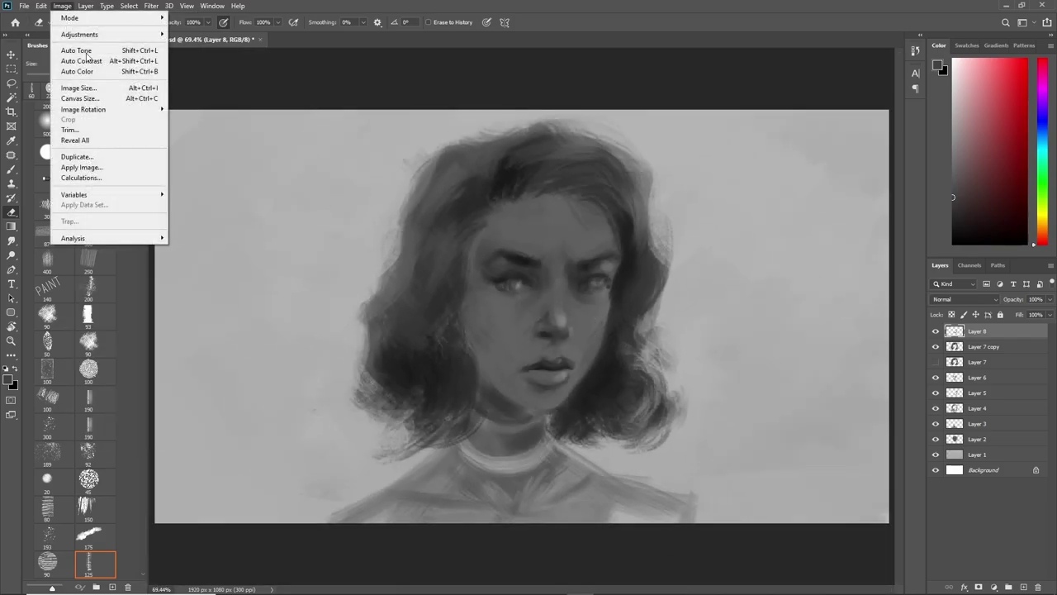
{"action": "mouse_move", "coordinate": [84, 110]}
{"action": "left_click", "coordinate": [217, 156]}
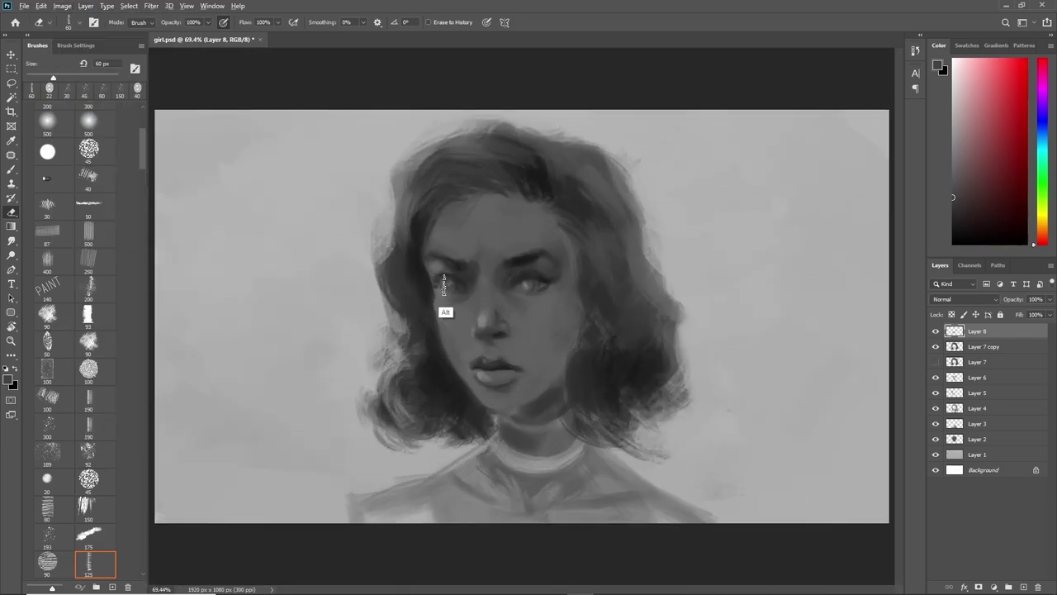
{"action": "key", "text": "b"}
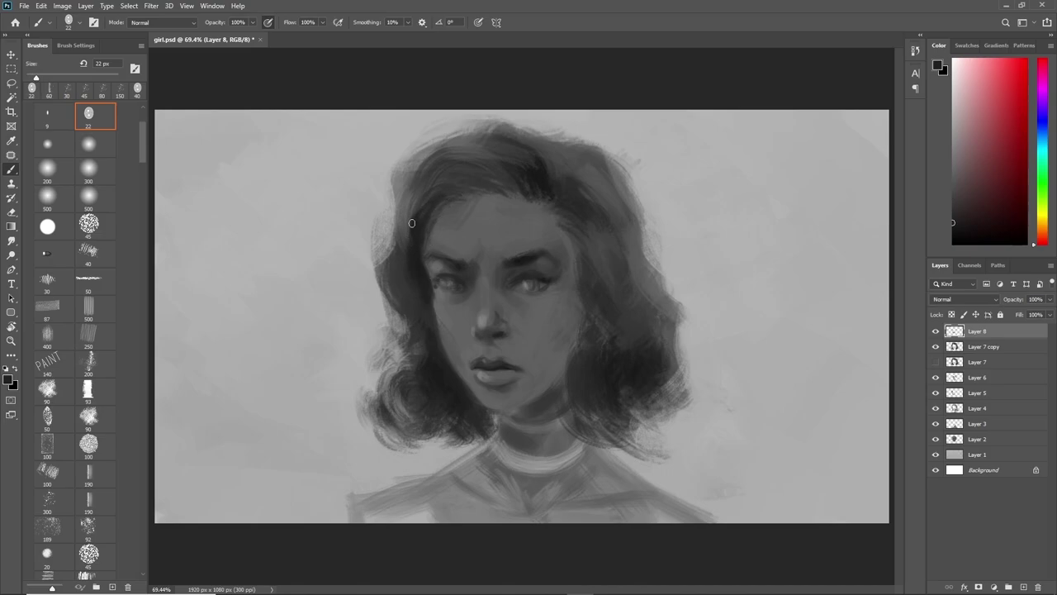
Shade the cheek, lips and eye area with sampled greys using a 45 px brush.
{"action": "left_click", "coordinate": [440, 342], "text": "alt"}
{"action": "left_click", "coordinate": [489, 356], "text": "alt"}
{"action": "left_click", "coordinate": [498, 360], "text": "alt"}
{"action": "left_click", "coordinate": [521, 260], "text": "alt"}
{"action": "key", "text": "bracketright"}
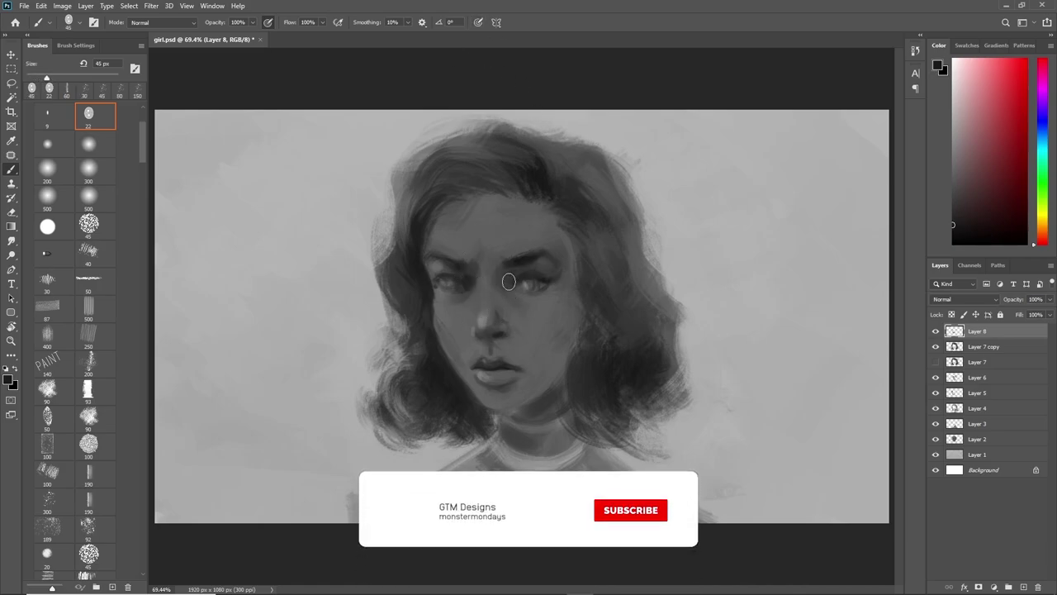
{"action": "left_click", "coordinate": [530, 302], "text": "alt"}
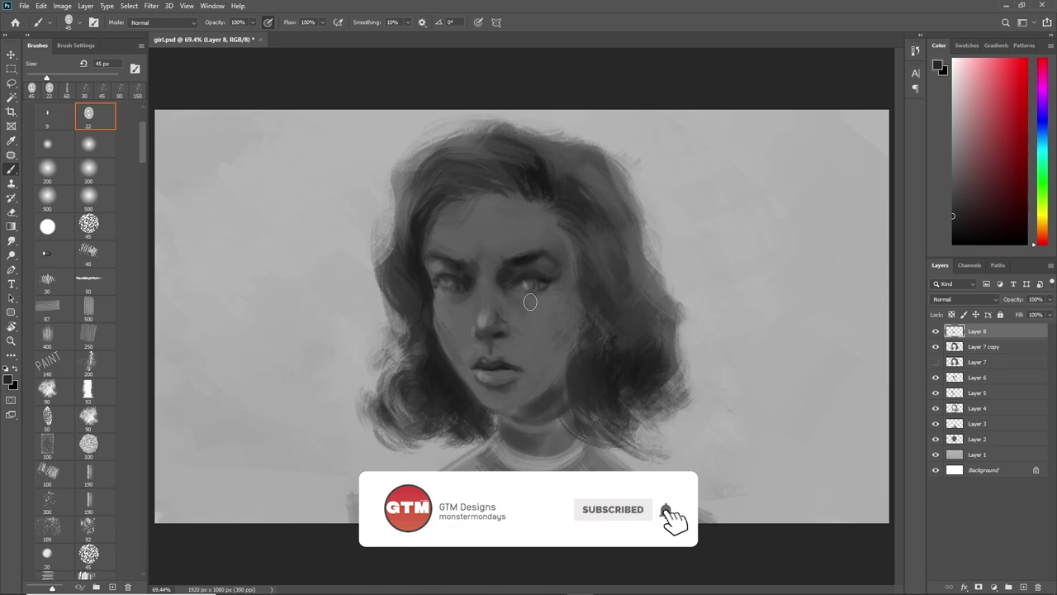
{"action": "scroll", "coordinate": [484, 289], "scroll_direction": "up", "scroll_amount": 1}
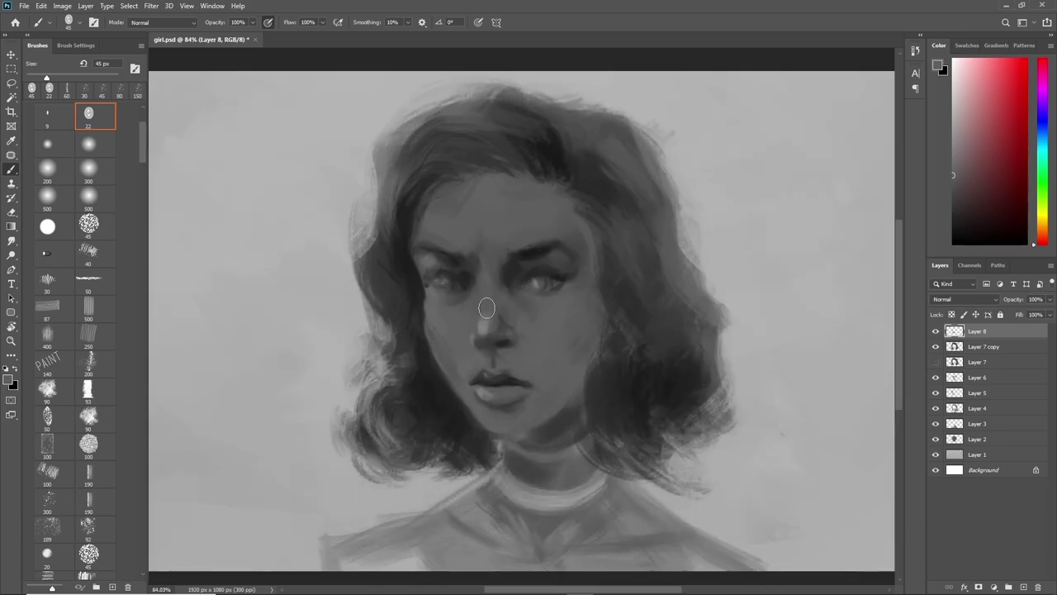
{"action": "scroll", "coordinate": [695, 281], "scroll_direction": "down", "scroll_amount": 2}
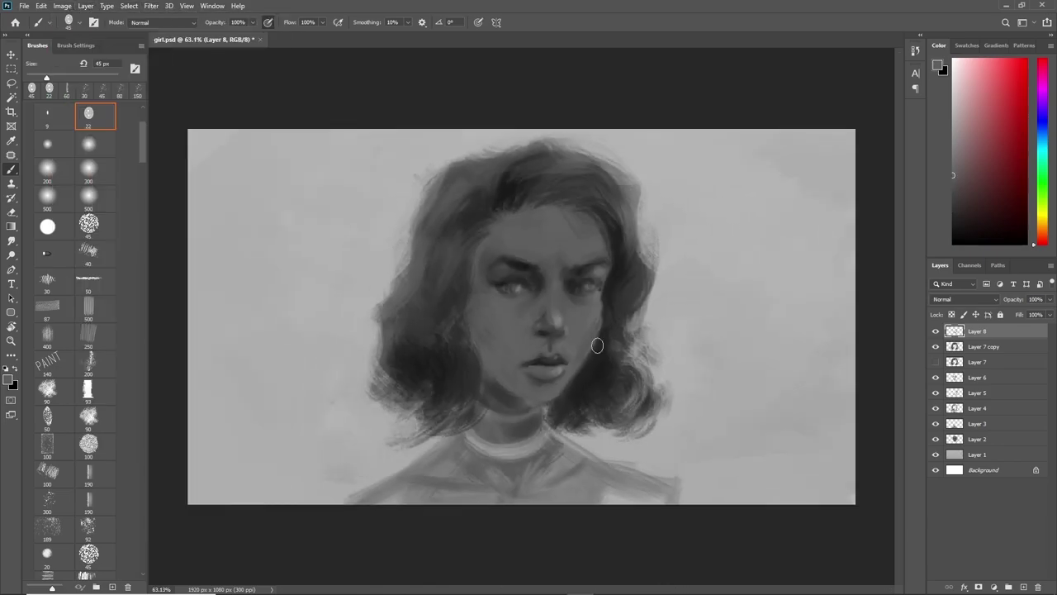
Shade the neck, jaw and chin, and paint a dark hair strand beside the right eye.
{"action": "left_click", "coordinate": [547, 414], "text": "alt"}
{"action": "left_click", "coordinate": [483, 408], "text": "alt"}
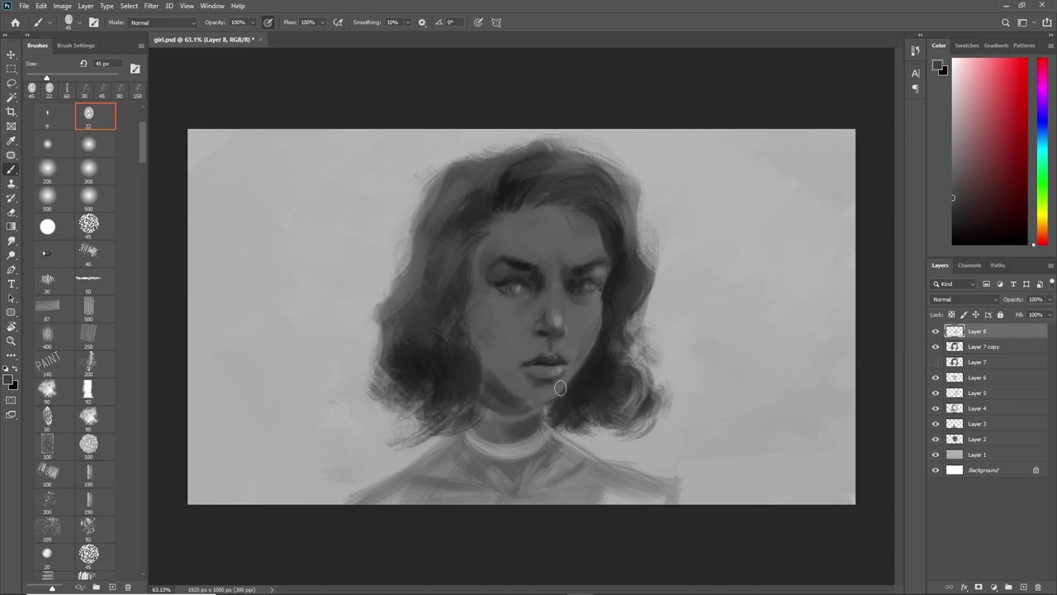
{"action": "left_click", "coordinate": [518, 387], "text": "alt"}
{"action": "left_click", "coordinate": [616, 314], "text": "alt"}
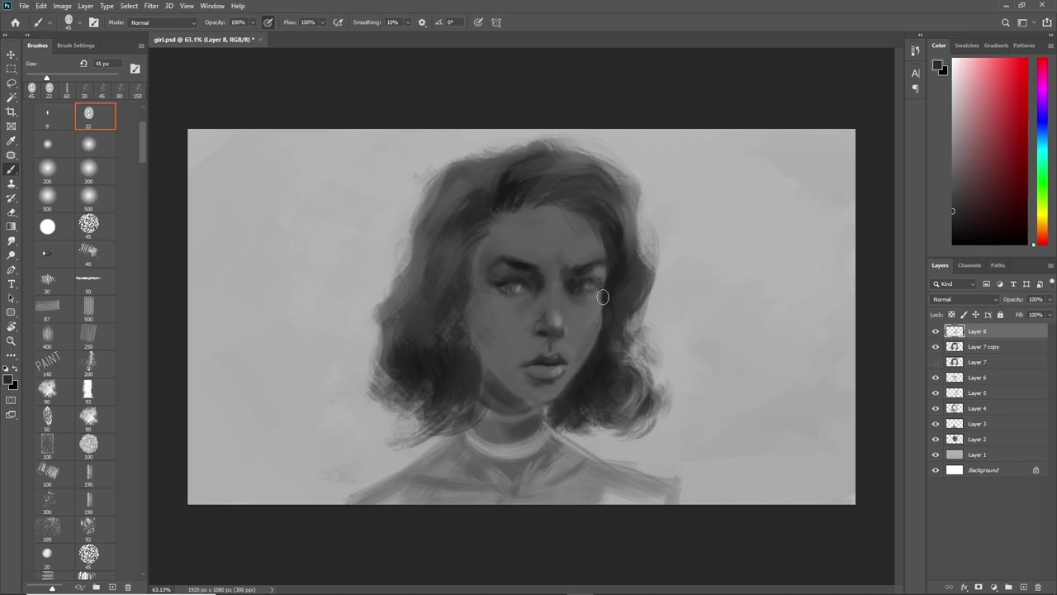
{"action": "left_click_drag", "start_coordinate": [614, 283], "coordinate": [588, 347]}
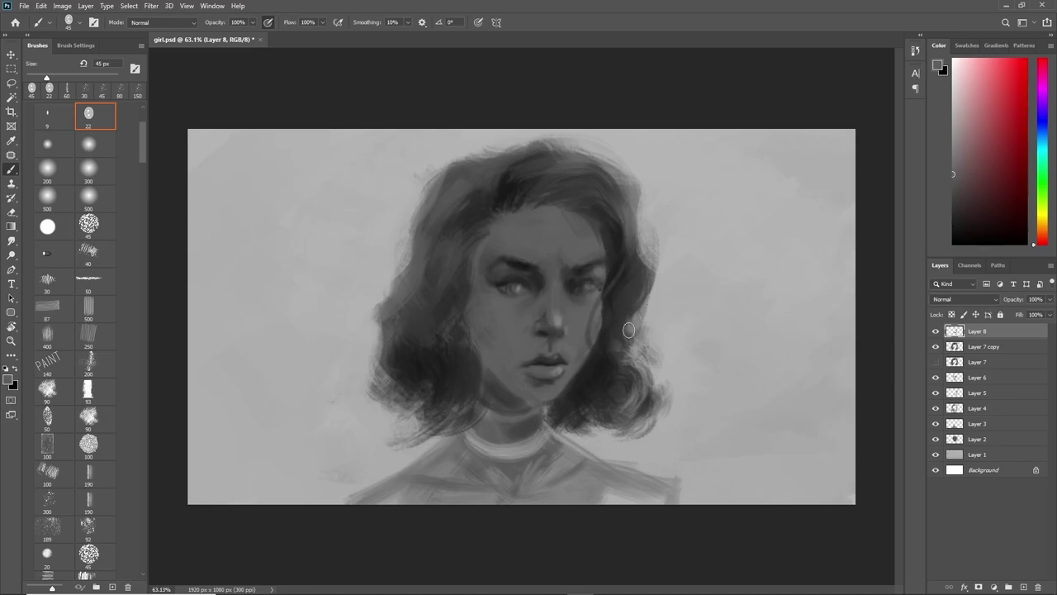
{"action": "left_click_drag", "start_coordinate": [608, 291], "coordinate": [588, 348]}
Paint a highlight along the nose bridge and sample greys around the lips.
{"action": "left_click", "coordinate": [534, 405], "text": "alt"}
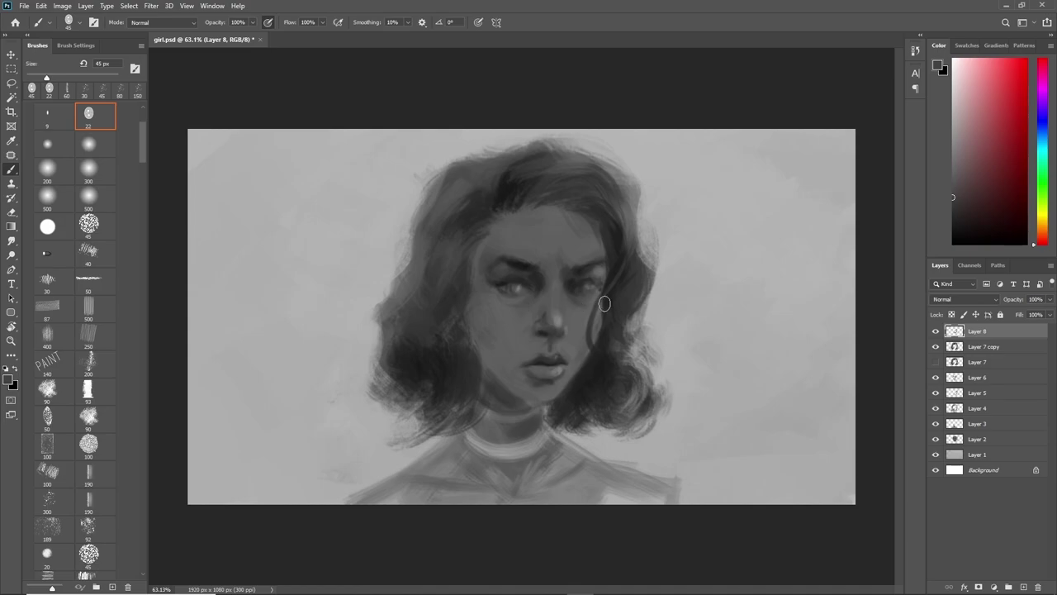
{"action": "left_click", "coordinate": [557, 344], "text": "alt"}
{"action": "left_click_drag", "start_coordinate": [554, 302], "coordinate": [556, 284]}
{"action": "scroll", "coordinate": [620, 300], "scroll_direction": "down", "scroll_amount": 3}
{"action": "scroll", "coordinate": [620, 300], "scroll_direction": "down", "scroll_amount": 1}
{"action": "scroll", "coordinate": [621, 299], "scroll_direction": "up", "scroll_amount": 3}
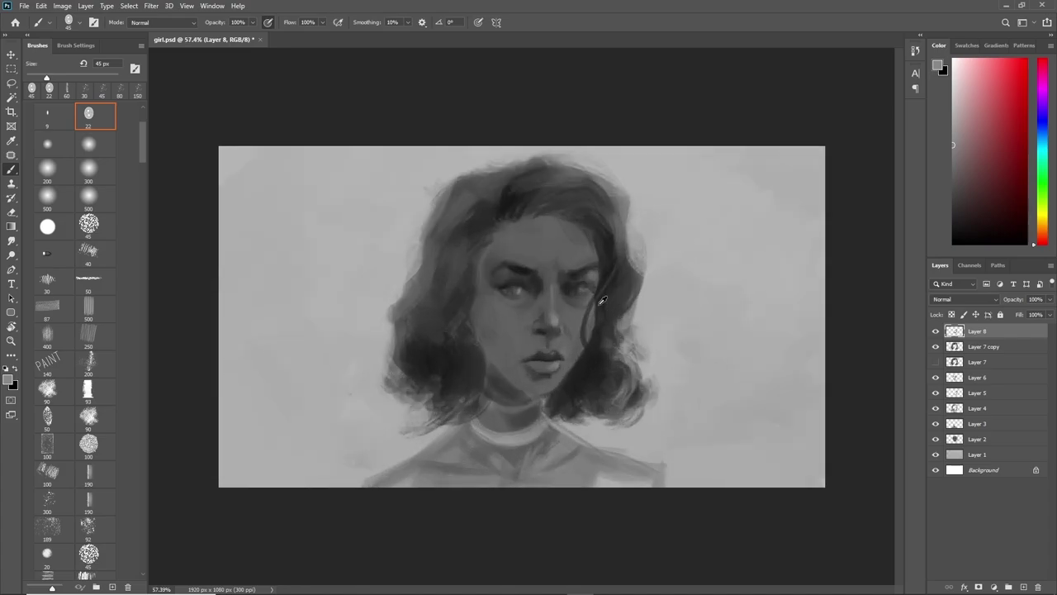
{"action": "left_click", "coordinate": [542, 355], "text": "alt"}
{"action": "left_click", "coordinate": [557, 393], "text": "alt"}
Brighten the forehead with light 90 px strokes and shade along the side of the nose.
{"action": "left_click", "coordinate": [520, 311], "text": "alt"}
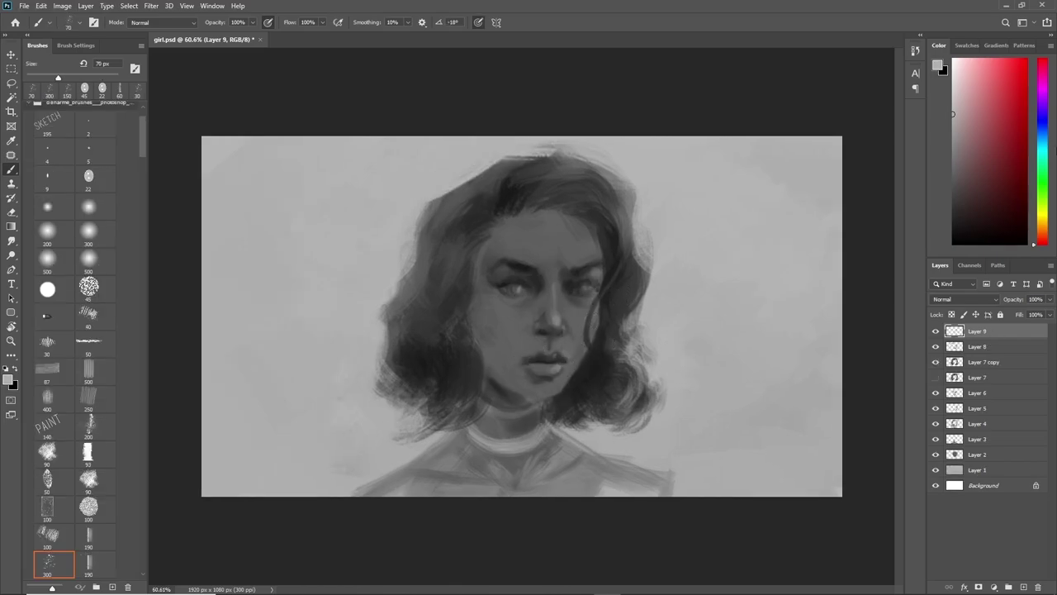
{"action": "key", "text": "bracketright"}
{"action": "key", "text": "bracketright"}
{"action": "mouse_move", "coordinate": [581, 252]}
{"action": "left_mouse_down"}
{"action": "mouse_move", "coordinate": [583, 238]}
{"action": "mouse_move", "coordinate": [553, 248]}
{"action": "mouse_move", "coordinate": [504, 233]}
{"action": "mouse_move", "coordinate": [549, 262]}
{"action": "left_mouse_up"}
{"action": "left_click", "coordinate": [561, 274], "text": "alt"}
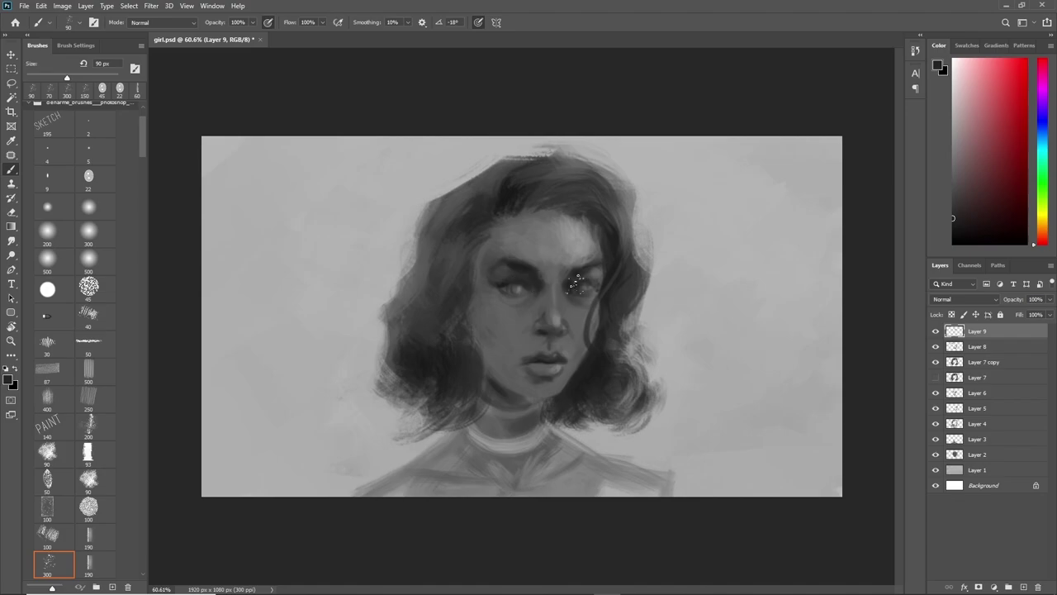
{"action": "left_click", "coordinate": [524, 282], "text": "alt"}
{"action": "left_click_drag", "start_coordinate": [540, 281], "coordinate": [544, 320]}
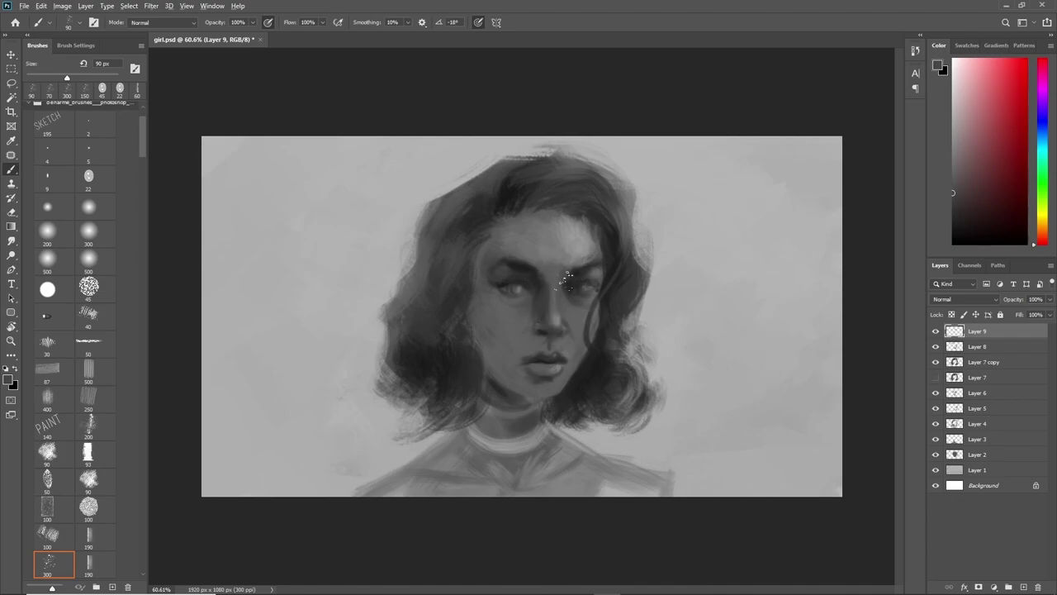
Highlight the top and both sides of the hair, then set a 60 px brush.
{"action": "left_click", "coordinate": [593, 296], "text": "alt"}
{"action": "mouse_move", "coordinate": [549, 220]}
{"action": "left_mouse_down"}
{"action": "mouse_move", "coordinate": [605, 193]}
{"action": "mouse_move", "coordinate": [446, 213]}
{"action": "left_mouse_up"}
{"action": "left_click_drag", "start_coordinate": [619, 190], "coordinate": [620, 307]}
{"action": "left_click", "coordinate": [621, 231], "text": "alt"}
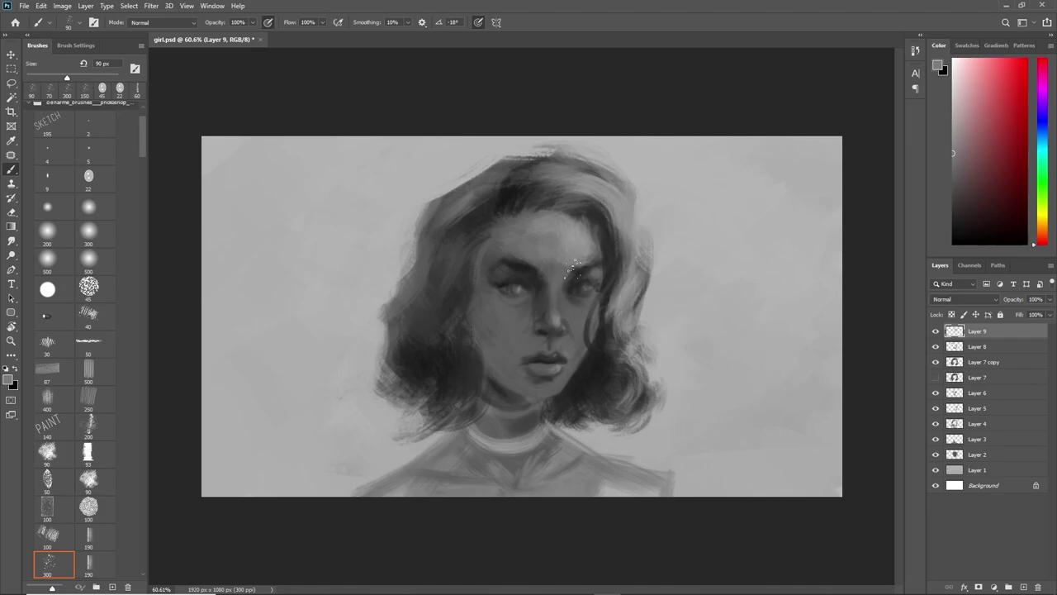
{"action": "key", "text": "bracketleft"}
{"action": "key", "text": "bracketleft"}
{"action": "key", "text": "bracketleft"}
{"action": "left_click", "coordinate": [567, 285], "text": "alt"}
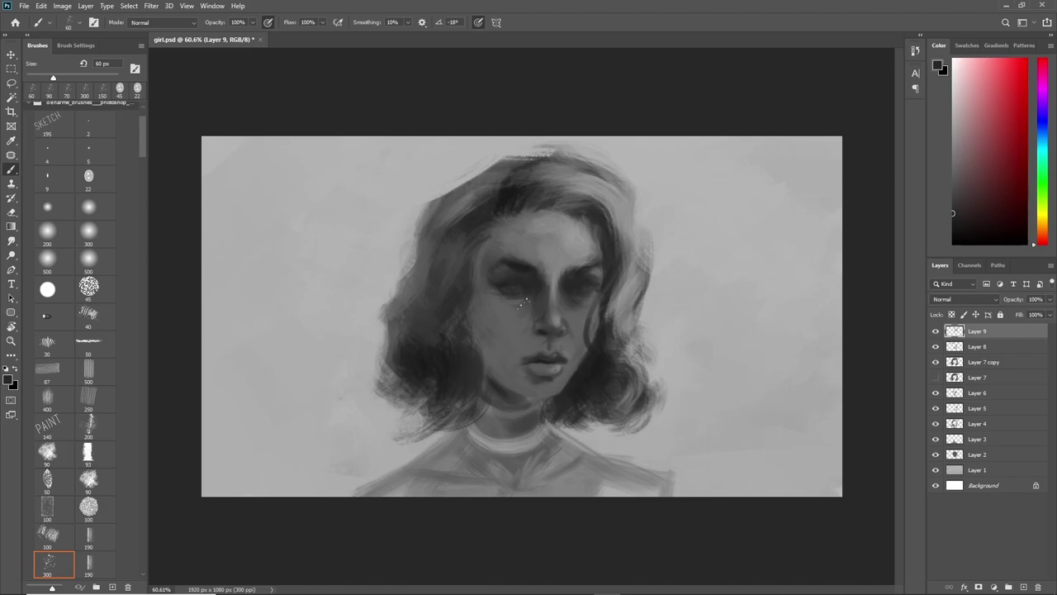
Paint a highlight under the left eye and tone down the one beside the nose.
{"action": "left_click", "coordinate": [548, 288], "text": "alt"}
{"action": "mouse_move", "coordinate": [491, 318]}
{"action": "left_mouse_down"}
{"action": "mouse_move", "coordinate": [523, 308]}
{"action": "mouse_move", "coordinate": [526, 317]}
{"action": "left_mouse_up"}
{"action": "left_click", "coordinate": [520, 314], "text": "alt"}
{"action": "left_click_drag", "start_coordinate": [557, 285], "coordinate": [560, 326]}
Darken the hair right of the face, above the forehead and on the left.
{"action": "left_click", "coordinate": [566, 291], "text": "alt"}
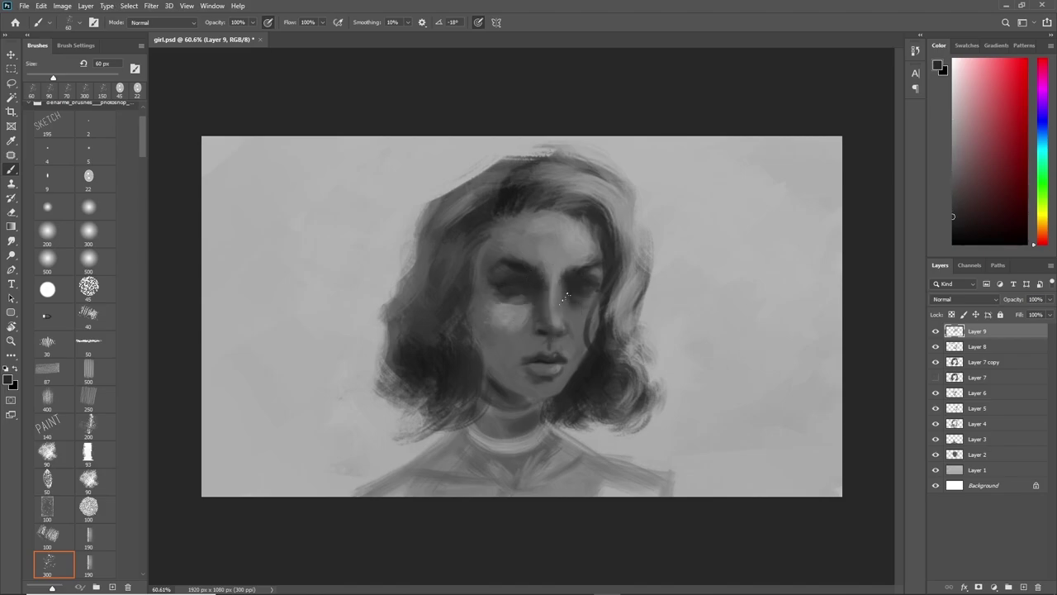
{"action": "mouse_move", "coordinate": [590, 277]}
{"action": "left_mouse_down"}
{"action": "mouse_move", "coordinate": [599, 307]}
{"action": "mouse_move", "coordinate": [583, 223]}
{"action": "left_mouse_up"}
{"action": "left_click_drag", "start_coordinate": [596, 304], "coordinate": [589, 347]}
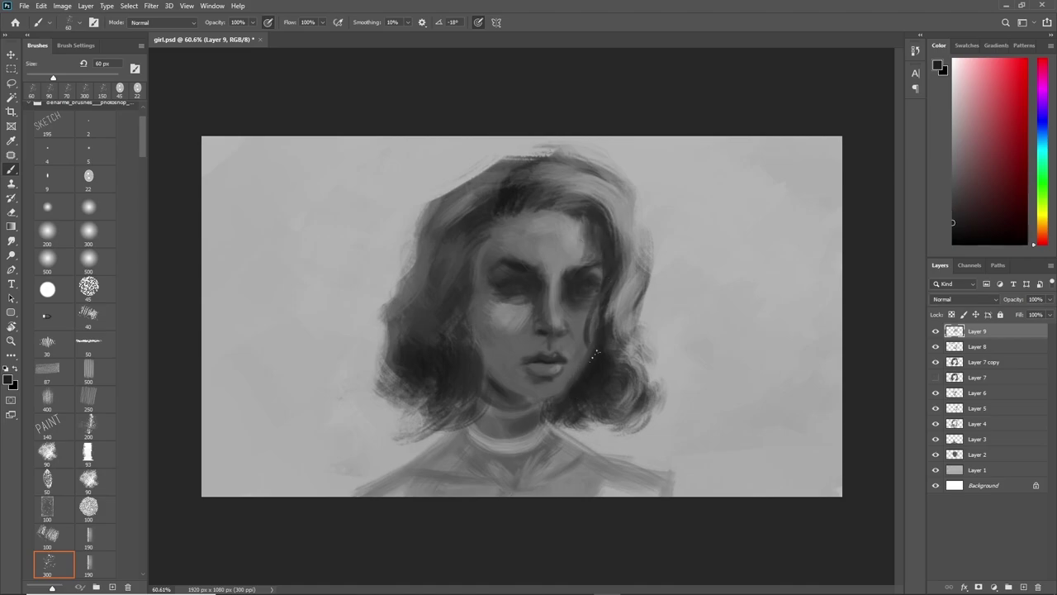
{"action": "left_click", "coordinate": [585, 288], "text": "alt"}
{"action": "mouse_move", "coordinate": [570, 195]}
{"action": "left_mouse_down"}
{"action": "mouse_move", "coordinate": [537, 202]}
{"action": "mouse_move", "coordinate": [619, 169]}
{"action": "left_mouse_up"}
{"action": "mouse_move", "coordinate": [494, 194]}
{"action": "left_mouse_down"}
{"action": "mouse_move", "coordinate": [450, 281]}
{"action": "mouse_move", "coordinate": [459, 351]}
{"action": "left_mouse_up"}
Lighten the ear and cheek beside the left eye, then shadow the cheek below it.
{"action": "left_click", "coordinate": [482, 275], "text": "alt"}
{"action": "left_click", "coordinate": [482, 285], "text": "alt"}
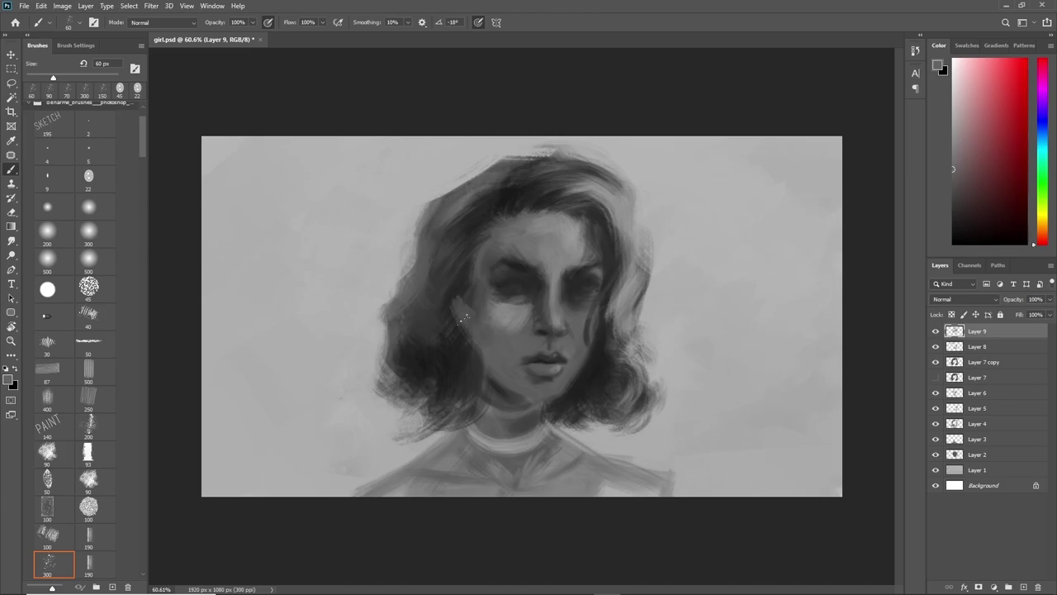
{"action": "mouse_move", "coordinate": [453, 281]}
{"action": "left_mouse_down"}
{"action": "mouse_move", "coordinate": [457, 316]}
{"action": "mouse_move", "coordinate": [479, 293]}
{"action": "left_mouse_up"}
{"action": "left_click", "coordinate": [449, 307], "text": "alt"}
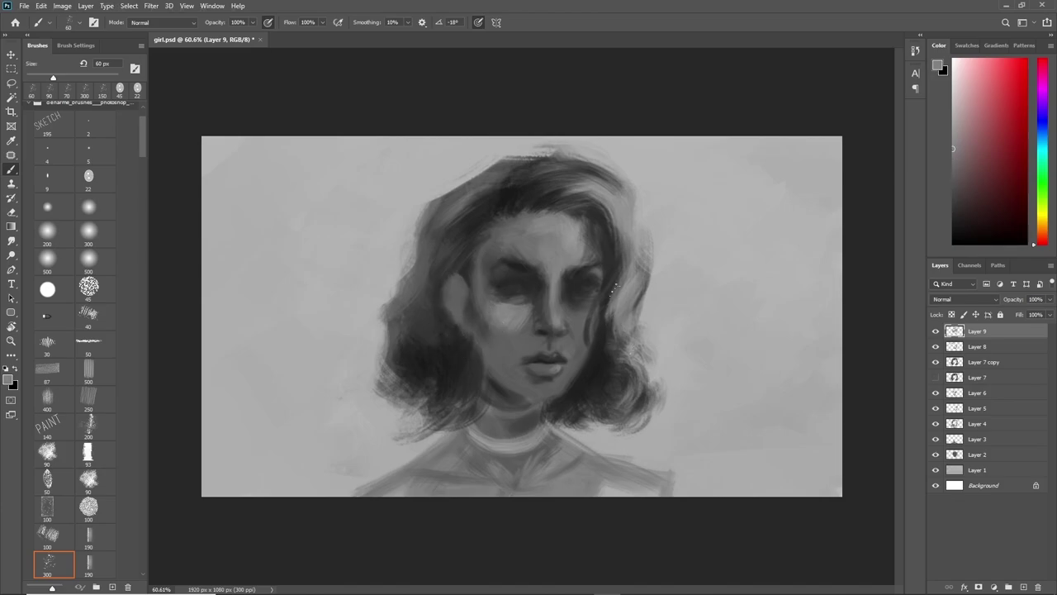
{"action": "left_click", "coordinate": [547, 333], "text": "alt"}
{"action": "left_click", "coordinate": [522, 319], "text": "alt"}
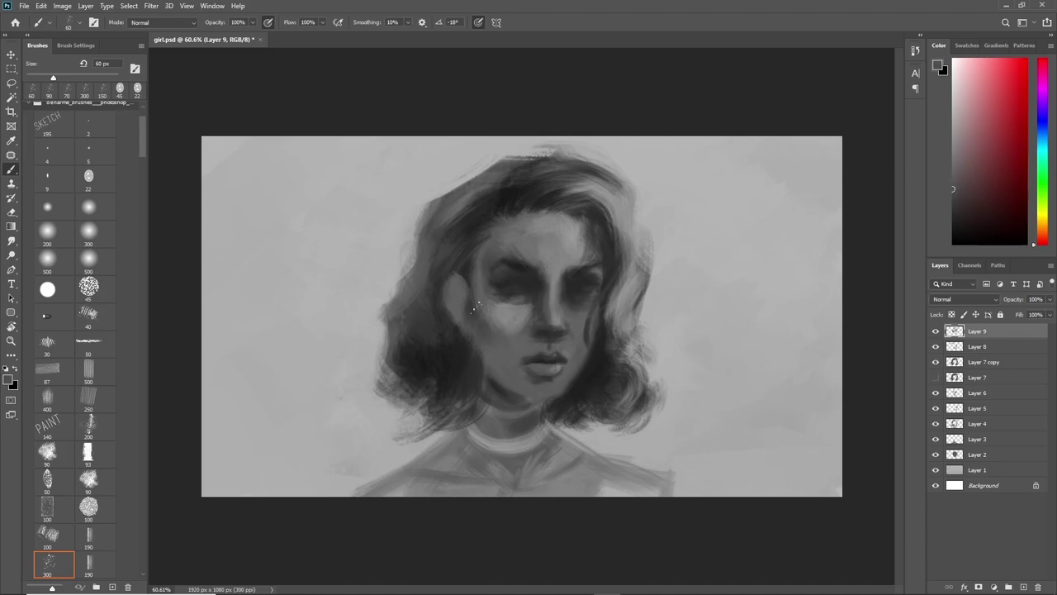
{"action": "left_click_drag", "start_coordinate": [477, 307], "coordinate": [502, 359]}
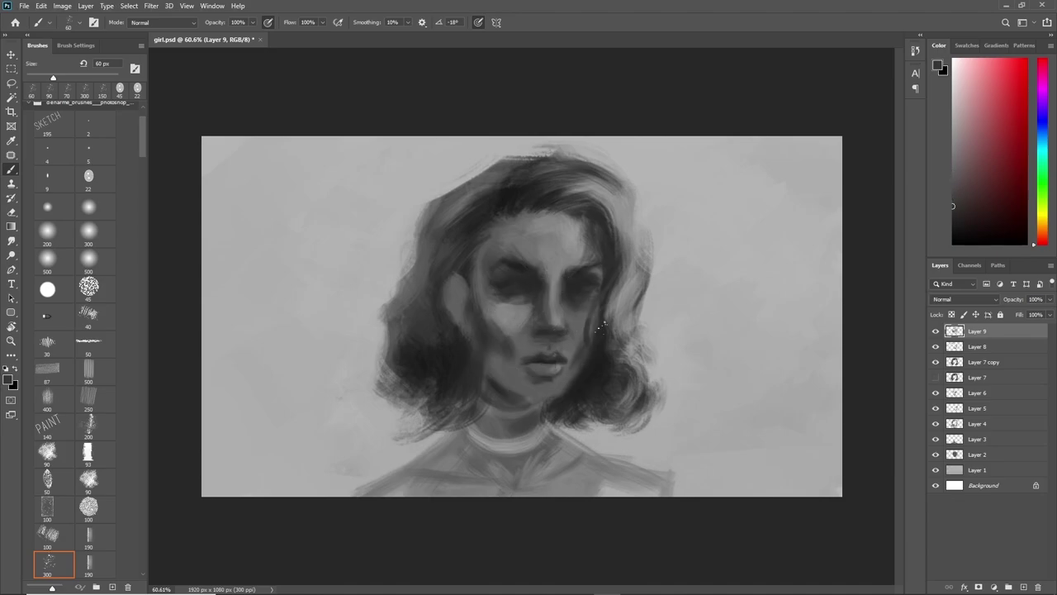
Darken the jaw, chin, cheek beside the nose and left brow, then add a new layer.
{"action": "left_click", "coordinate": [492, 327], "text": "alt"}
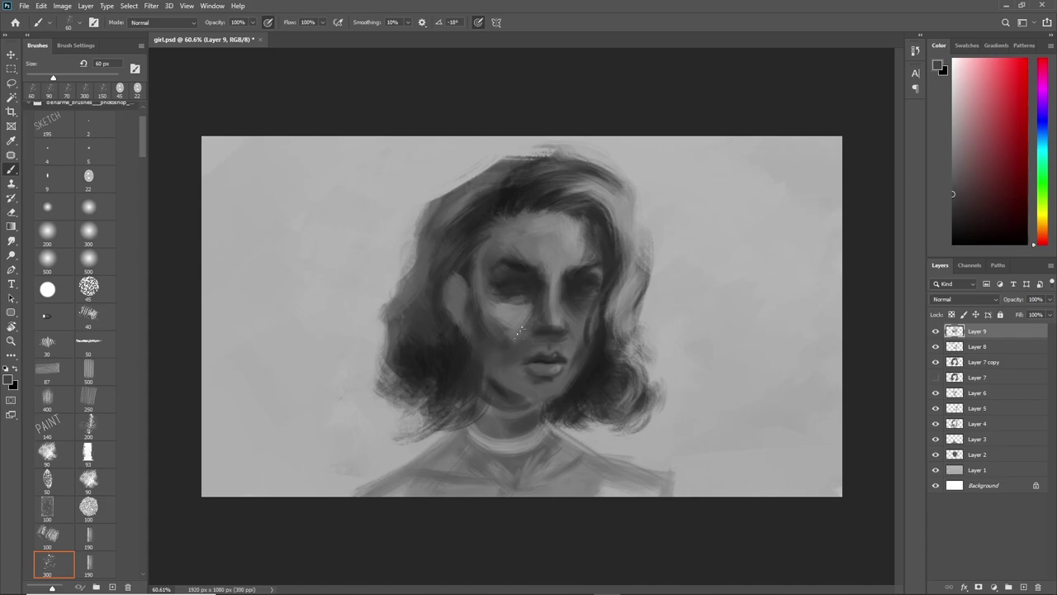
{"action": "left_click_drag", "start_coordinate": [484, 359], "coordinate": [545, 395]}
{"action": "left_click", "coordinate": [499, 273], "text": "alt"}
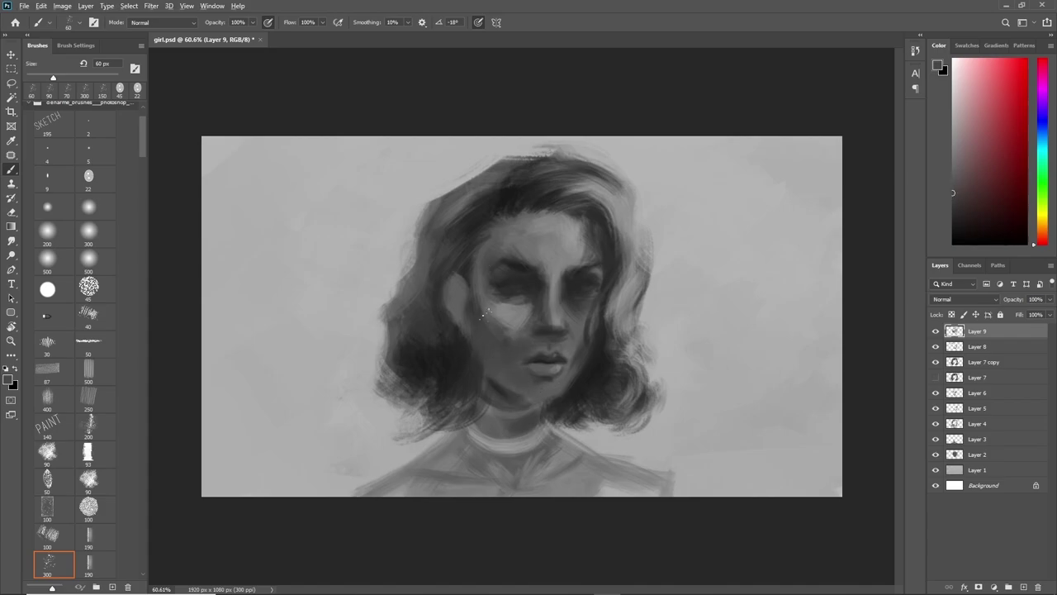
{"action": "left_click_drag", "start_coordinate": [484, 275], "coordinate": [482, 323]}
{"action": "left_click_drag", "start_coordinate": [497, 248], "coordinate": [528, 223]}
{"action": "left_click", "coordinate": [591, 302], "text": "alt"}
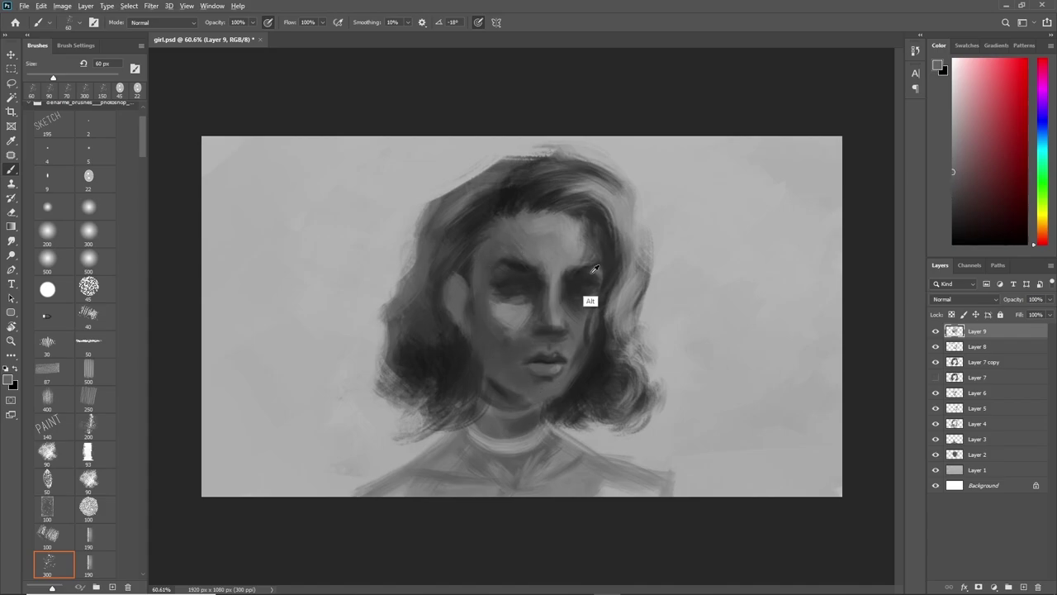
{"action": "key", "text": "ctrl+shift+alt+n"}
{"action": "scroll", "coordinate": [573, 363], "scroll_direction": "up", "scroll_amount": 5}
With a 30 px brush and sampled darker greys, darken the edge of the ear.
{"action": "key", "text": "bracketleft"}
{"action": "key", "text": "bracketleft"}
{"action": "key", "text": "bracketleft"}
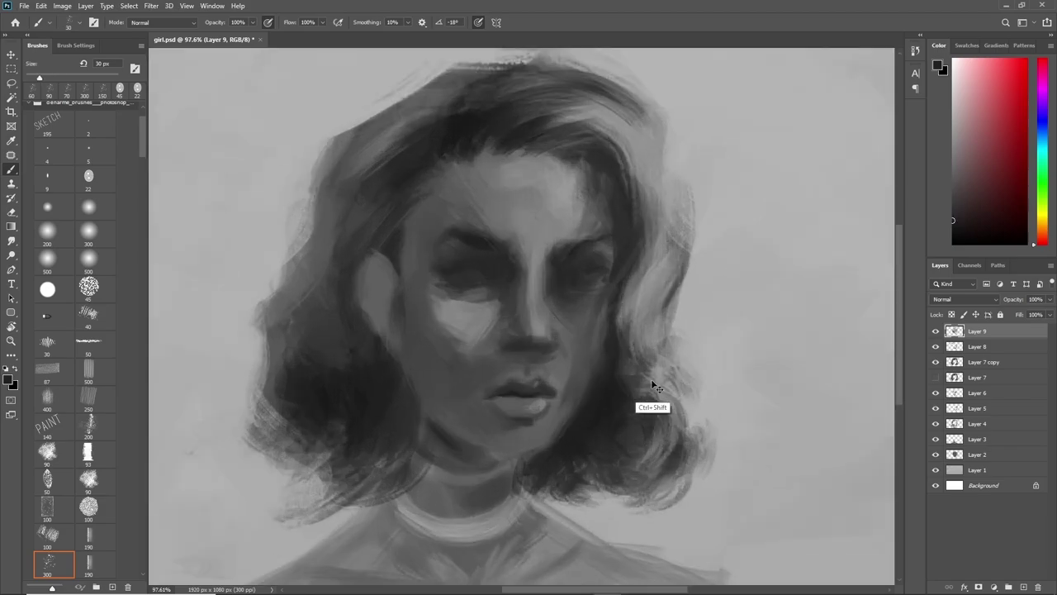
{"action": "left_click", "coordinate": [497, 385], "text": "alt"}
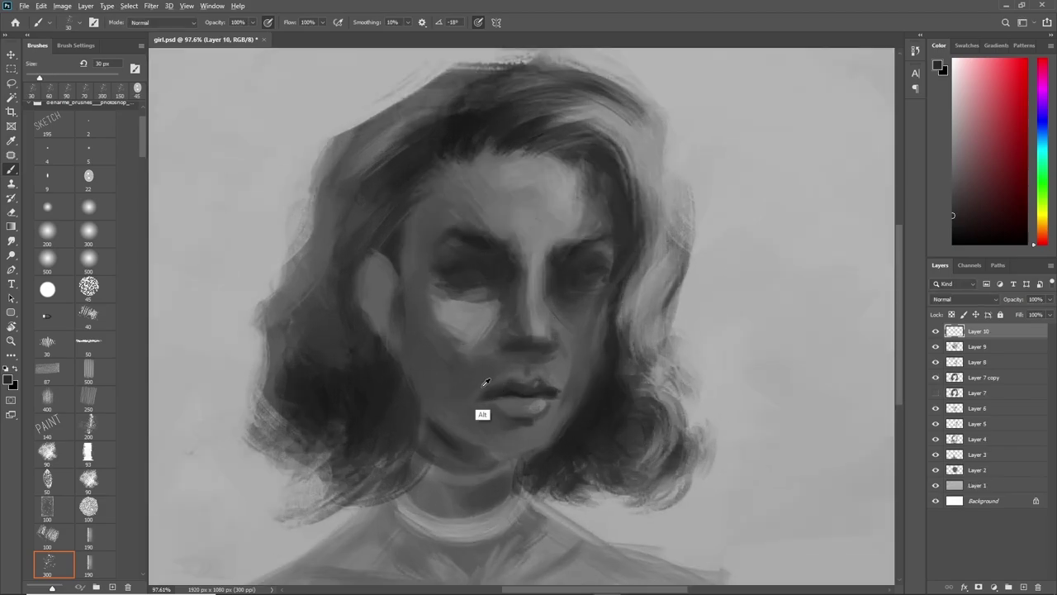
{"action": "left_click", "coordinate": [551, 384], "text": "alt"}
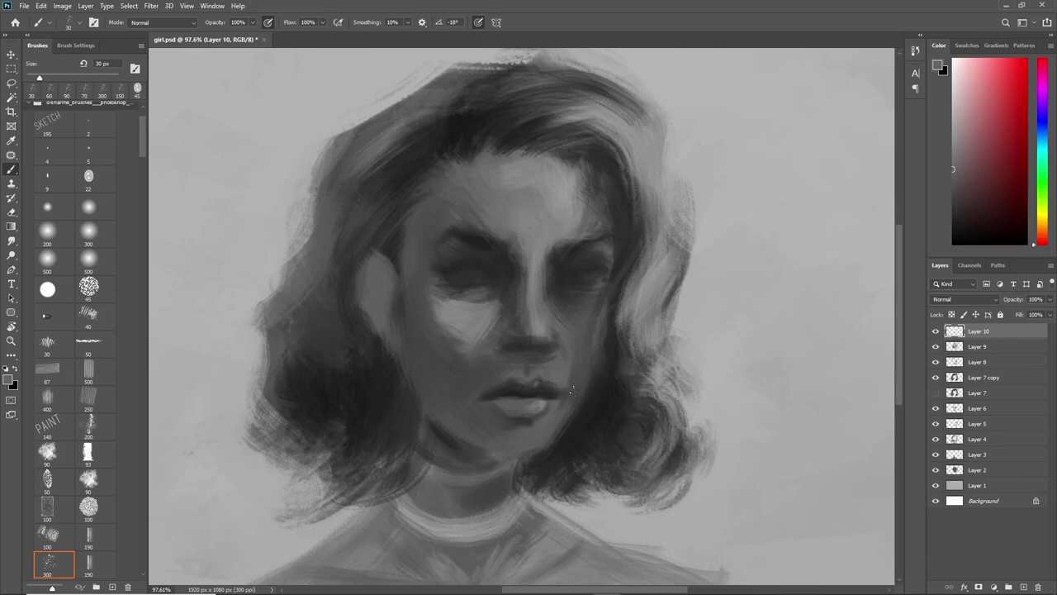
{"action": "left_click", "coordinate": [530, 417], "text": "alt"}
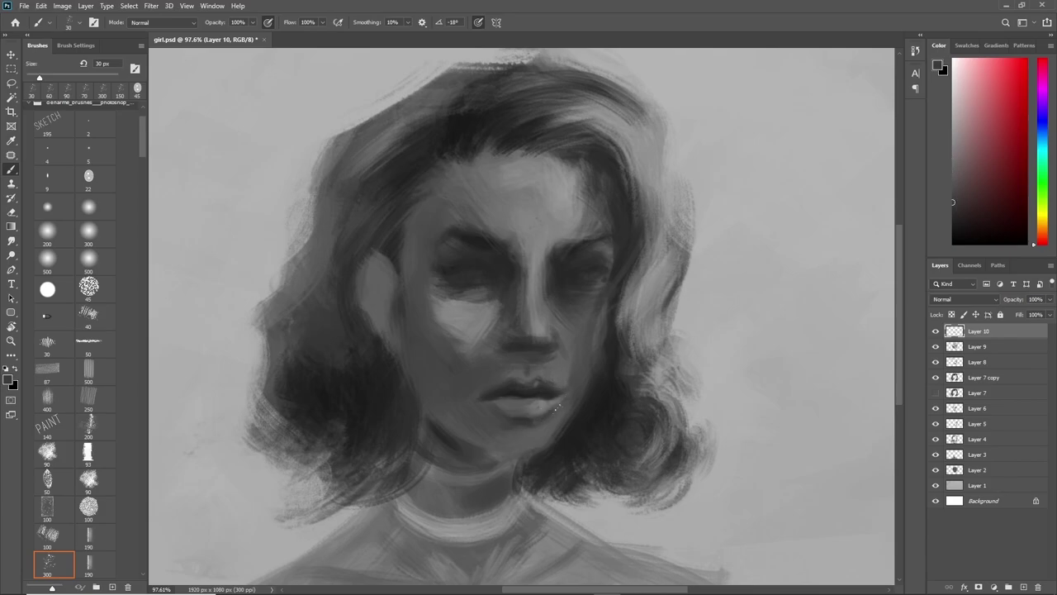
{"action": "left_click", "coordinate": [551, 374], "text": "alt"}
{"action": "left_click", "coordinate": [596, 343], "text": "alt"}
{"action": "left_click", "coordinate": [489, 394], "text": "alt"}
{"action": "left_click", "coordinate": [491, 405], "text": "alt"}
{"action": "left_click", "coordinate": [405, 339], "text": "alt"}
{"action": "left_click_drag", "start_coordinate": [374, 274], "coordinate": [377, 291]}
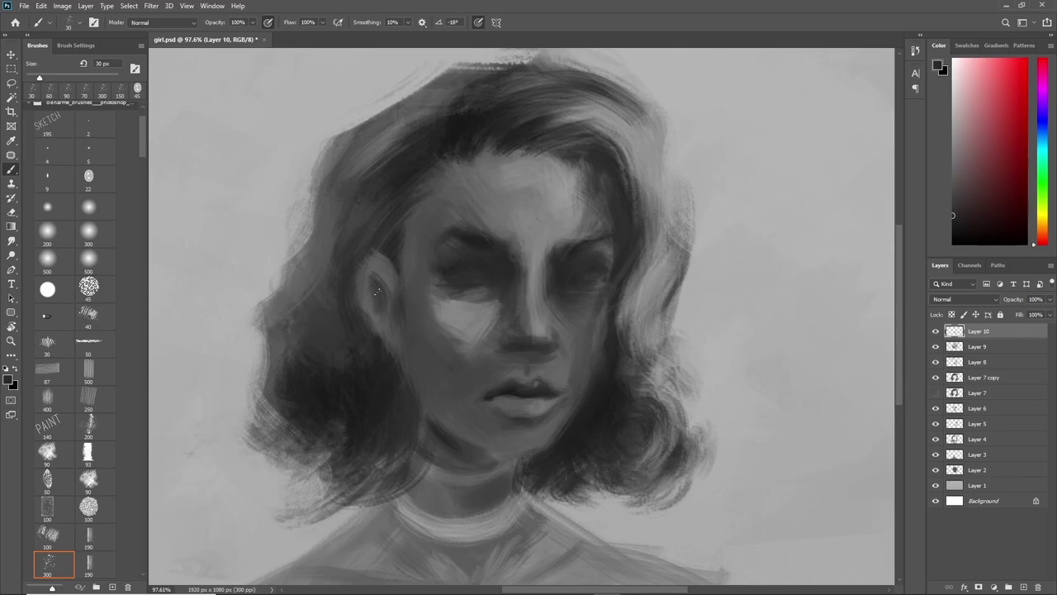
Darken the right eyebrow with a dark grey sampled from the face.
{"action": "left_click", "coordinate": [587, 324], "text": "alt"}
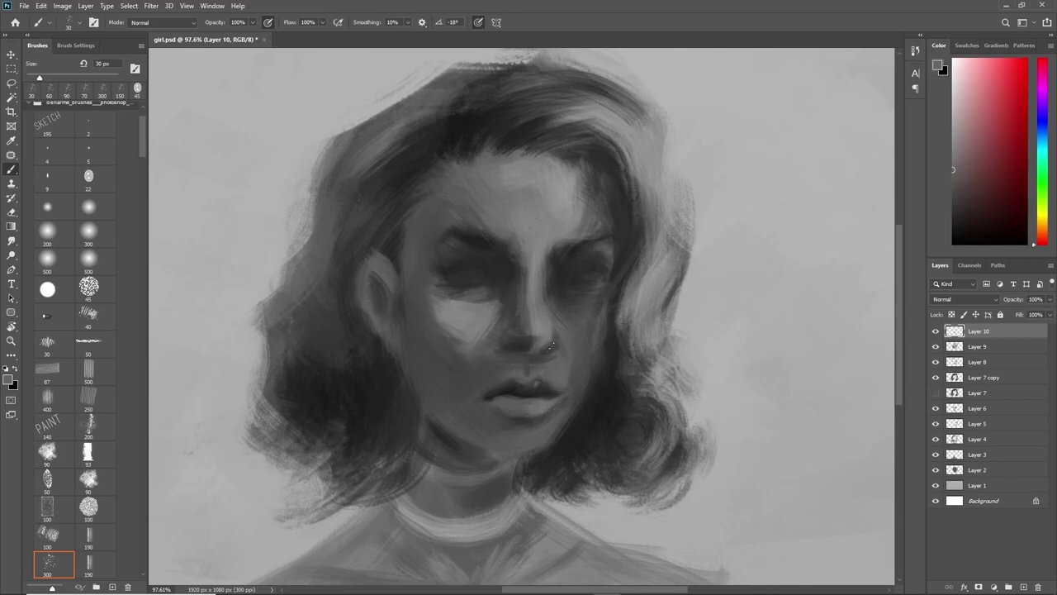
{"action": "left_click", "coordinate": [541, 348], "text": "alt"}
{"action": "left_click", "coordinate": [487, 394], "text": "alt"}
{"action": "left_click_drag", "start_coordinate": [556, 249], "coordinate": [611, 237]}
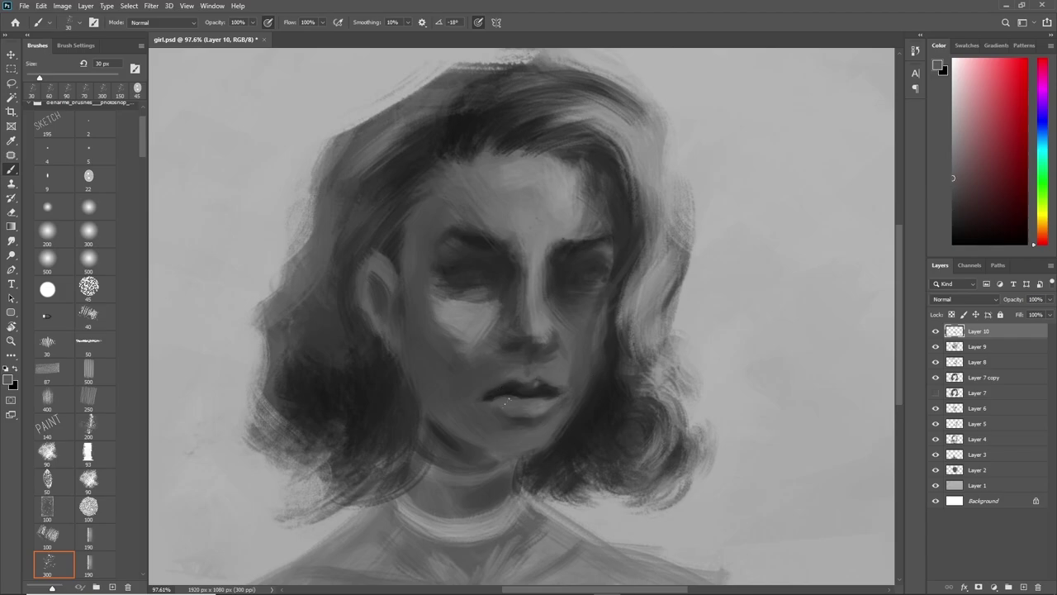
Enlarge the brush to 45 px and darken the jaw and neck.
{"action": "left_click", "coordinate": [537, 431], "text": "alt"}
{"action": "key", "text": "bracketright"}
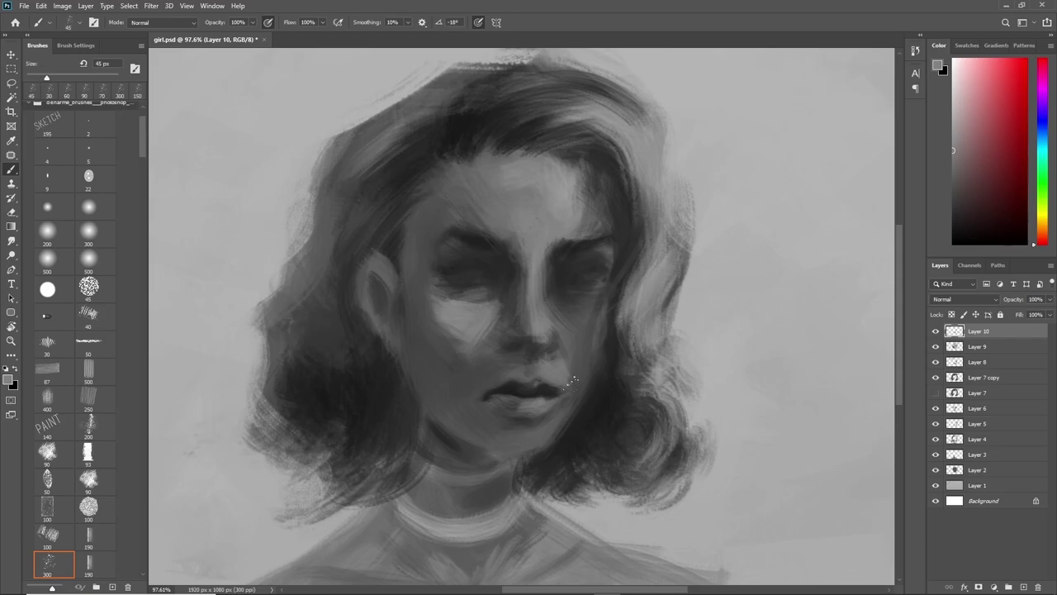
{"action": "left_click", "coordinate": [565, 372], "text": "alt"}
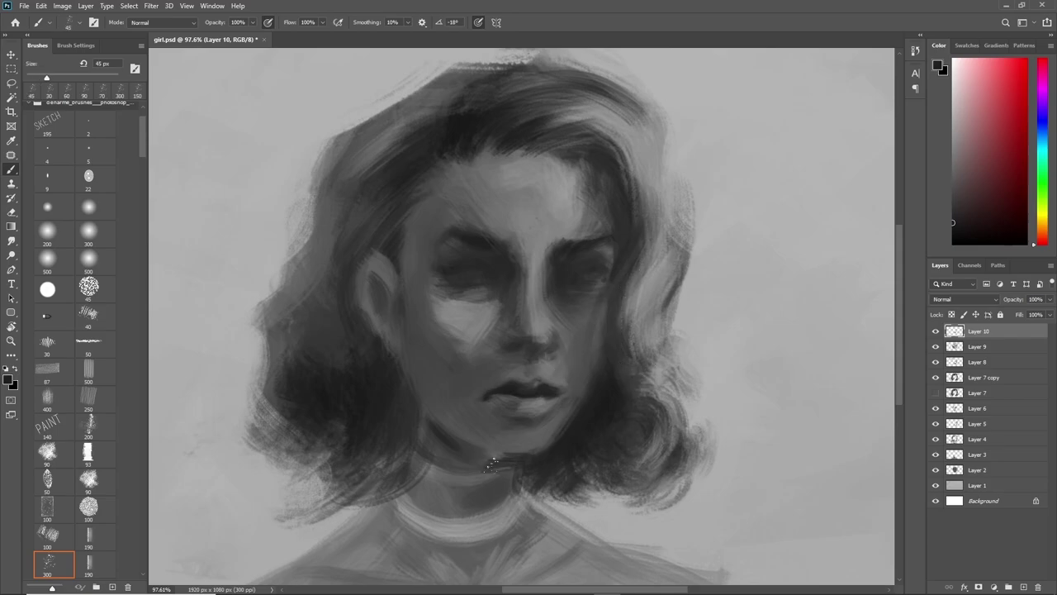
{"action": "left_click_drag", "start_coordinate": [529, 460], "coordinate": [420, 468]}
Zoom out and paint a light grey collar band around the neck.
{"action": "key", "text": "ctrl+minus"}
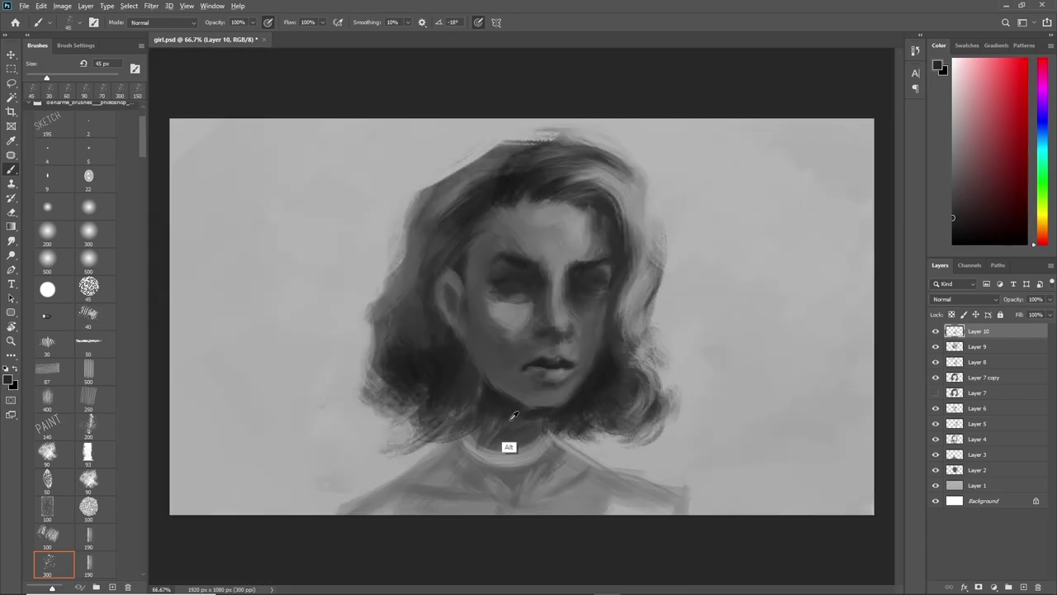
{"action": "left_click", "coordinate": [502, 403], "text": "alt"}
{"action": "left_click", "coordinate": [477, 451], "text": "alt"}
{"action": "left_click", "coordinate": [503, 452], "text": "alt"}
{"action": "mouse_move", "coordinate": [458, 446]}
{"action": "left_mouse_down"}
{"action": "mouse_move", "coordinate": [549, 446]}
{"action": "mouse_move", "coordinate": [606, 476]}
{"action": "left_mouse_up"}
Erase parts of the top layer to reveal the ear, sharper eyes, brows and mouth.
{"action": "left_click", "coordinate": [572, 468], "text": "alt"}
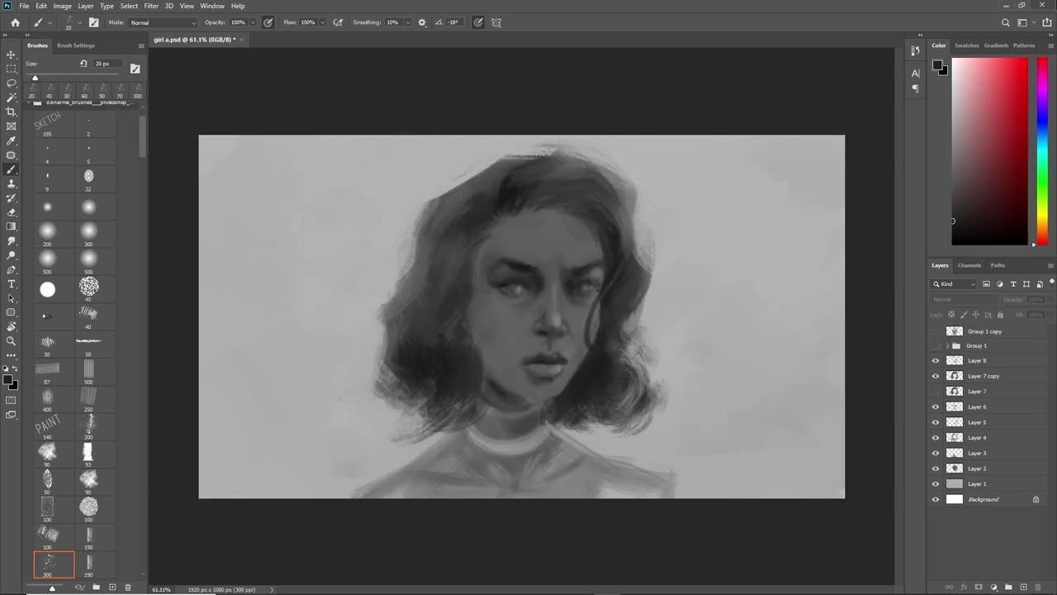
{"action": "left_click_drag", "start_coordinate": [462, 273], "coordinate": [463, 327]}
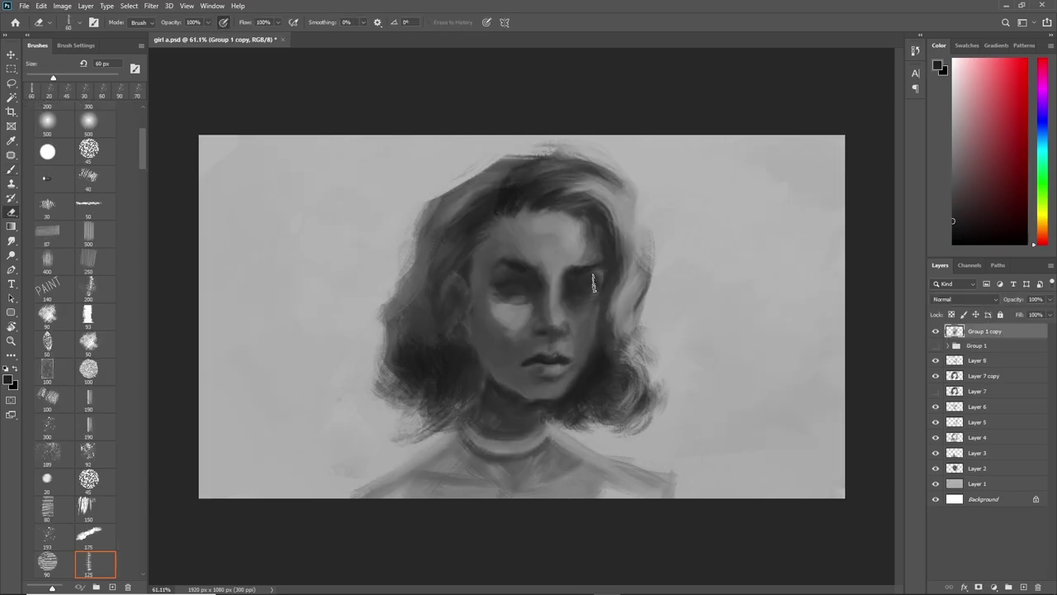
{"action": "left_click_drag", "start_coordinate": [593, 283], "coordinate": [569, 388]}
{"action": "mouse_move", "coordinate": [529, 291]}
{"action": "left_mouse_down"}
{"action": "mouse_move", "coordinate": [506, 291]}
{"action": "mouse_move", "coordinate": [587, 331]}
{"action": "mouse_move", "coordinate": [650, 333]}
{"action": "left_mouse_up"}
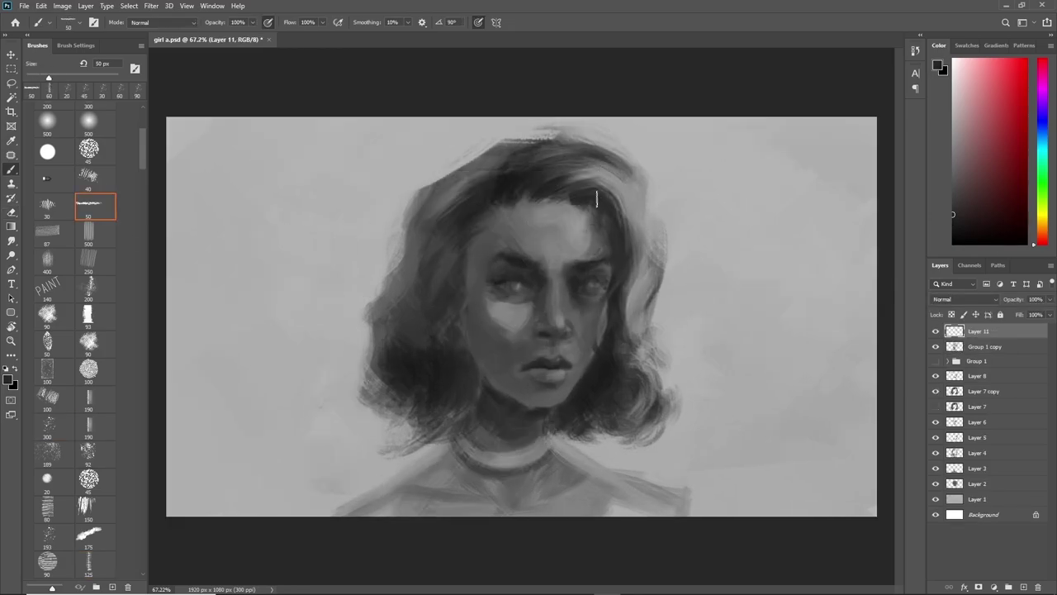
With a black 50 px brush, darken the hair left of the face and beside the cheek.
{"action": "key", "text": "bracketleft"}
{"action": "key", "text": "bracketleft"}
{"action": "key", "text": "bracketleft"}
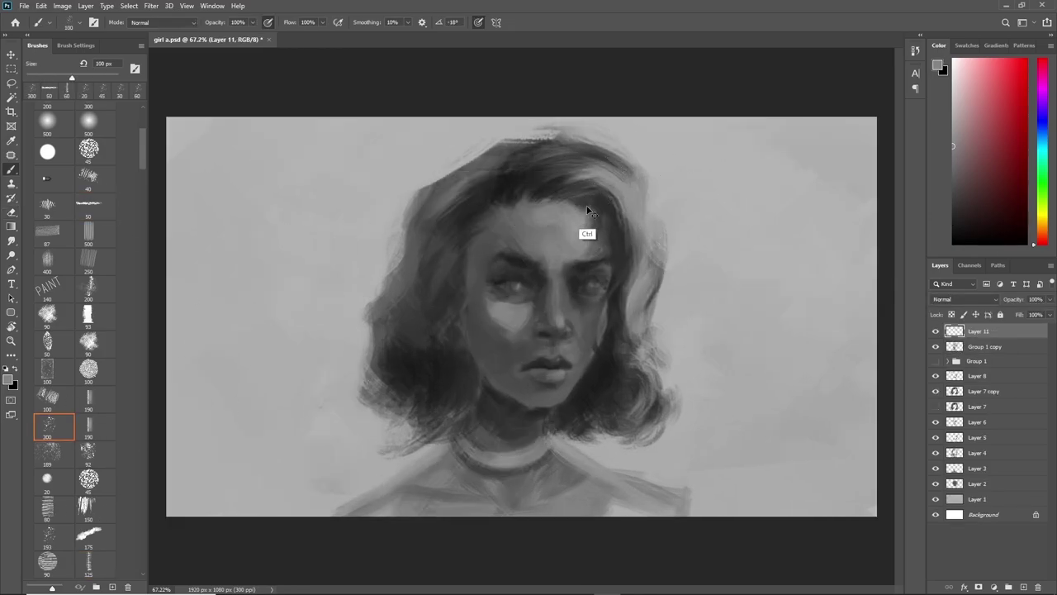
{"action": "key", "text": "d"}
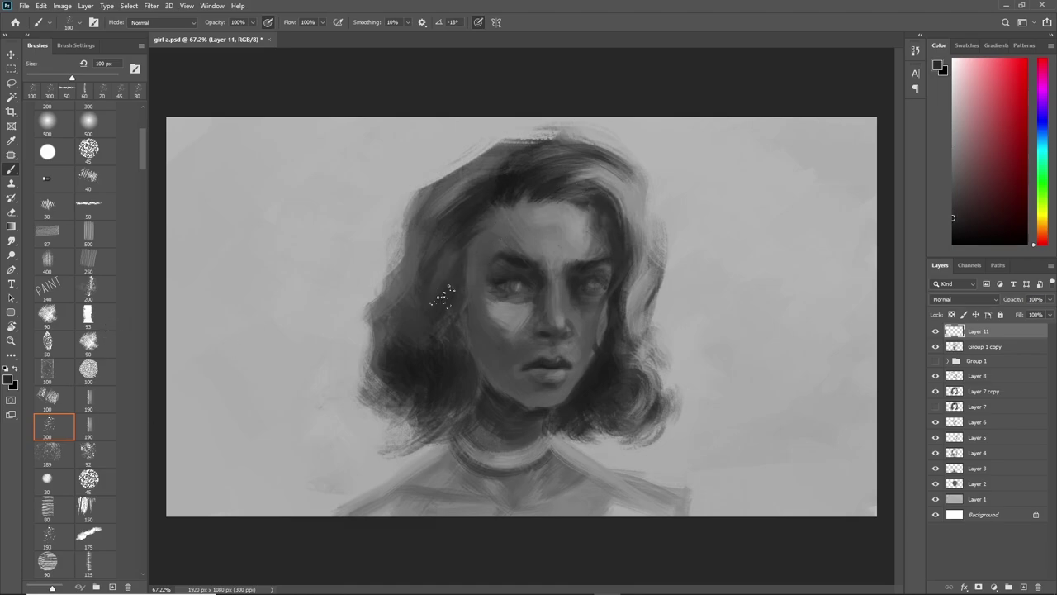
{"action": "key", "text": "bracketleft"}
{"action": "key", "text": "bracketleft"}
{"action": "key", "text": "bracketleft"}
{"action": "mouse_move", "coordinate": [459, 277]}
{"action": "left_mouse_down"}
{"action": "mouse_move", "coordinate": [463, 306]}
{"action": "mouse_move", "coordinate": [429, 343]}
{"action": "mouse_move", "coordinate": [455, 353]}
{"action": "left_mouse_up"}
{"action": "left_click_drag", "start_coordinate": [466, 270], "coordinate": [473, 321]}
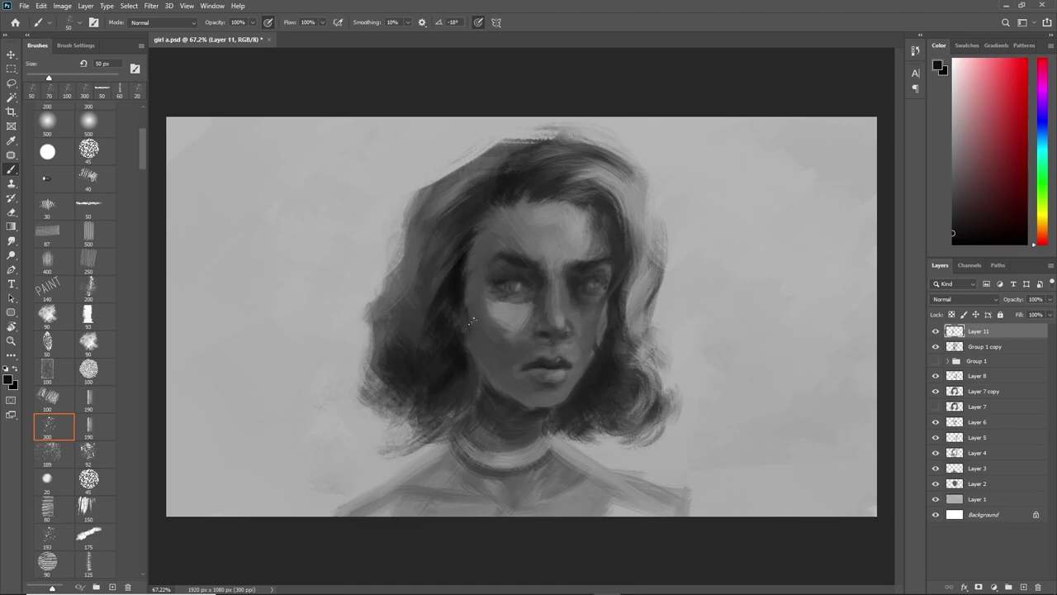
Darken the left eyebrow with fine strokes and dabs of sampled dark tones.
{"action": "left_click", "coordinate": [464, 335], "text": "alt"}
{"action": "left_click", "coordinate": [451, 312], "text": "alt"}
{"action": "key", "text": "bracketleft"}
{"action": "key", "text": "bracketleft"}
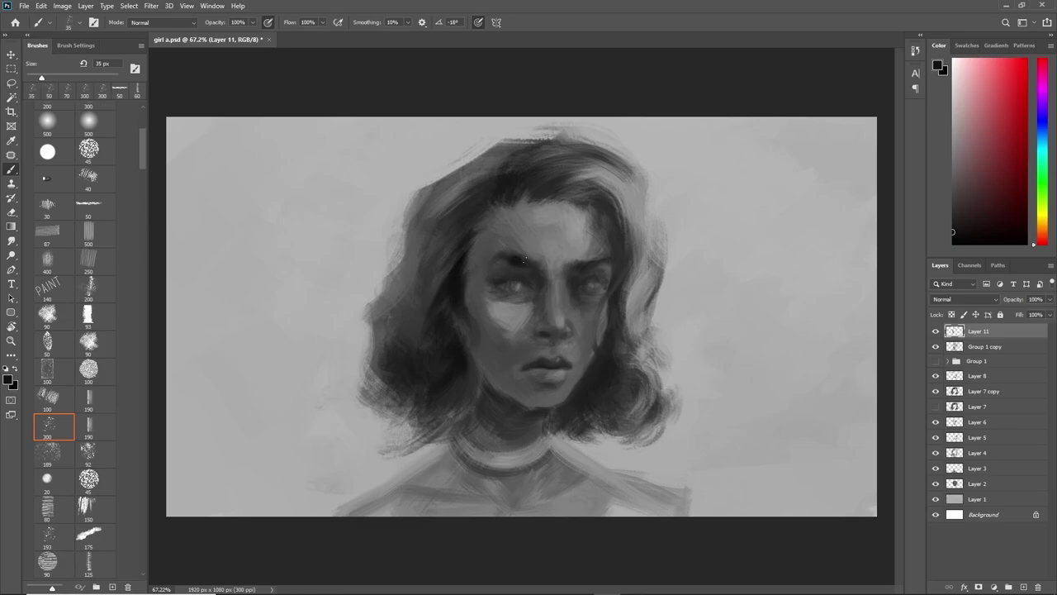
{"action": "left_click_drag", "start_coordinate": [512, 259], "coordinate": [505, 254]}
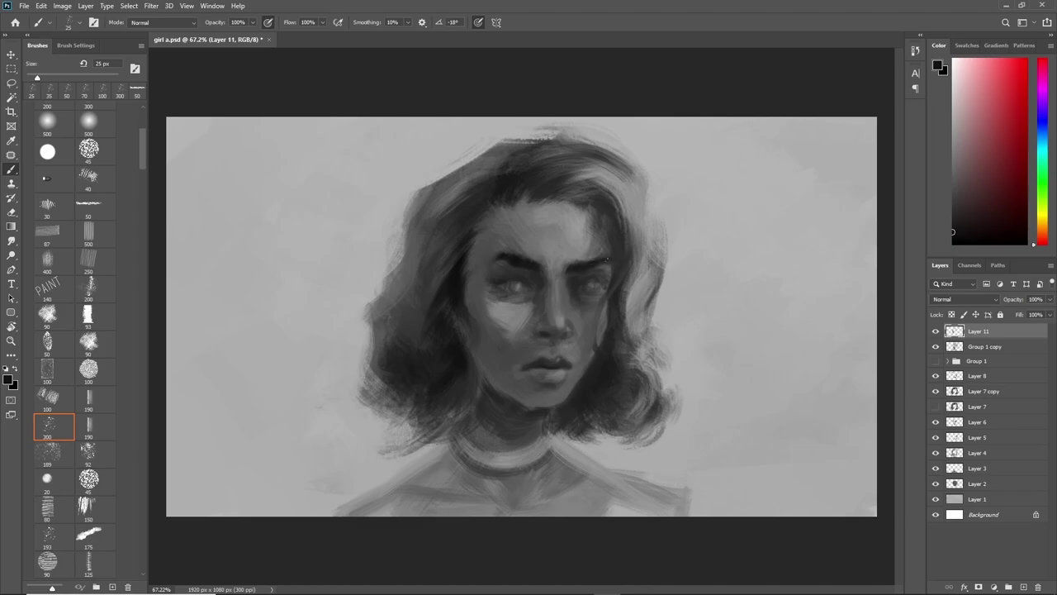
{"action": "left_click", "coordinate": [575, 261], "text": "alt"}
{"action": "left_click", "coordinate": [530, 261]}
{"action": "left_click", "coordinate": [594, 262], "text": "alt"}
With a 40 px brush, cover the left eye in light greys sampled from the face.
{"action": "left_click", "coordinate": [522, 277], "text": "alt"}
{"action": "key", "text": "bracketright"}
{"action": "key", "text": "bracketright"}
{"action": "key", "text": "bracketright"}
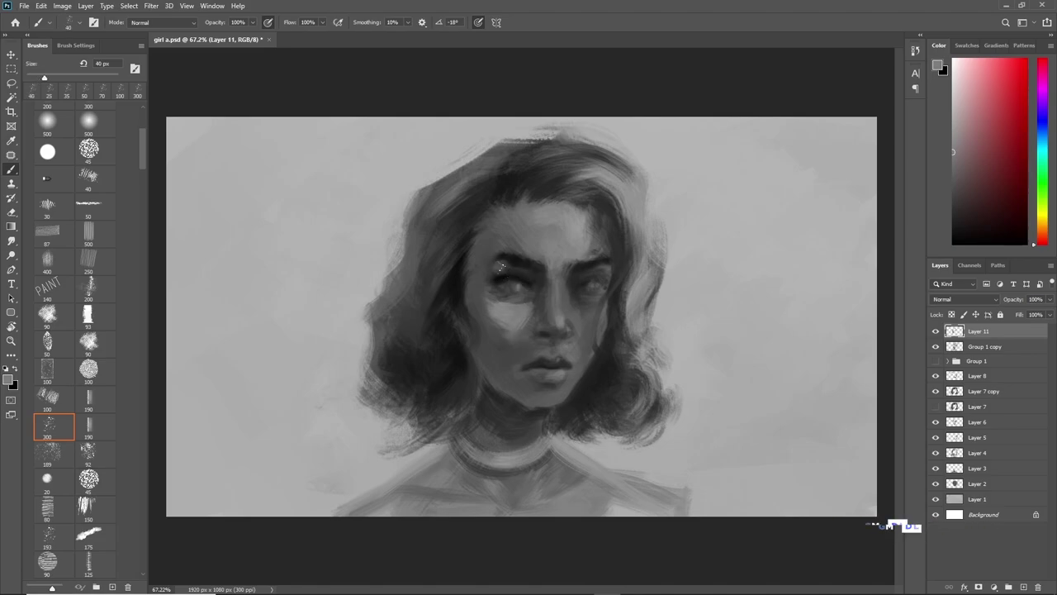
{"action": "left_click", "coordinate": [501, 276], "text": "alt"}
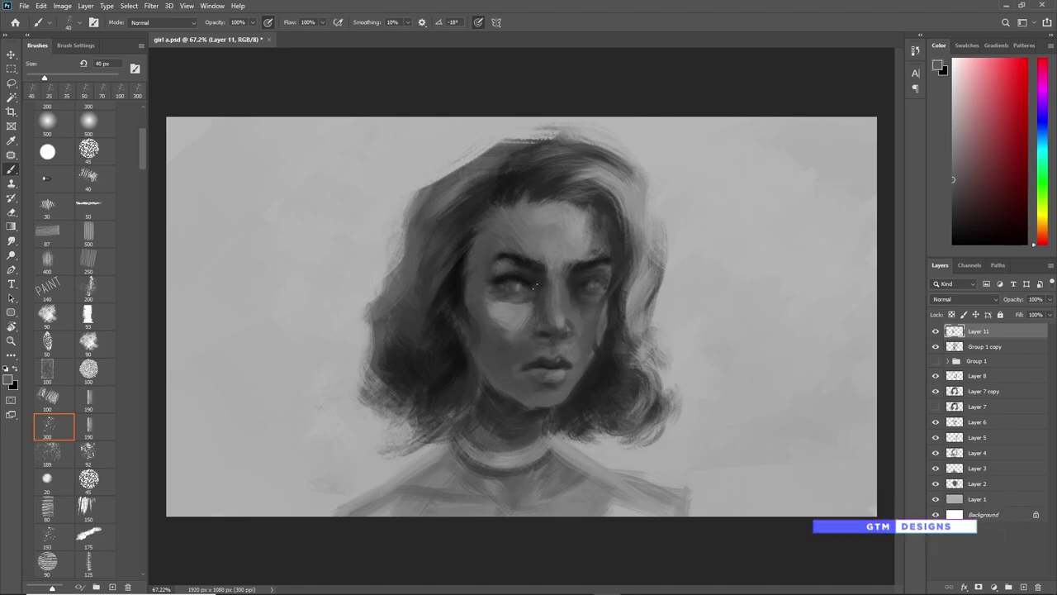
{"action": "left_click", "coordinate": [529, 275], "text": "alt"}
{"action": "left_click", "coordinate": [532, 315], "text": "alt"}
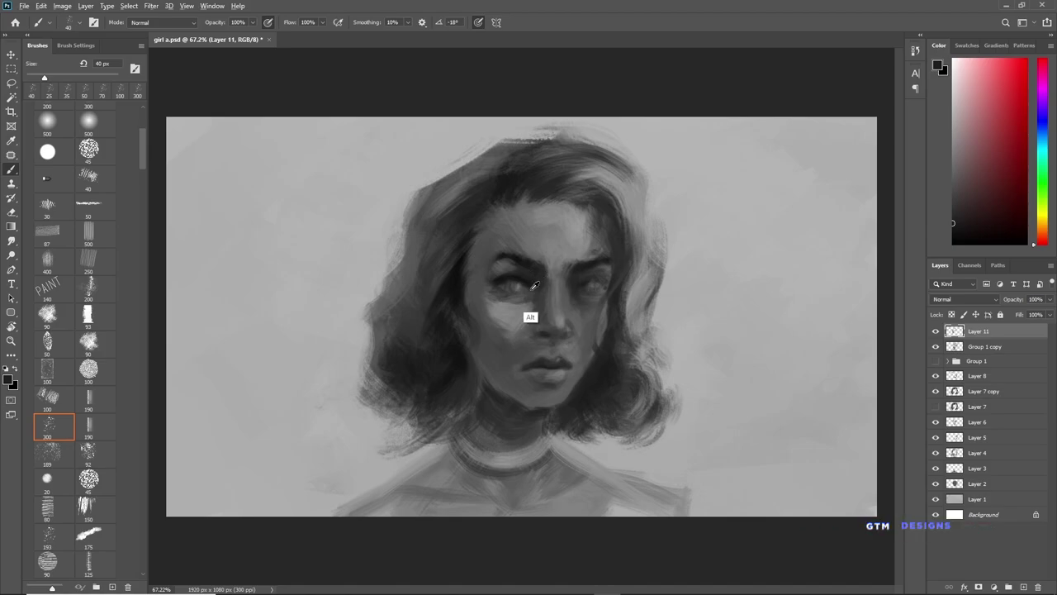
{"action": "left_click", "coordinate": [534, 296], "text": "alt"}
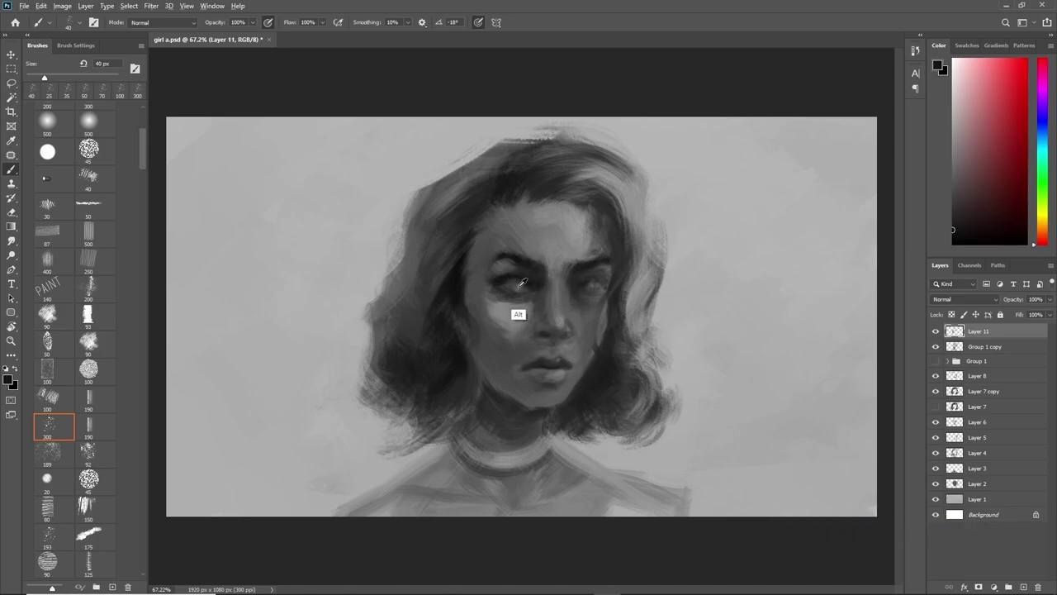
{"action": "left_click", "coordinate": [534, 273], "text": "alt"}
{"action": "left_click", "coordinate": [517, 281], "text": "alt"}
{"action": "left_click", "coordinate": [537, 289], "text": "alt"}
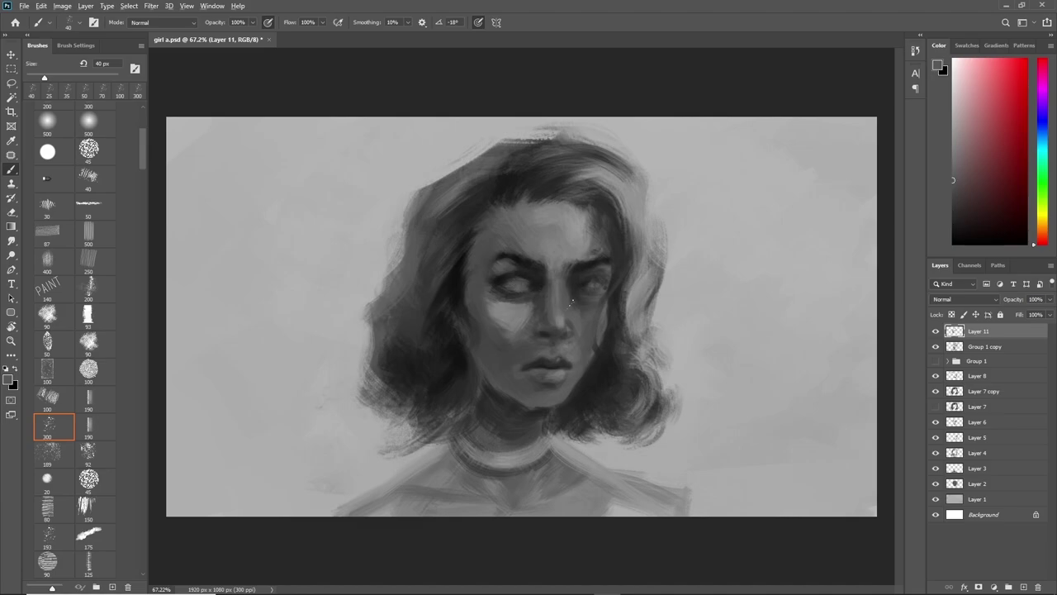
Zoom in and paint a near-black upper lid on the left eye, then lighten it and reset to black.
{"action": "scroll", "coordinate": [571, 302], "scroll_direction": "up", "scroll_amount": 3}
{"action": "left_click", "coordinate": [516, 246], "text": "alt"}
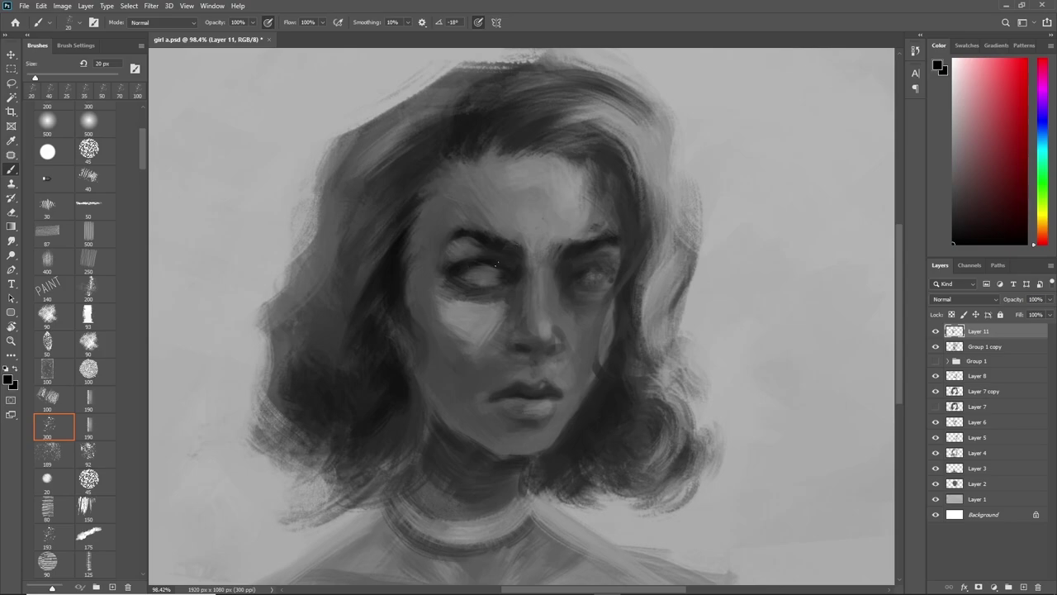
{"action": "left_click_drag", "start_coordinate": [477, 256], "coordinate": [459, 267]}
{"action": "left_click", "coordinate": [468, 288], "text": "alt"}
{"action": "left_click", "coordinate": [465, 269], "text": "alt"}
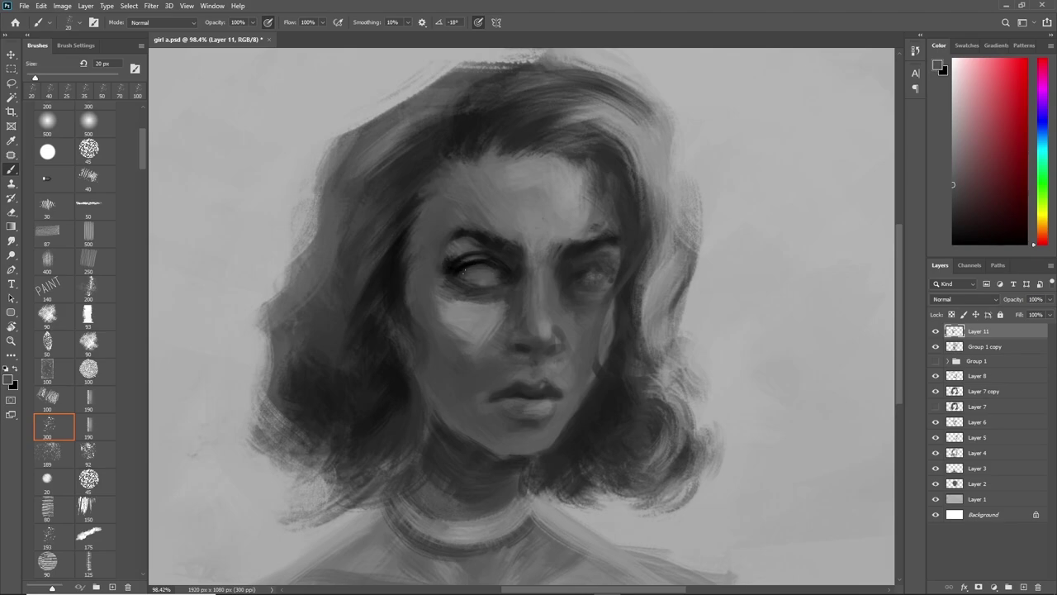
{"action": "left_click", "coordinate": [474, 282], "text": "alt"}
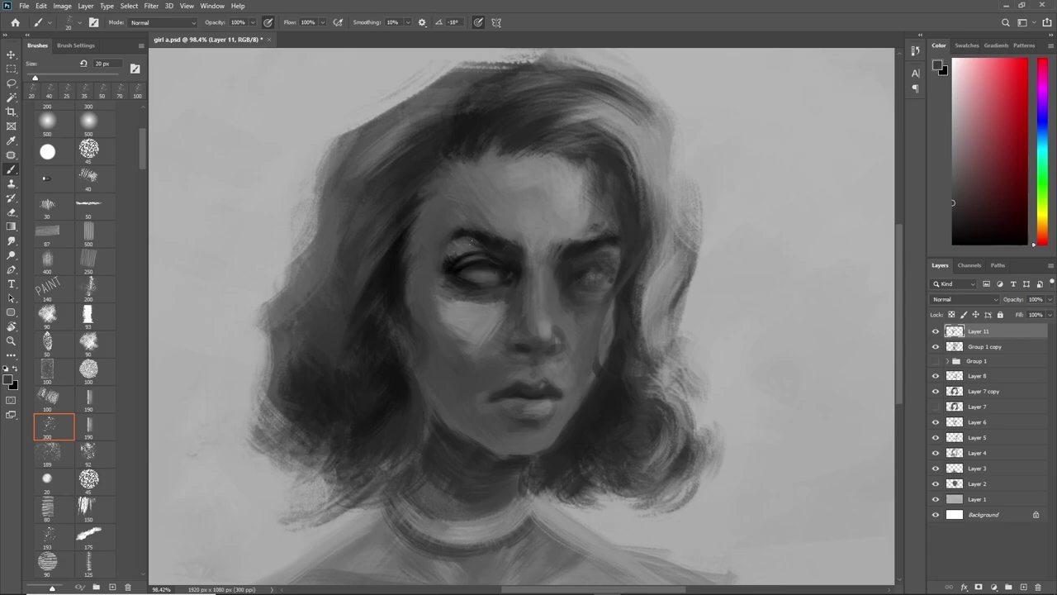
{"action": "left_click", "coordinate": [551, 303], "text": "alt"}
{"action": "left_click", "coordinate": [476, 288], "text": "alt"}
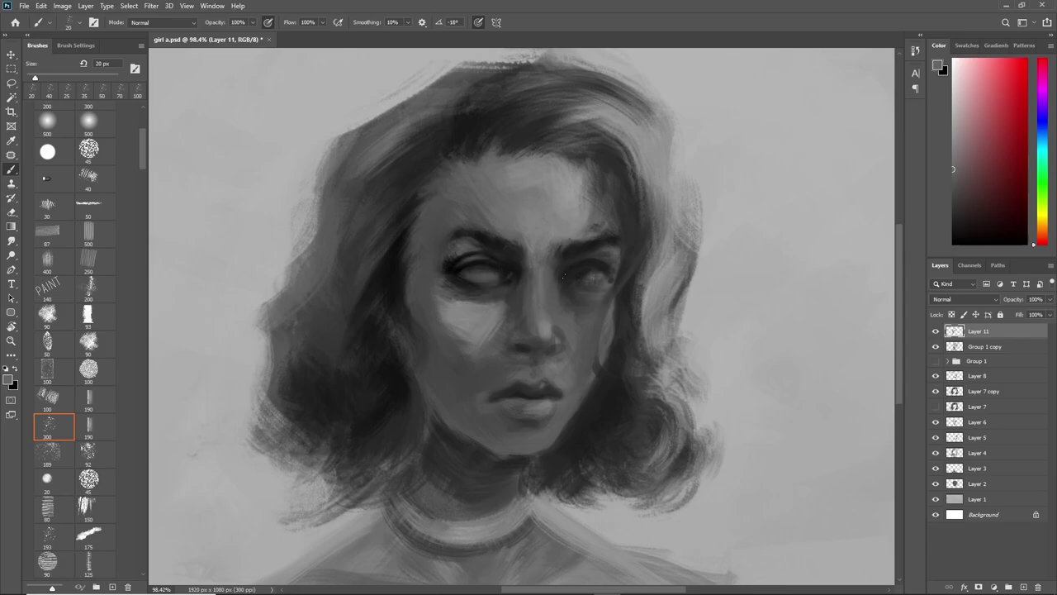
{"action": "key", "text": "x"}
Add a new empty layer and paint over the right eye with lighter tones to blank it.
{"action": "key", "text": "ctrl+shift+alt+n"}
{"action": "scroll", "coordinate": [568, 285], "scroll_direction": "down", "scroll_amount": 2}
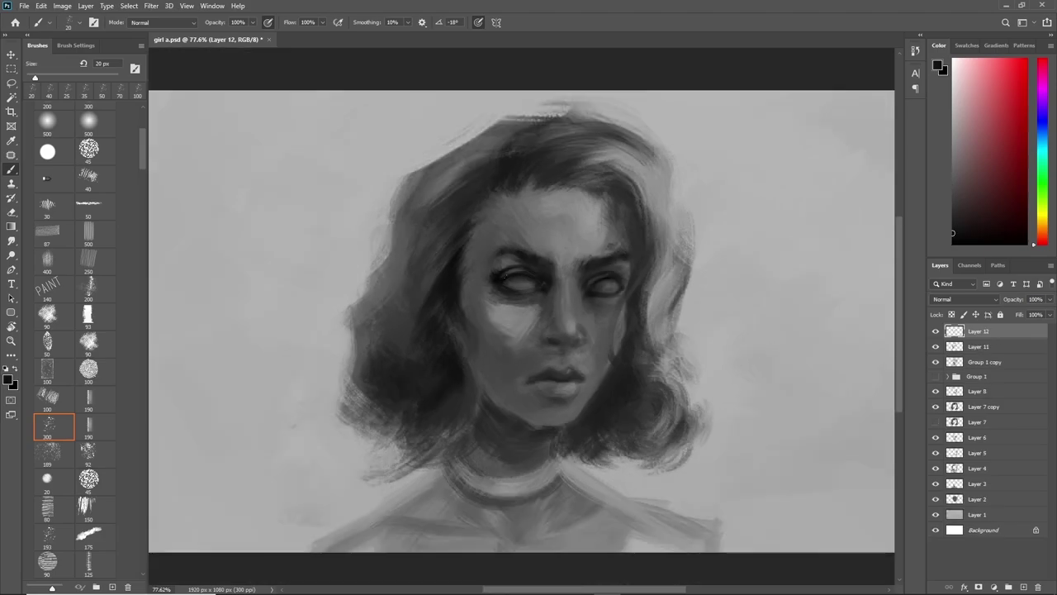
{"action": "left_click_drag", "start_coordinate": [616, 280], "coordinate": [623, 285]}
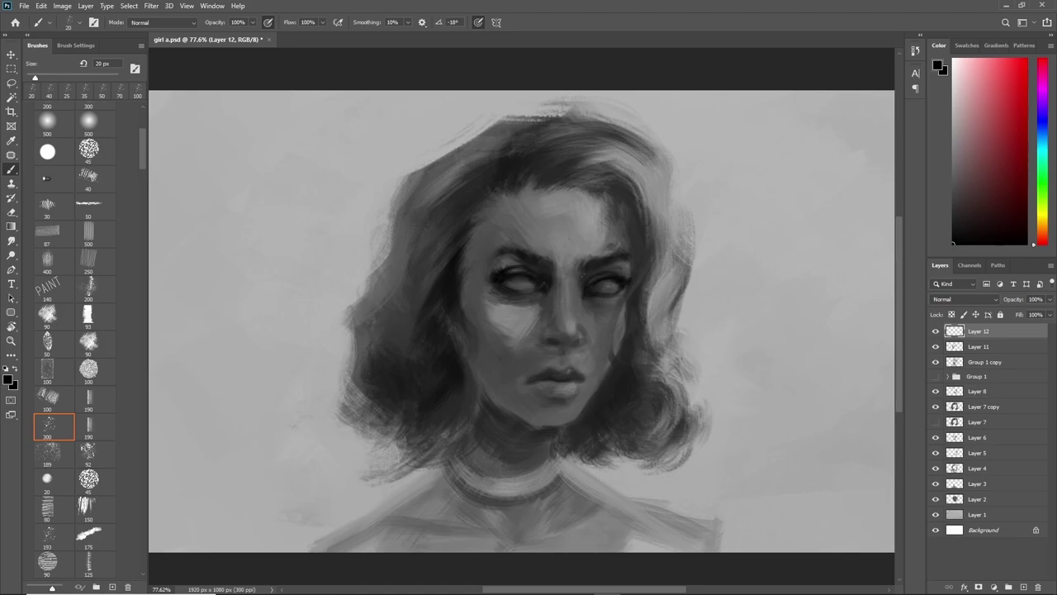
{"action": "left_click", "coordinate": [587, 269], "text": "alt"}
{"action": "left_click", "coordinate": [582, 282], "text": "alt"}
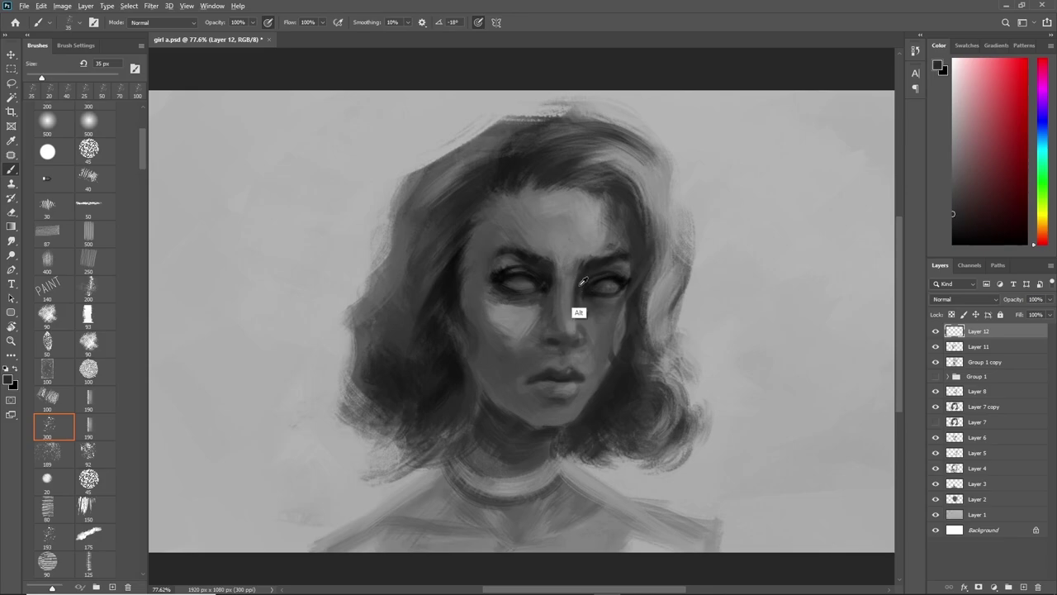
{"action": "left_click", "coordinate": [582, 282], "text": "alt"}
Paint dark hair strokes near the right temple.
{"action": "left_click", "coordinate": [568, 269], "text": "alt"}
{"action": "left_click", "coordinate": [612, 260], "text": "alt"}
{"action": "mouse_move", "coordinate": [619, 209]}
{"action": "left_mouse_down"}
{"action": "mouse_move", "coordinate": [599, 186]}
{"action": "mouse_move", "coordinate": [642, 231]}
{"action": "mouse_move", "coordinate": [612, 190]}
{"action": "mouse_move", "coordinate": [607, 247]}
{"action": "left_mouse_up"}
{"action": "key", "text": "bracketright"}
Paint lighter strokes on the right temple with a 50 px brush.
{"action": "left_click", "coordinate": [615, 214], "text": "alt"}
{"action": "left_click", "coordinate": [617, 229], "text": "alt"}
{"action": "left_click", "coordinate": [642, 241], "text": "alt"}
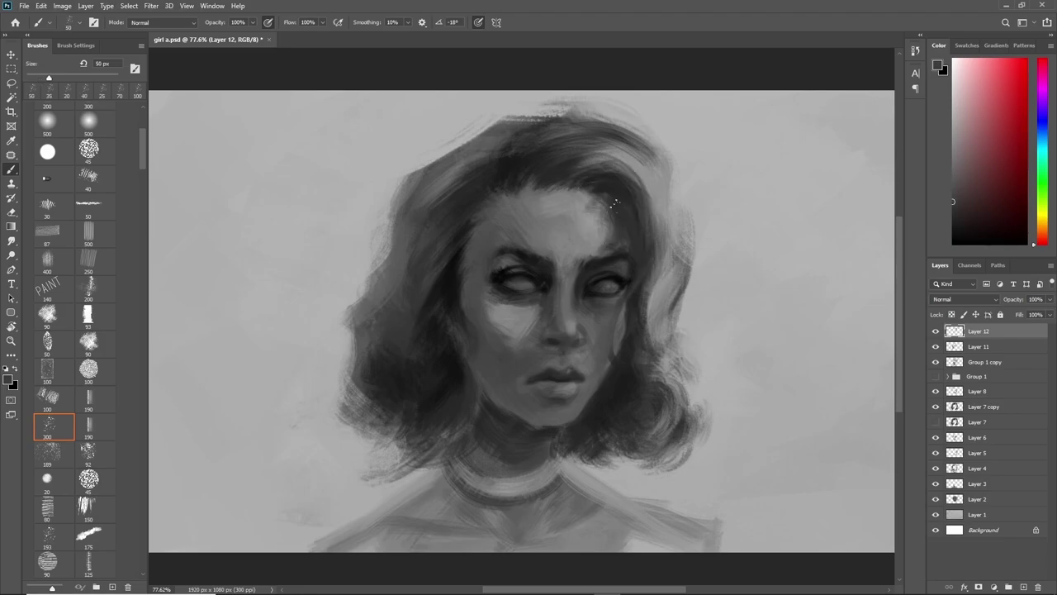
{"action": "left_click_drag", "start_coordinate": [607, 203], "coordinate": [582, 243]}
{"action": "left_click", "coordinate": [609, 222], "text": "alt"}
{"action": "left_click", "coordinate": [609, 222], "text": "alt"}
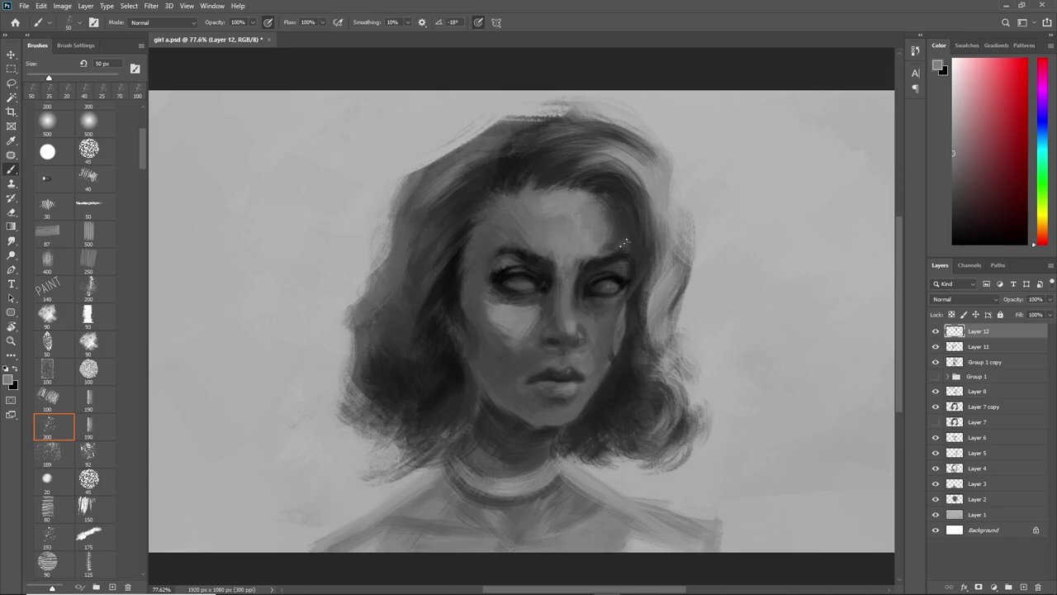
{"action": "left_click", "coordinate": [649, 277], "text": "alt"}
With a 40 px brush, shade the area below the left eye in darker and lighter strokes.
{"action": "left_click", "coordinate": [545, 310], "text": "alt"}
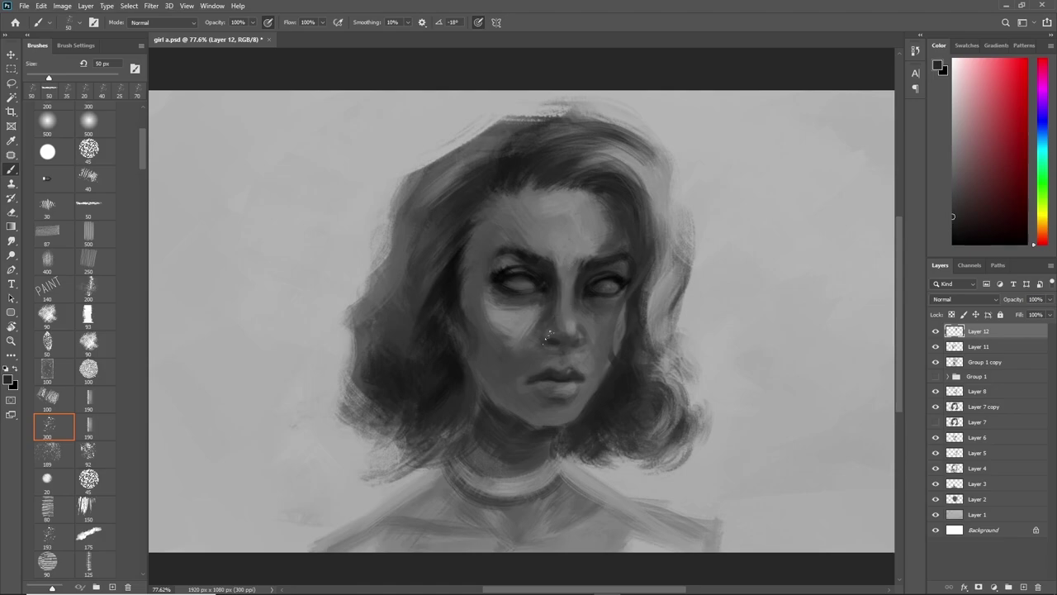
{"action": "key", "text": "bracketleft"}
{"action": "left_click", "coordinate": [545, 286], "text": "alt"}
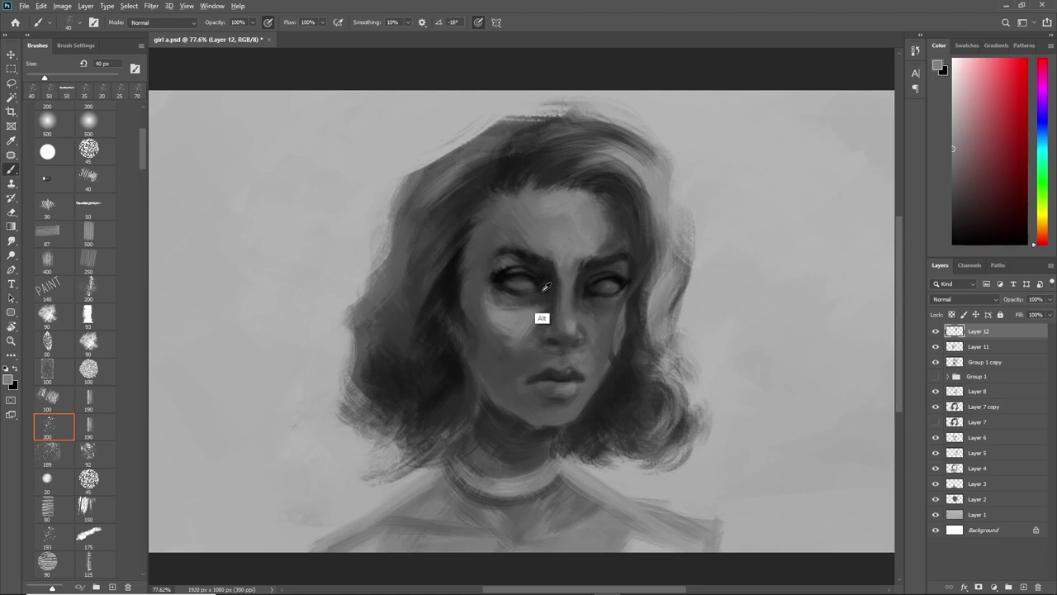
{"action": "mouse_move", "coordinate": [510, 296]}
{"action": "left_mouse_down"}
{"action": "mouse_move", "coordinate": [492, 308]}
{"action": "mouse_move", "coordinate": [524, 337]}
{"action": "left_mouse_up"}
{"action": "left_click", "coordinate": [512, 315], "text": "alt"}
{"action": "left_click", "coordinate": [493, 313], "text": "alt"}
Toggle between eraser and brush, sampling light and near-black tones around the face and nose.
{"action": "left_click", "coordinate": [533, 318], "text": "alt"}
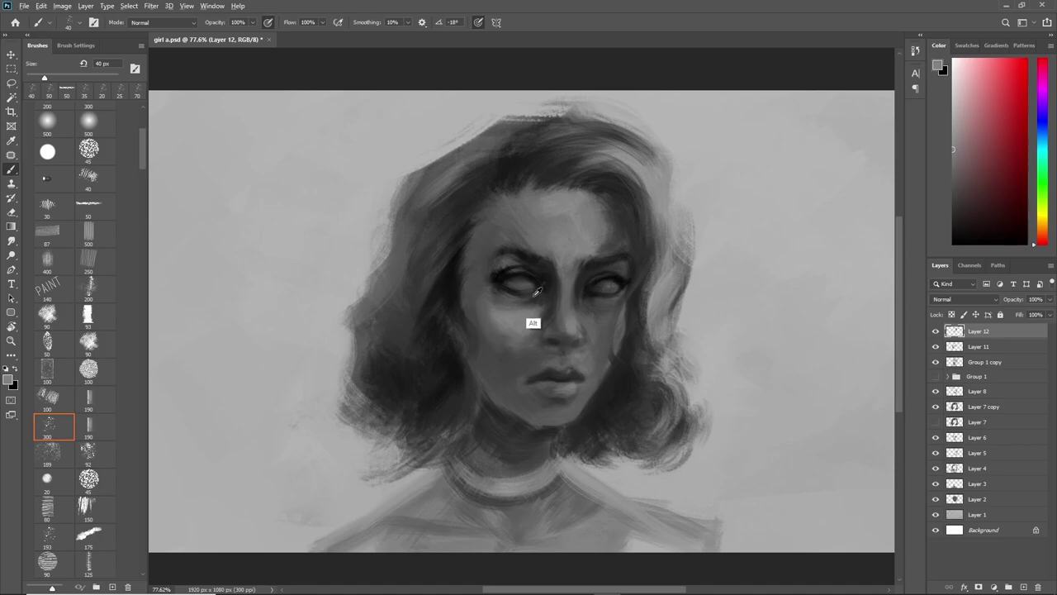
{"action": "key", "text": "e"}
{"action": "key", "text": "b"}
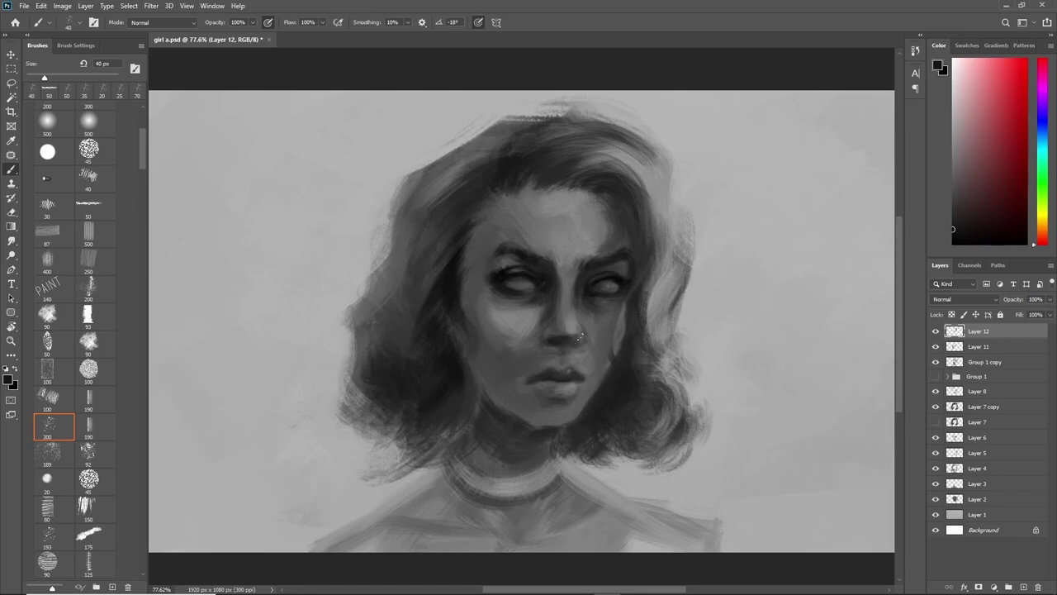
{"action": "left_click", "coordinate": [578, 341], "text": "alt"}
{"action": "left_click", "coordinate": [564, 366], "text": "alt"}
{"action": "left_click", "coordinate": [576, 262], "text": "alt"}
{"action": "left_click", "coordinate": [577, 264], "text": "alt"}
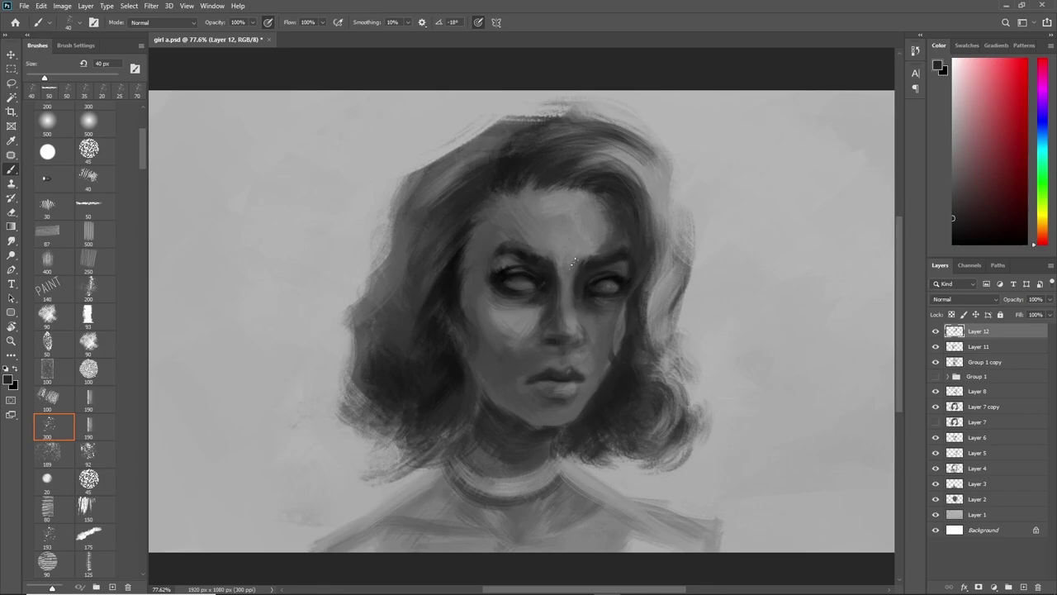
{"action": "left_click", "coordinate": [534, 262], "text": "alt"}
{"action": "left_click", "coordinate": [547, 378], "text": "alt"}
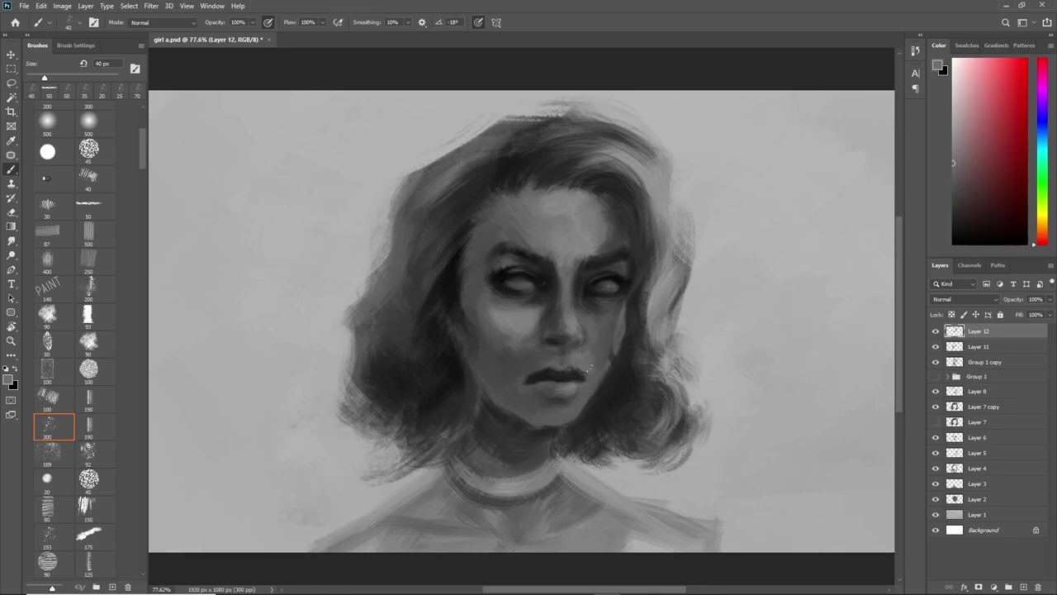
{"action": "scroll", "coordinate": [647, 406], "scroll_direction": "up", "scroll_amount": 2}
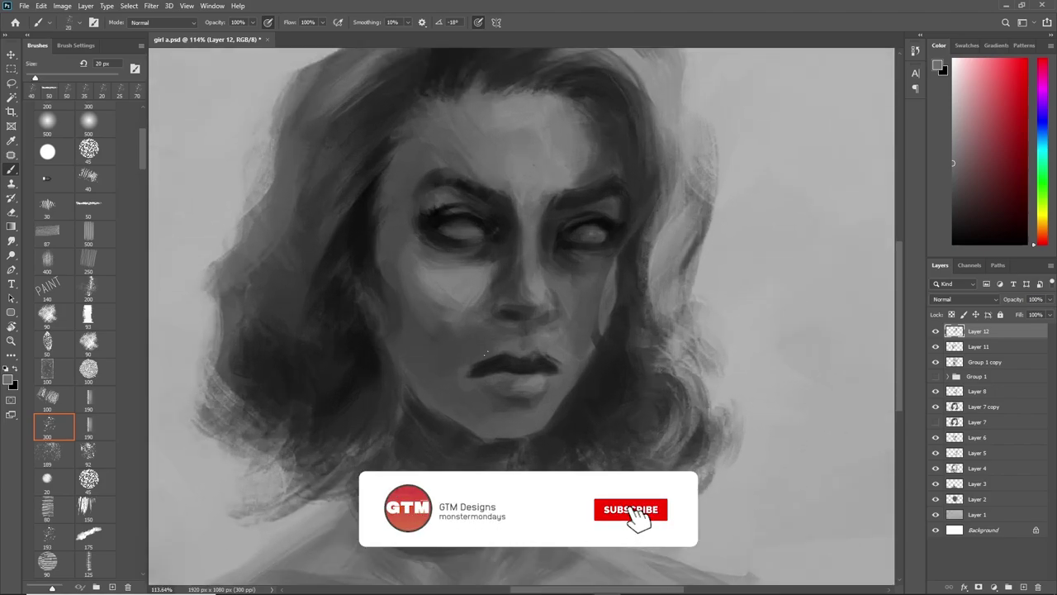
Shrink the brush to 20 px and sample darker and lighter tones near the lips.
{"action": "key", "text": "bracketleft"}
{"action": "key", "text": "bracketleft"}
{"action": "left_click", "coordinate": [479, 365], "text": "alt"}
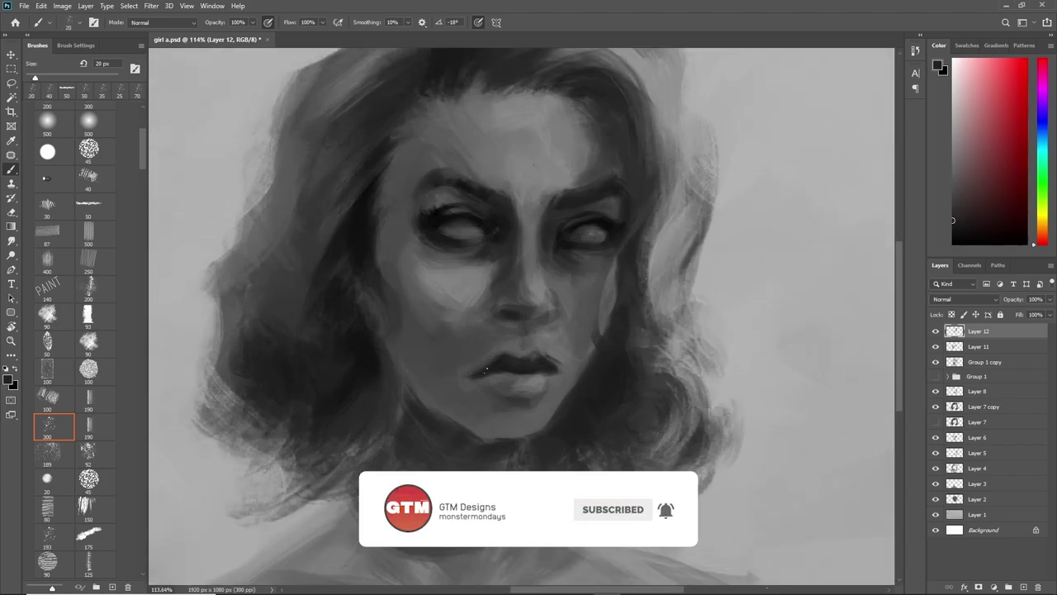
{"action": "left_click", "coordinate": [496, 368], "text": "alt"}
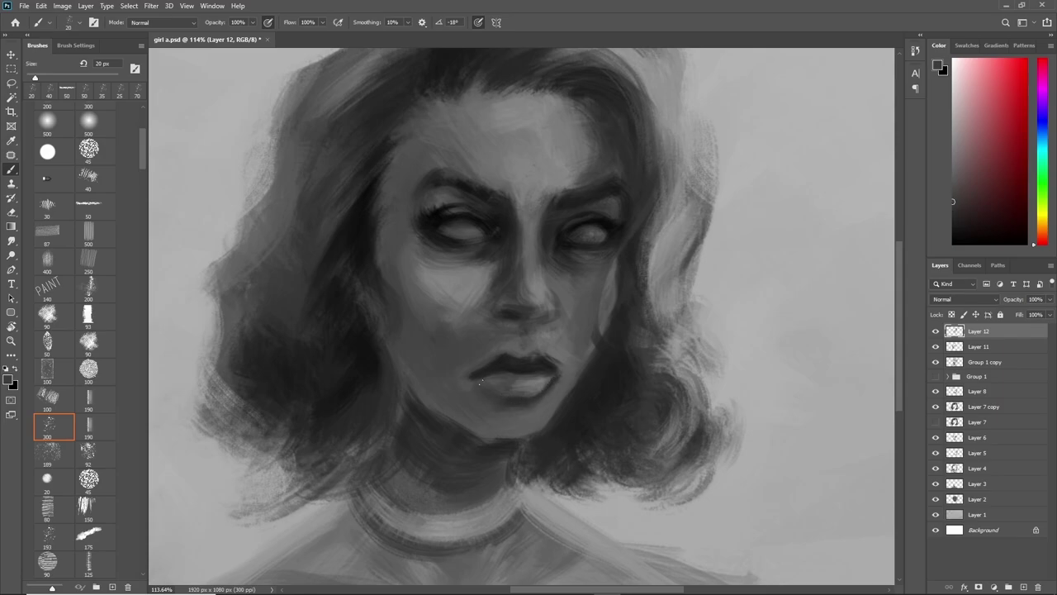
{"action": "left_click", "coordinate": [493, 398]}
{"action": "left_click", "coordinate": [467, 388], "text": "alt"}
On a new empty layer, paint a light grey highlight on the nose tip.
{"action": "scroll", "coordinate": [550, 298], "scroll_direction": "down", "scroll_amount": 1, "text": "alt"}
{"action": "key", "text": "ctrl+shift+alt+n"}
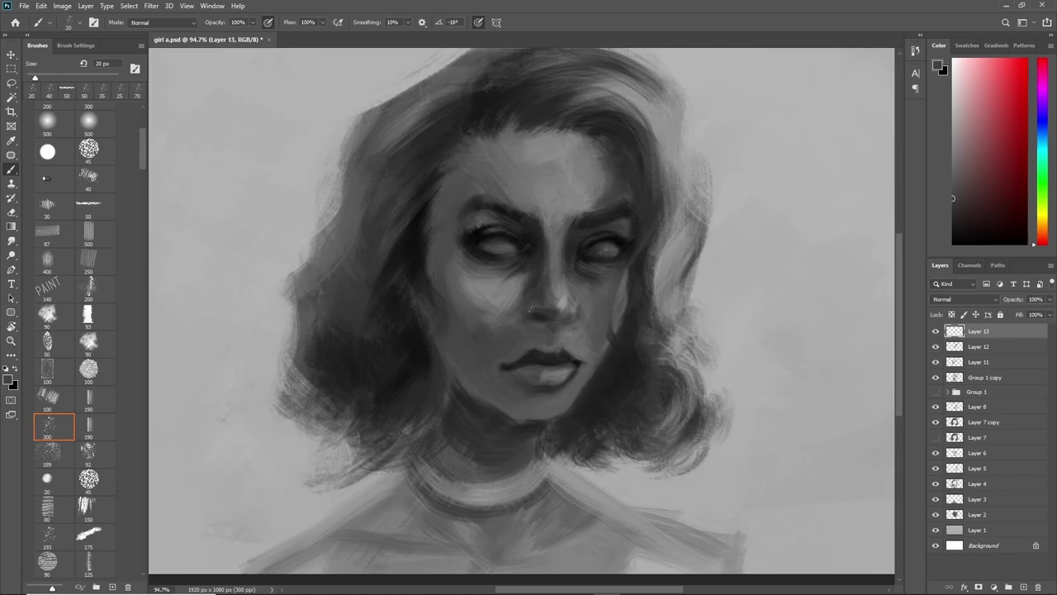
{"action": "left_click", "coordinate": [533, 305], "text": "alt"}
{"action": "left_click", "coordinate": [561, 316], "text": "alt"}
{"action": "left_click", "coordinate": [568, 315], "text": "alt"}
{"action": "left_click_drag", "start_coordinate": [565, 306], "coordinate": [560, 305]}
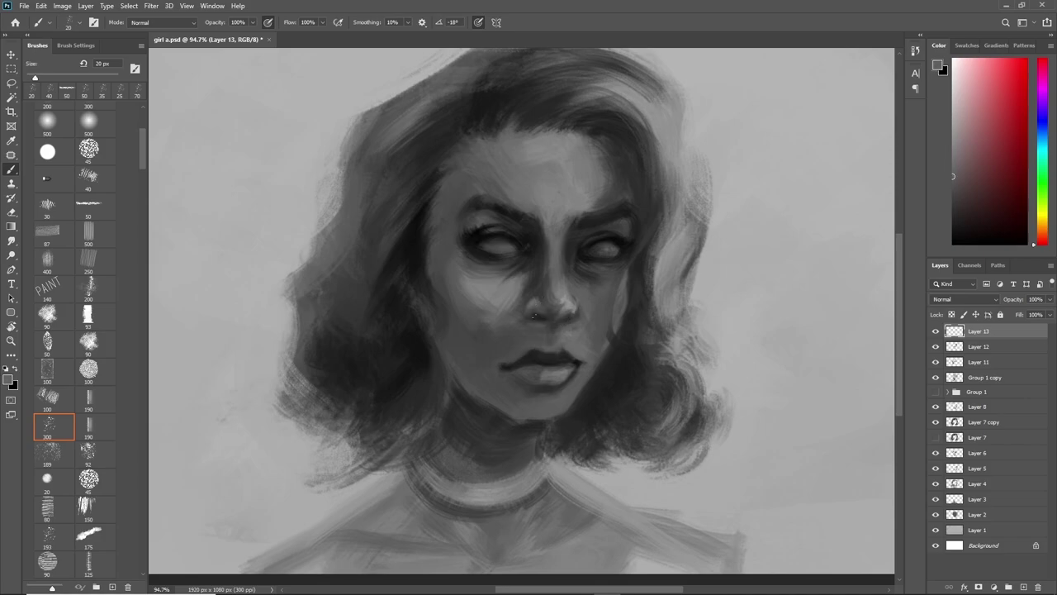
Darken the shading above the upper lip using a grey sampled from the eye area.
{"action": "left_click", "coordinate": [541, 343], "text": "alt"}
{"action": "left_click", "coordinate": [581, 302], "text": "alt"}
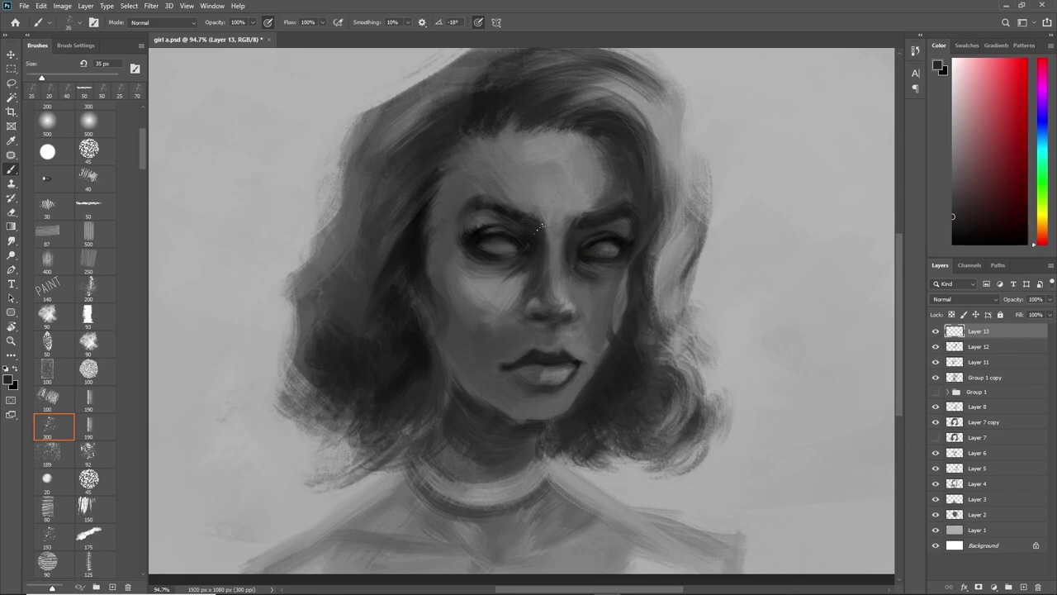
{"action": "left_click", "coordinate": [554, 239], "text": "alt"}
{"action": "left_click", "coordinate": [544, 314], "text": "alt"}
{"action": "left_click", "coordinate": [529, 334], "text": "alt"}
{"action": "left_click", "coordinate": [528, 294], "text": "alt"}
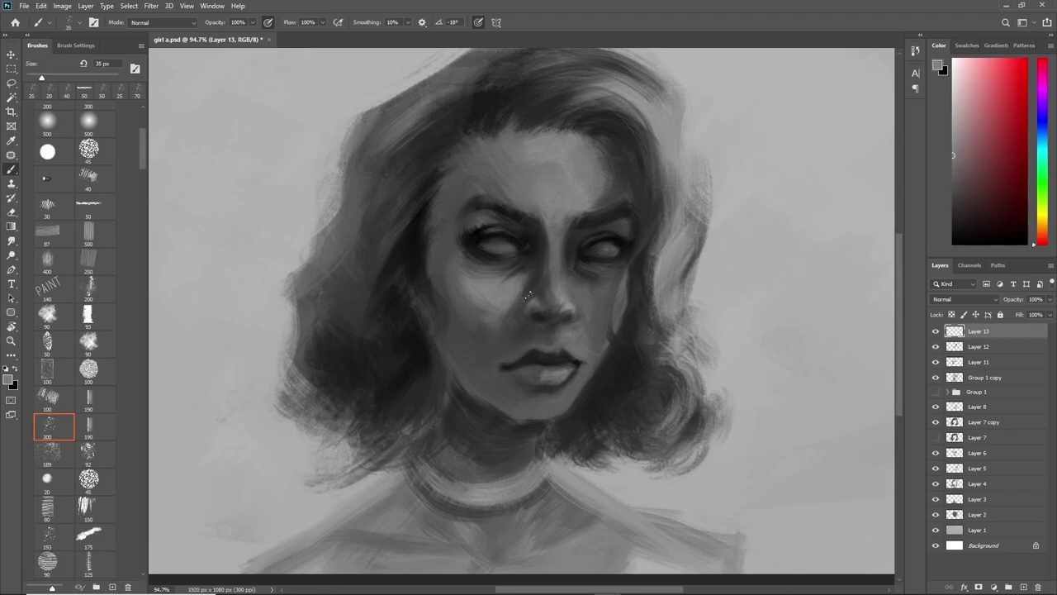
{"action": "left_click", "coordinate": [491, 261], "text": "alt"}
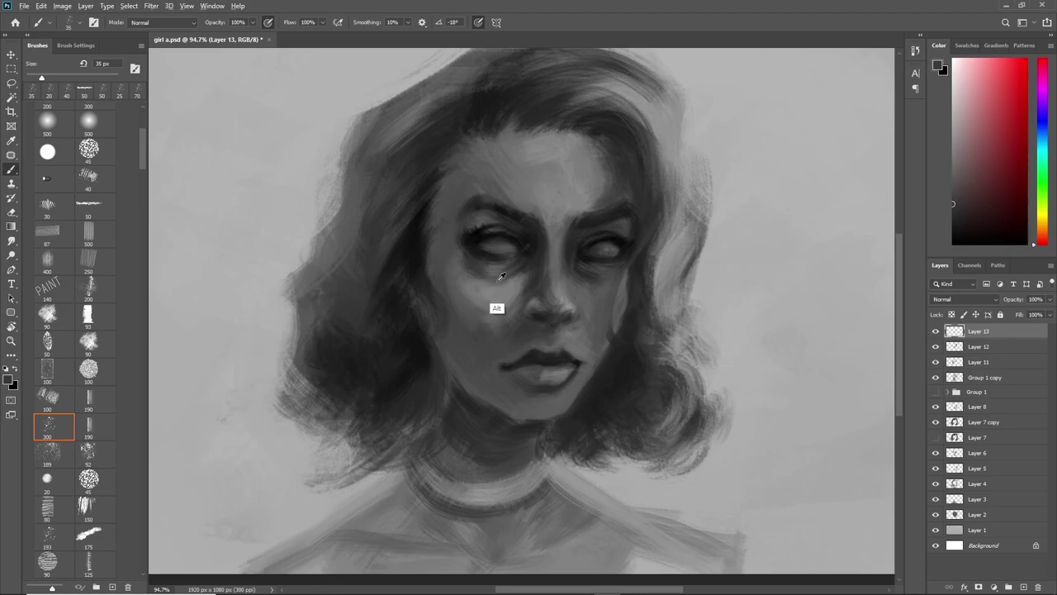
{"action": "left_click", "coordinate": [464, 264], "text": "alt"}
{"action": "left_click", "coordinate": [586, 264], "text": "alt"}
{"action": "left_click", "coordinate": [587, 271], "text": "alt"}
{"action": "left_click", "coordinate": [591, 254], "text": "alt"}
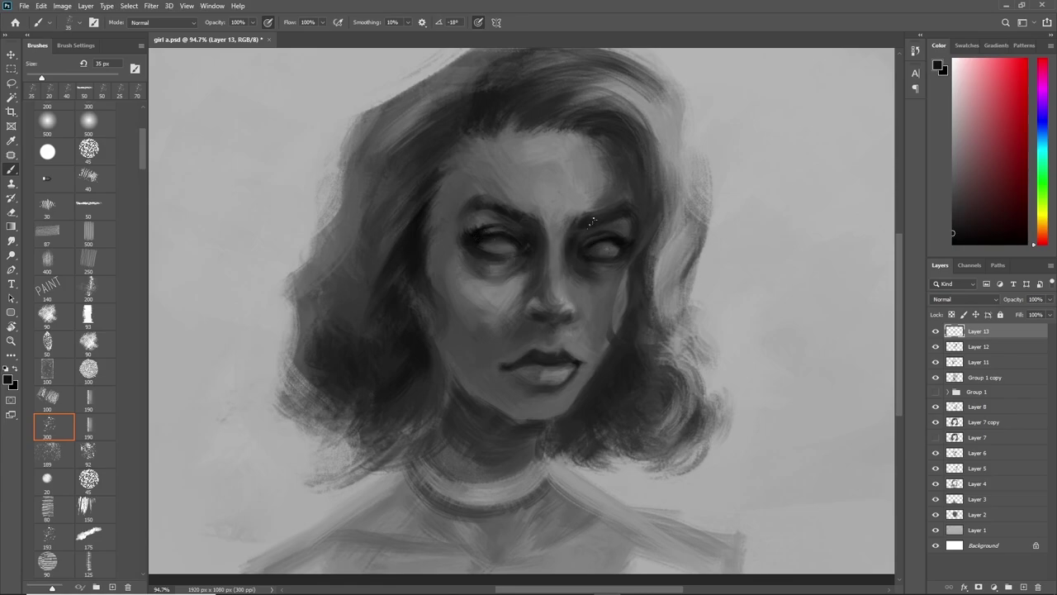
{"action": "left_click_drag", "start_coordinate": [529, 354], "coordinate": [535, 358]}
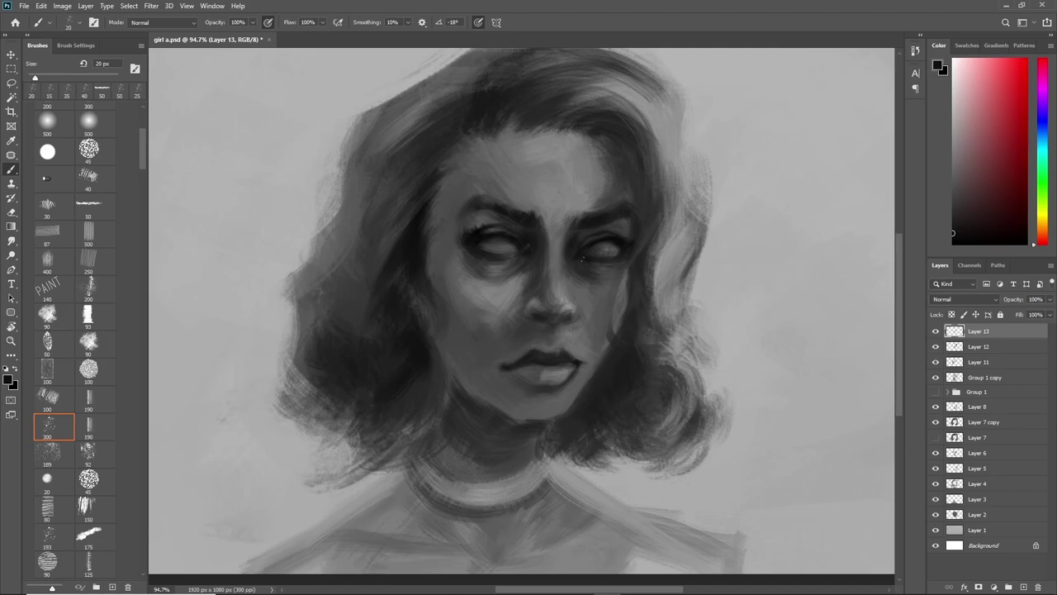
Zoom in on the nose and lips to sample the dark lip-line tone, then zoom out.
{"action": "left_click", "coordinate": [535, 375], "text": "alt"}
{"action": "scroll", "coordinate": [595, 393], "scroll_direction": "up", "scroll_amount": 5}
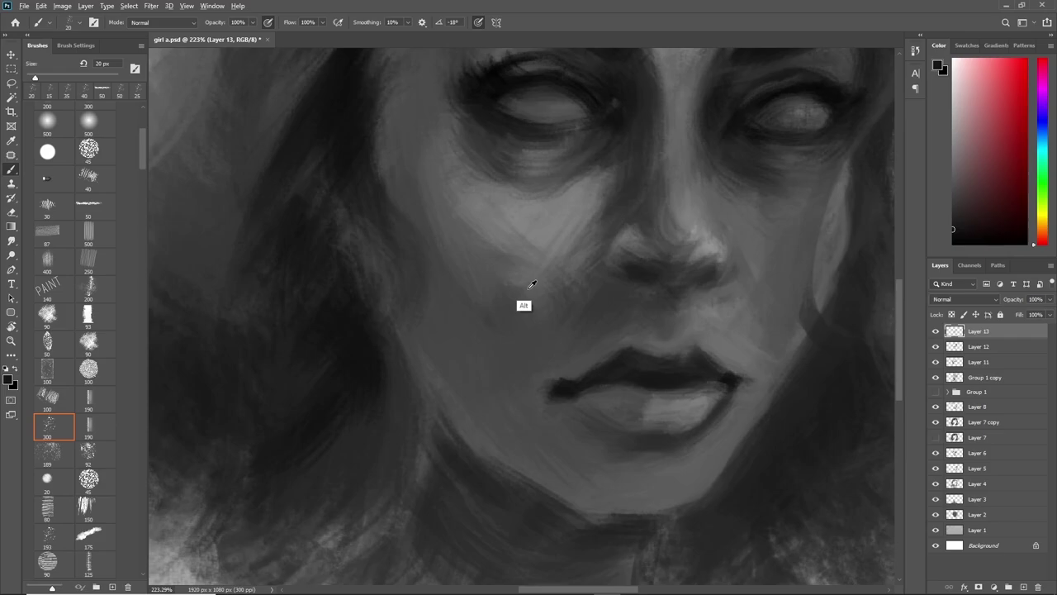
{"action": "key", "text": "bracketleft"}
{"action": "key", "text": "bracketleft"}
{"action": "key", "text": "bracketleft"}
{"action": "left_click", "coordinate": [580, 369], "text": "alt"}
{"action": "left_click", "coordinate": [550, 382], "text": "alt"}
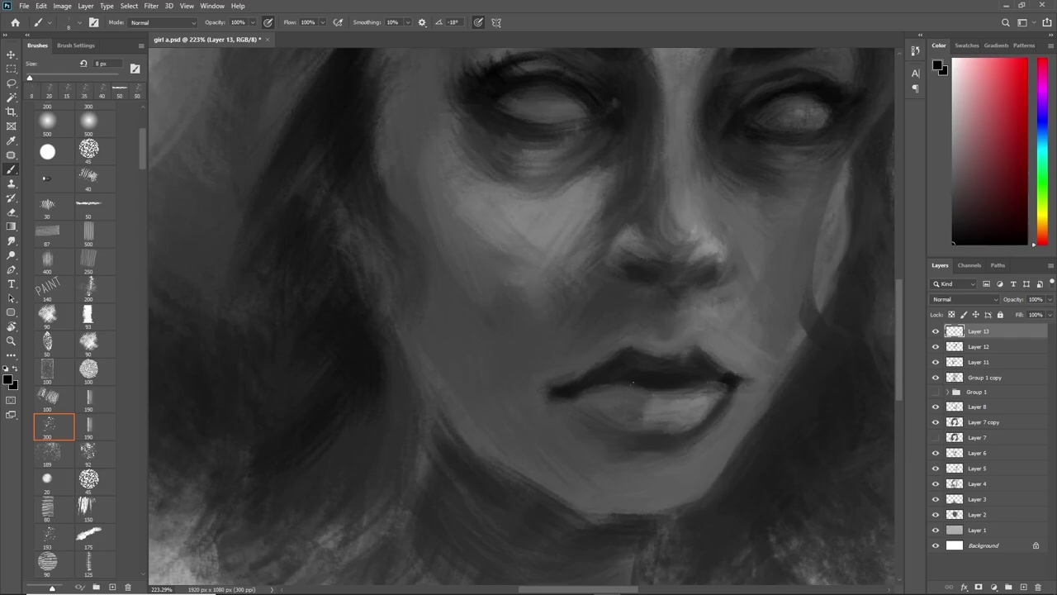
{"action": "scroll", "coordinate": [672, 385], "scroll_direction": "down", "scroll_amount": 5}
{"action": "scroll", "coordinate": [496, 330], "scroll_direction": "down", "scroll_amount": 2}
With a smaller black brush, paint dark wavy lines down the neck and across the collar.
{"action": "key", "text": "bracketright"}
{"action": "key", "text": "bracketright"}
{"action": "key", "text": "bracketright"}
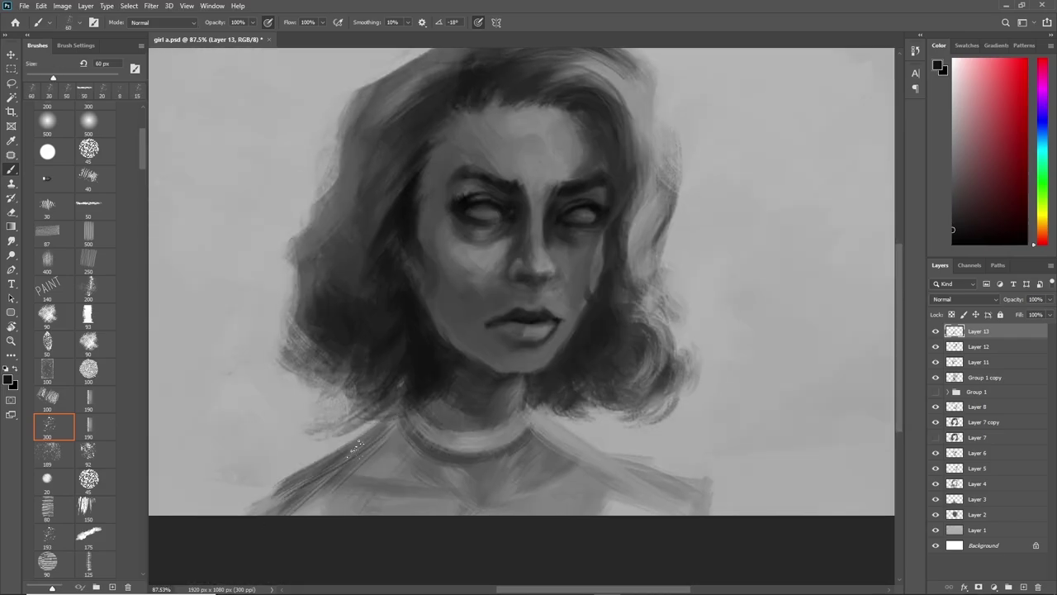
{"action": "left_click", "coordinate": [333, 479], "text": "alt"}
{"action": "key", "text": "bracketleft"}
{"action": "key", "text": "bracketleft"}
{"action": "key", "text": "bracketleft"}
{"action": "left_click_drag", "start_coordinate": [416, 438], "coordinate": [435, 514]}
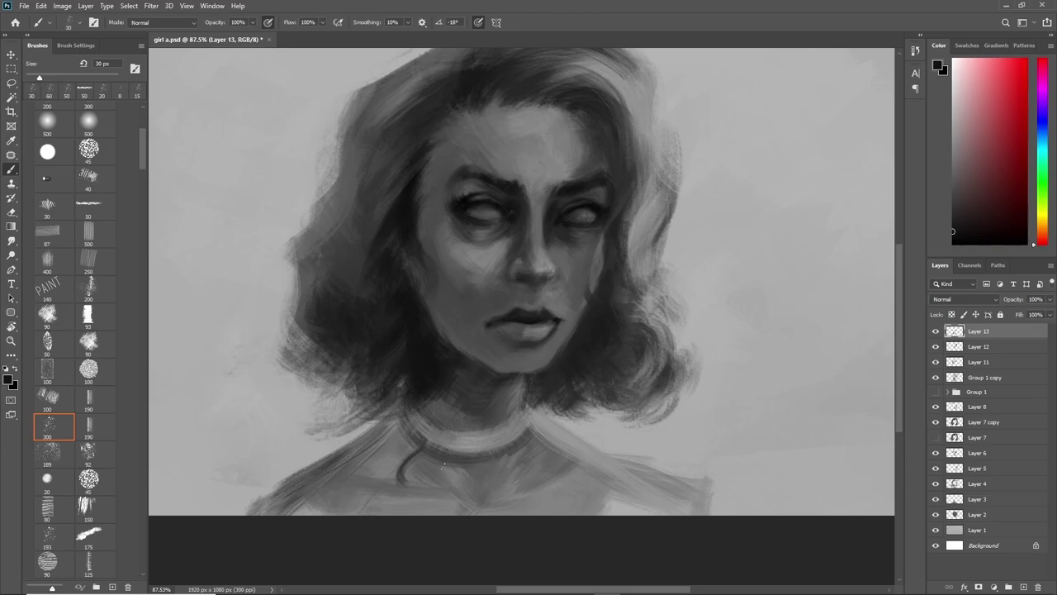
{"action": "mouse_move", "coordinate": [499, 442]}
{"action": "left_mouse_down"}
{"action": "mouse_move", "coordinate": [537, 512]}
{"action": "mouse_move", "coordinate": [545, 505]}
{"action": "left_mouse_up"}
{"action": "left_click_drag", "start_coordinate": [388, 438], "coordinate": [409, 512]}
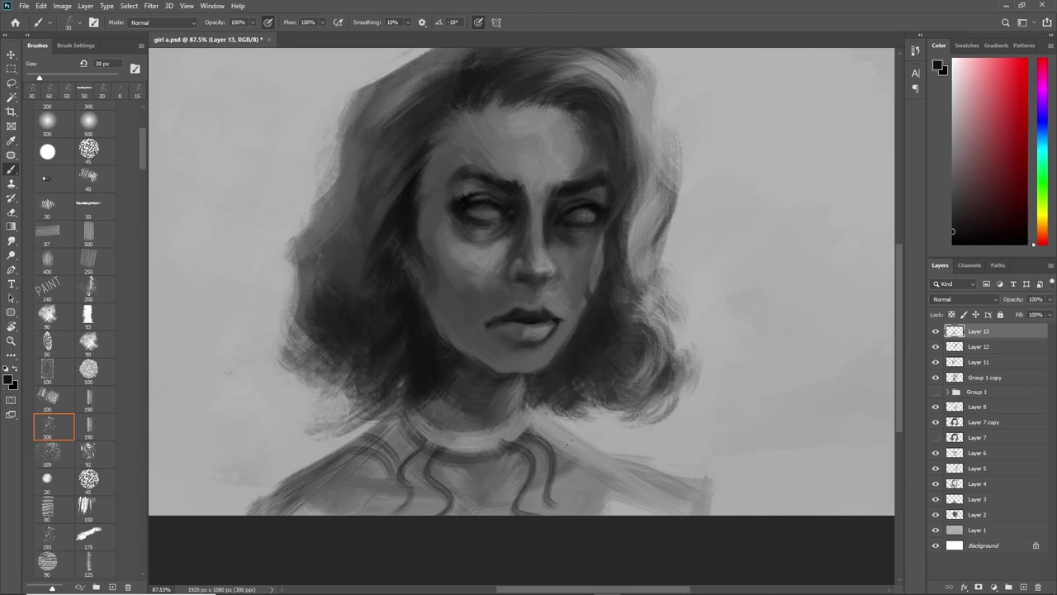
{"action": "left_click_drag", "start_coordinate": [553, 441], "coordinate": [570, 494]}
{"action": "left_click_drag", "start_coordinate": [396, 463], "coordinate": [325, 484]}
Extend the dark wavy pattern across the lower collar, throat and neckline.
{"action": "left_click_drag", "start_coordinate": [547, 474], "coordinate": [645, 491]}
{"action": "left_click_drag", "start_coordinate": [332, 491], "coordinate": [264, 514]}
{"action": "left_click_drag", "start_coordinate": [651, 488], "coordinate": [614, 514]}
{"action": "left_click_drag", "start_coordinate": [444, 451], "coordinate": [507, 461]}
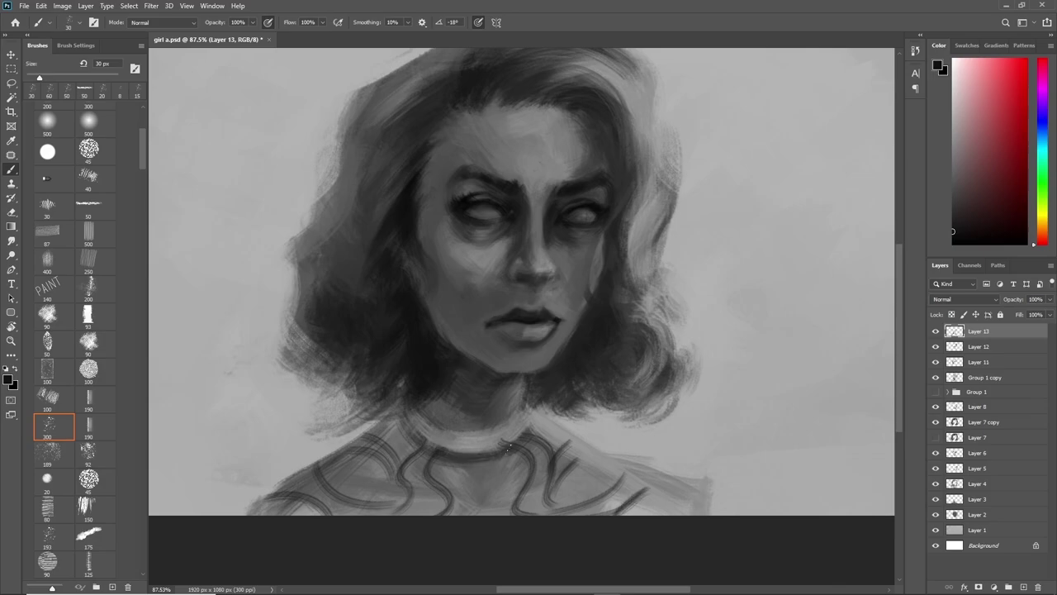
{"action": "left_click_drag", "start_coordinate": [395, 418], "coordinate": [415, 443]}
{"action": "left_click_drag", "start_coordinate": [523, 413], "coordinate": [540, 431]}
{"action": "mouse_move", "coordinate": [418, 405]}
{"action": "left_mouse_down"}
{"action": "mouse_move", "coordinate": [489, 431]}
{"action": "mouse_move", "coordinate": [546, 489]}
{"action": "left_mouse_up"}
Add light grey highlight strokes over the collar and neckline, sampling greys from the canvas.
{"action": "left_click", "coordinate": [495, 437], "text": "alt"}
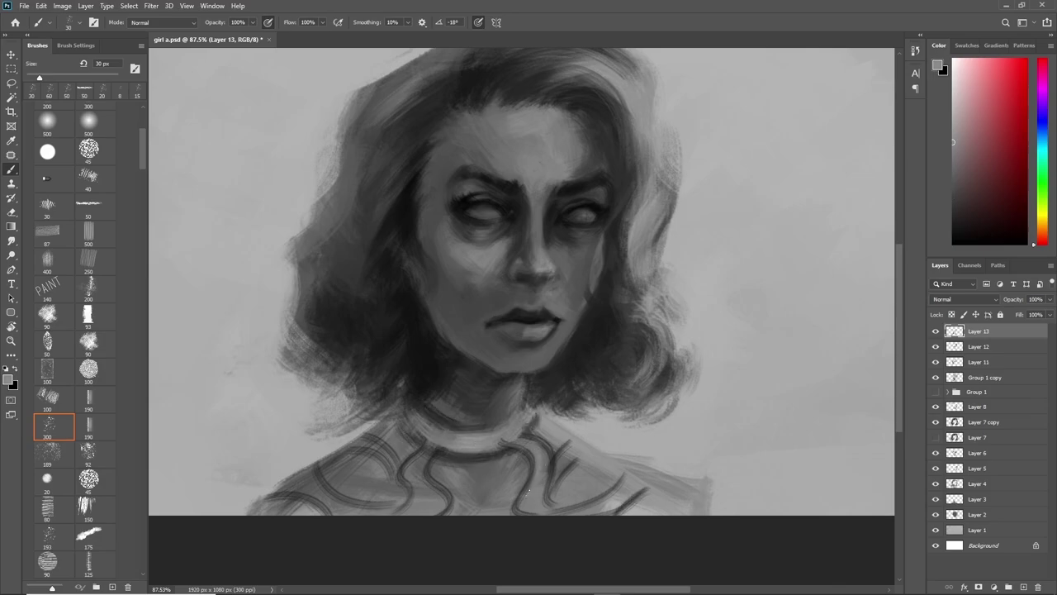
{"action": "left_click_drag", "start_coordinate": [627, 489], "coordinate": [592, 505]}
{"action": "left_click", "coordinate": [591, 502], "text": "alt"}
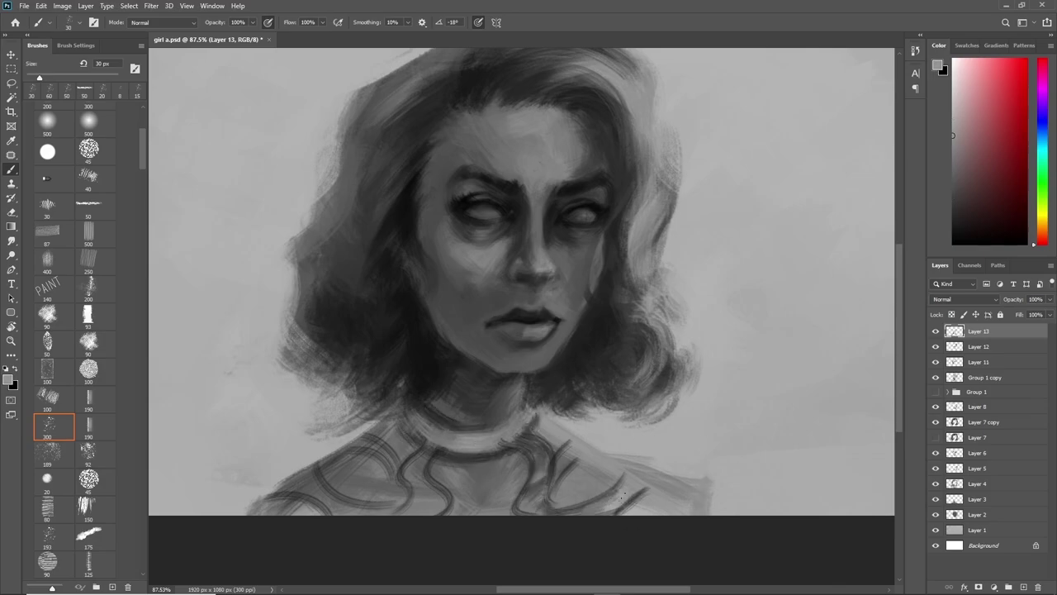
{"action": "left_click_drag", "start_coordinate": [551, 459], "coordinate": [579, 467]}
{"action": "mouse_move", "coordinate": [520, 421]}
{"action": "left_mouse_down"}
{"action": "mouse_move", "coordinate": [492, 446]}
{"action": "mouse_move", "coordinate": [459, 436]}
{"action": "mouse_move", "coordinate": [529, 403]}
{"action": "mouse_move", "coordinate": [512, 423]}
{"action": "mouse_move", "coordinate": [426, 413]}
{"action": "mouse_move", "coordinate": [392, 445]}
{"action": "mouse_move", "coordinate": [466, 478]}
{"action": "left_mouse_up"}
{"action": "left_click", "coordinate": [477, 454], "text": "alt"}
{"action": "left_click", "coordinate": [444, 435], "text": "alt"}
{"action": "mouse_move", "coordinate": [413, 500]}
{"action": "left_mouse_down"}
{"action": "mouse_move", "coordinate": [289, 481]}
{"action": "mouse_move", "coordinate": [409, 446]}
{"action": "left_mouse_up"}
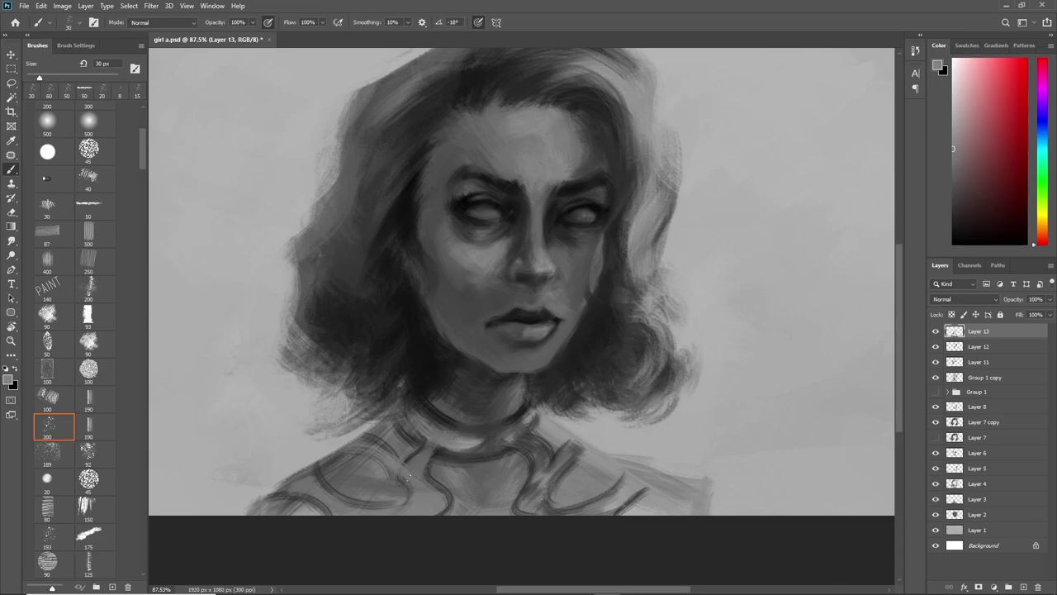
Paint dark spiky strokes along both shoulder edges, undoing one stray stroke.
{"action": "scroll", "coordinate": [504, 462], "scroll_direction": "down", "scroll_amount": 3}
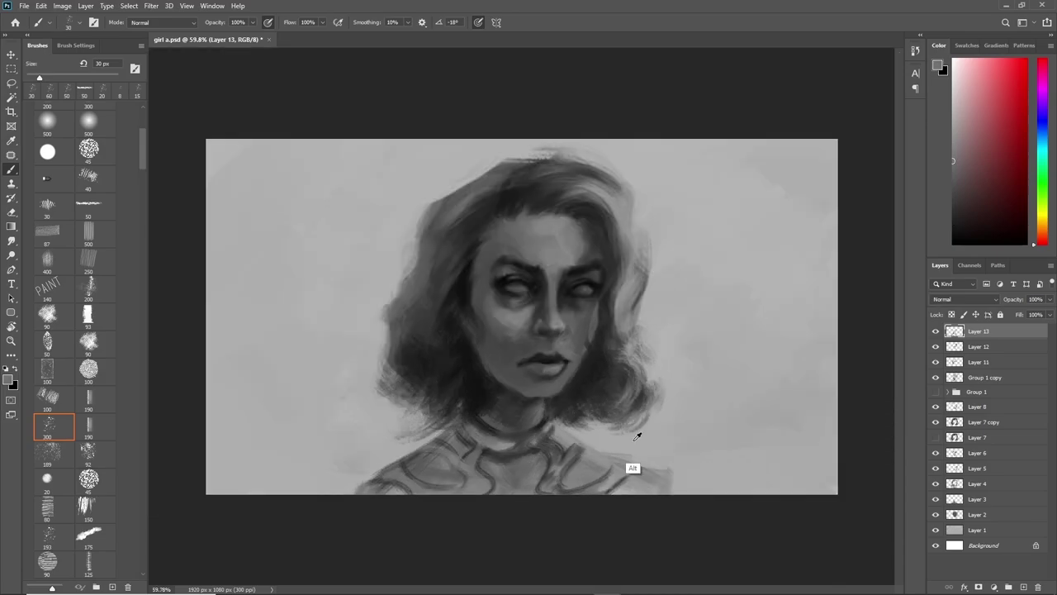
{"action": "left_click", "coordinate": [634, 446], "text": "alt"}
{"action": "left_click_drag", "start_coordinate": [609, 457], "coordinate": [666, 492]}
{"action": "mouse_move", "coordinate": [383, 468]}
{"action": "left_mouse_down"}
{"action": "mouse_move", "coordinate": [339, 494]}
{"action": "mouse_move", "coordinate": [403, 480]}
{"action": "left_mouse_up"}
{"action": "left_click_drag", "start_coordinate": [304, 494], "coordinate": [354, 446]}
{"action": "left_click_drag", "start_coordinate": [653, 450], "coordinate": [706, 478]}
{"action": "key", "text": "ctrl+z"}
{"action": "mouse_move", "coordinate": [649, 494]}
{"action": "left_mouse_down"}
{"action": "mouse_move", "coordinate": [715, 464]}
{"action": "mouse_move", "coordinate": [691, 467]}
{"action": "left_mouse_up"}
Paint dark curly hair ends over the left and right shoulders.
{"action": "mouse_move", "coordinate": [364, 466]}
{"action": "left_mouse_down"}
{"action": "mouse_move", "coordinate": [335, 485]}
{"action": "mouse_move", "coordinate": [350, 447]}
{"action": "mouse_move", "coordinate": [295, 490]}
{"action": "left_mouse_up"}
{"action": "left_click_drag", "start_coordinate": [670, 475], "coordinate": [696, 446]}
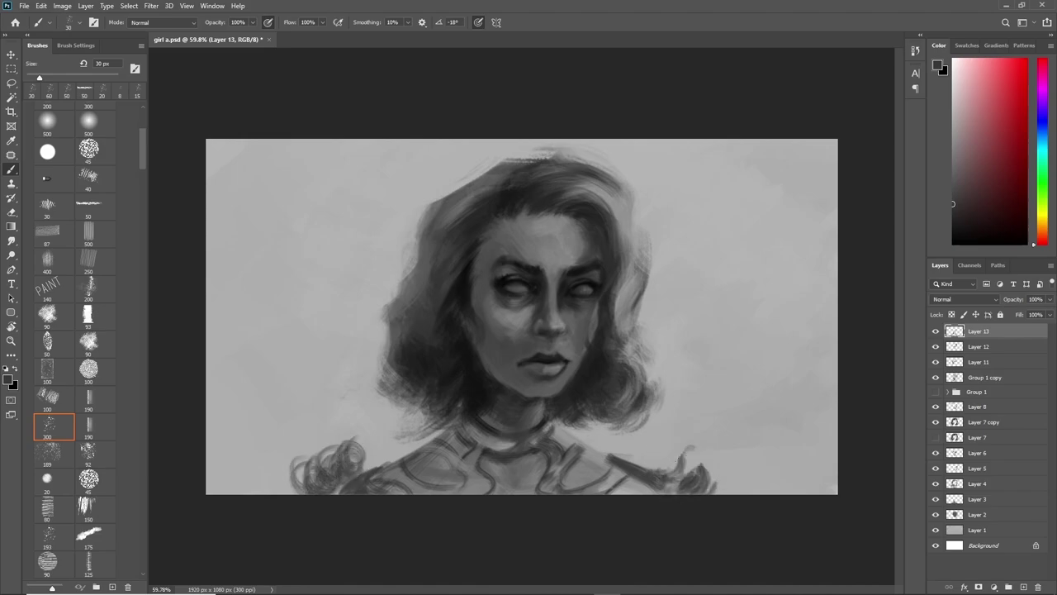
{"action": "left_click_drag", "start_coordinate": [698, 492], "coordinate": [721, 452]}
{"action": "left_click_drag", "start_coordinate": [677, 482], "coordinate": [736, 476]}
{"action": "left_click_drag", "start_coordinate": [646, 474], "coordinate": [697, 459]}
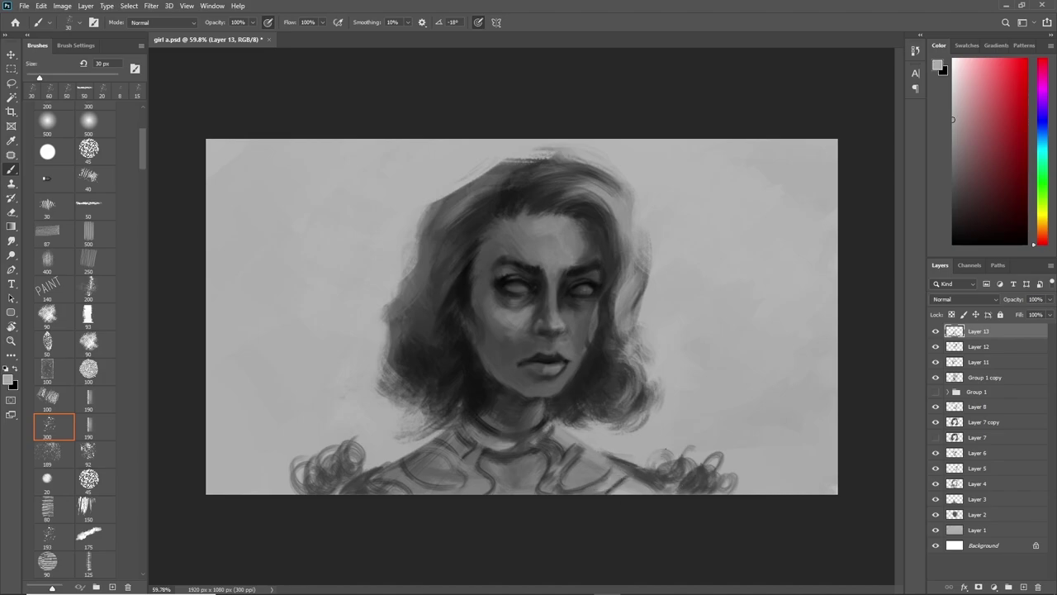
Highlight the shoulder curls with light grey and sample new greys from the painting.
{"action": "left_click_drag", "start_coordinate": [643, 467], "coordinate": [693, 447]}
{"action": "left_click_drag", "start_coordinate": [335, 455], "coordinate": [355, 434]}
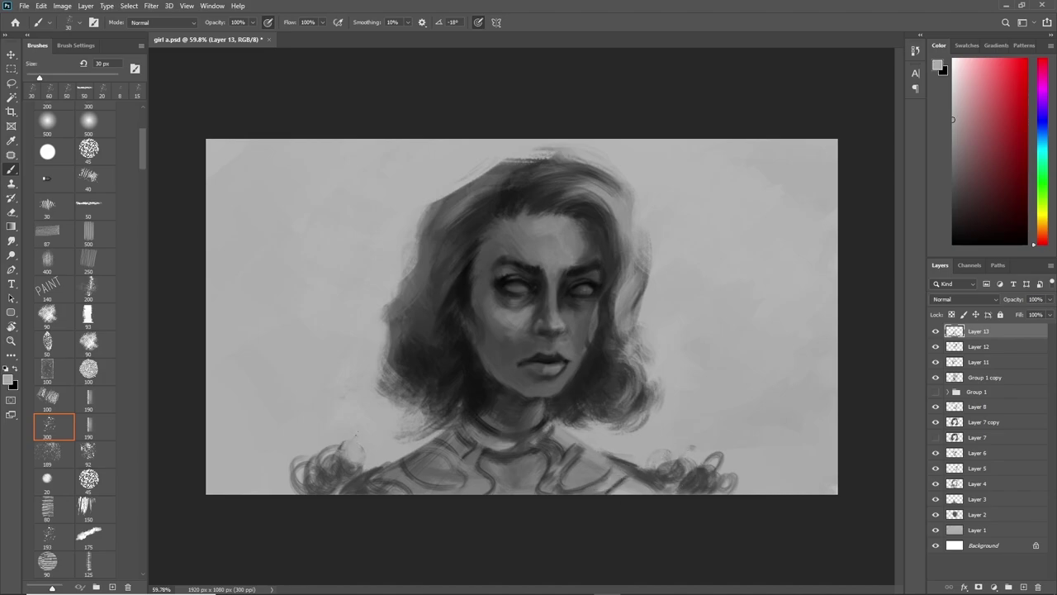
{"action": "left_click", "coordinate": [518, 451], "text": "alt"}
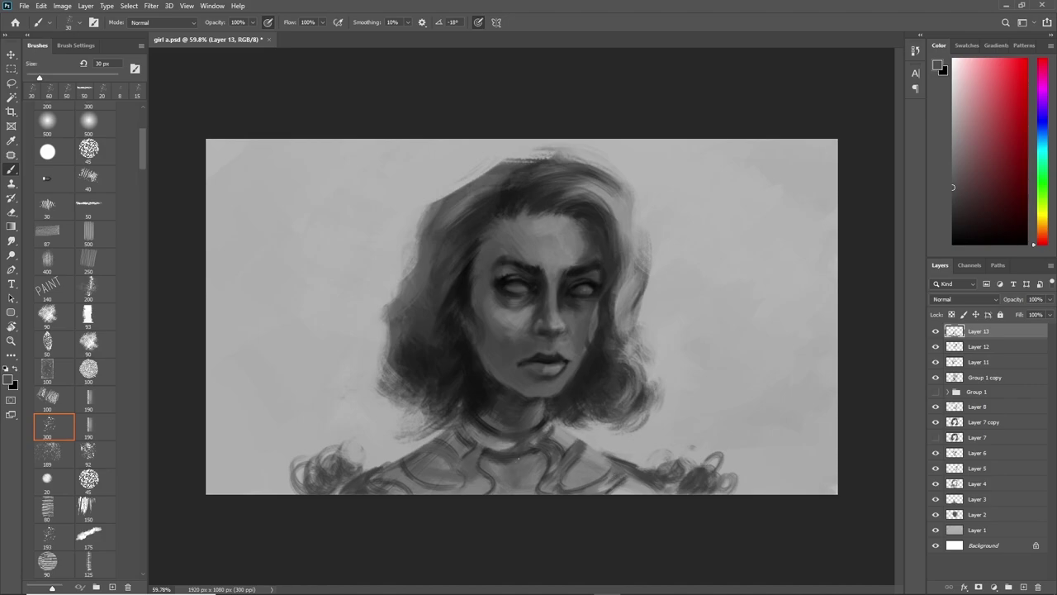
{"action": "left_click", "coordinate": [532, 431], "text": "alt"}
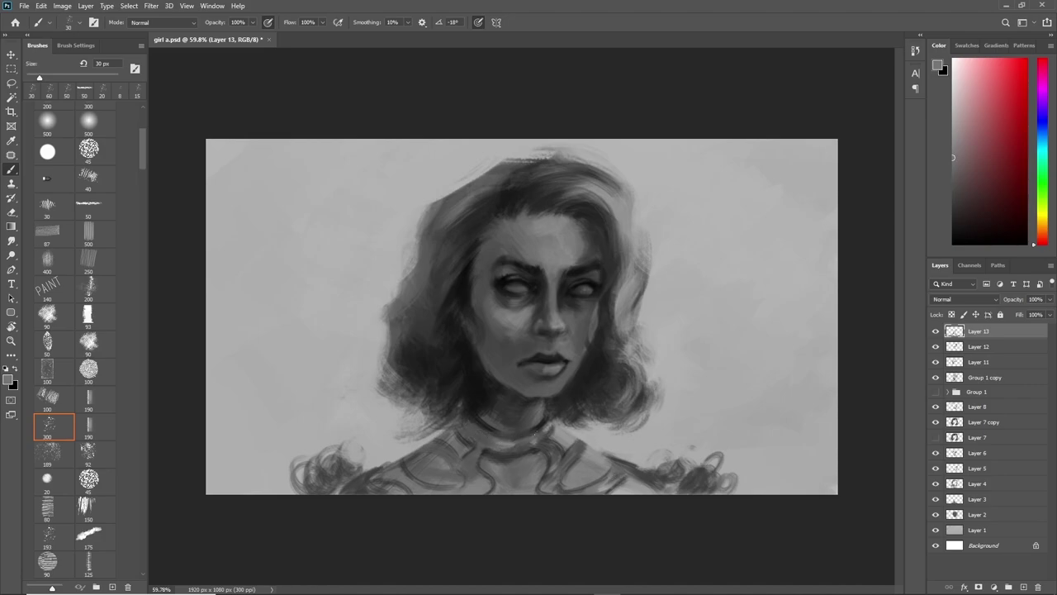
Add a new empty layer above Layer 13.
{"action": "scroll", "coordinate": [522, 316], "scroll_direction": "down", "scroll_amount": 5}
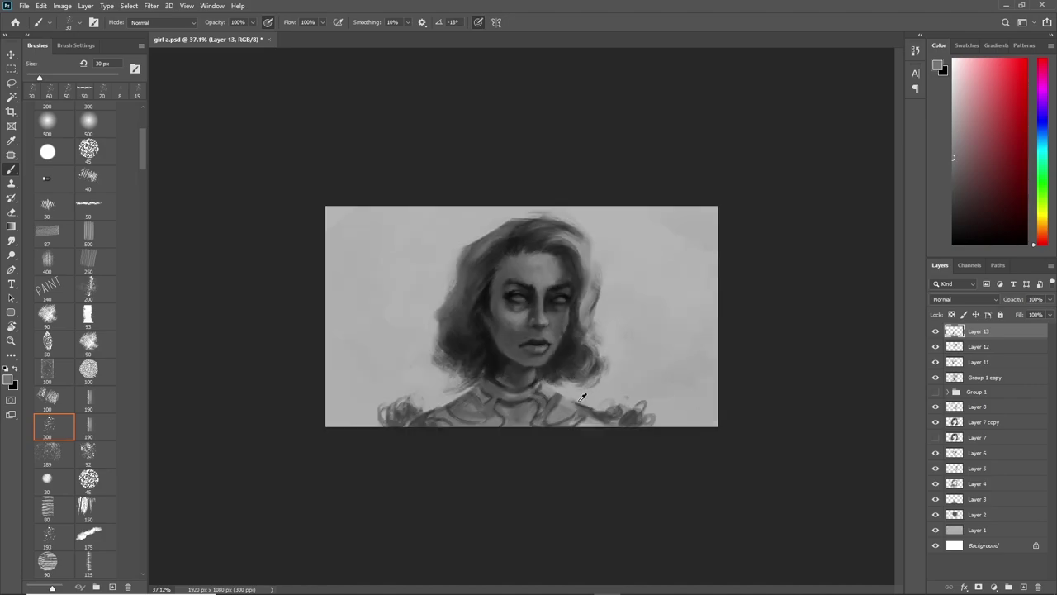
{"action": "scroll", "coordinate": [938, 337], "scroll_direction": "up", "scroll_amount": 2}
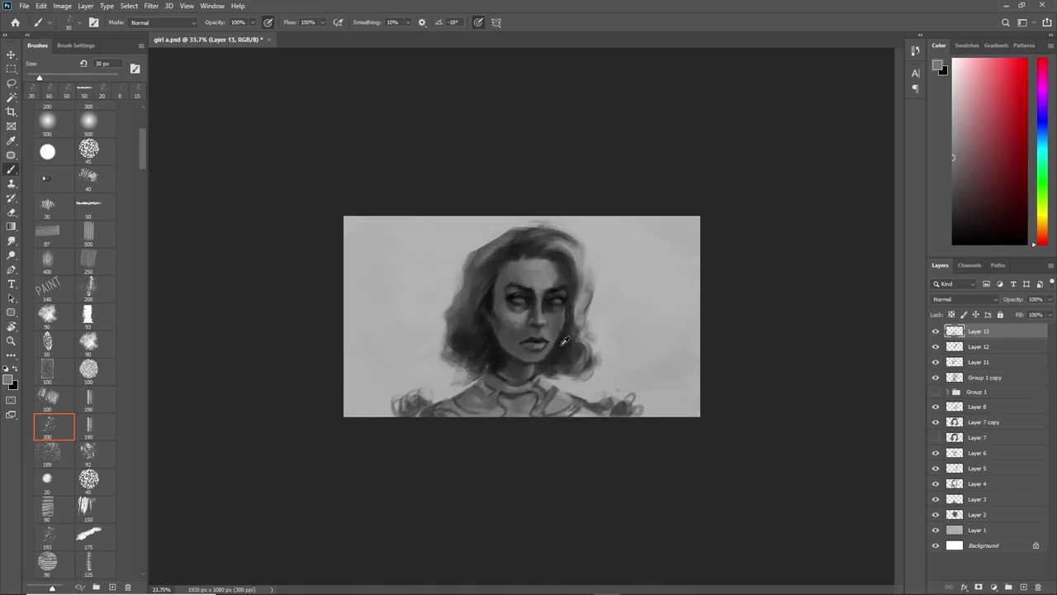
{"action": "scroll", "coordinate": [938, 333], "scroll_direction": "up", "scroll_amount": 1}
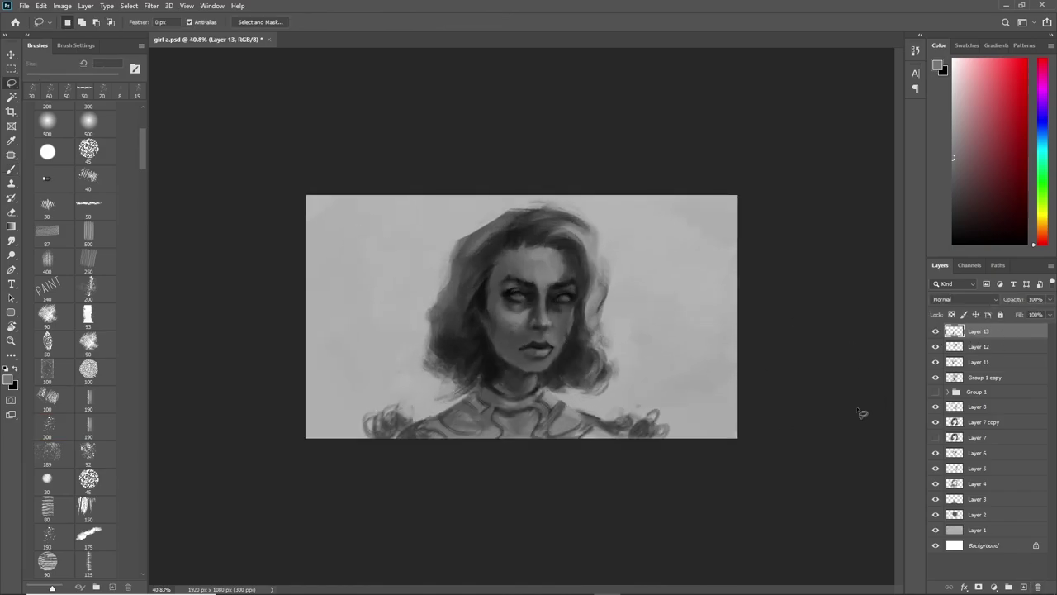
{"action": "key", "text": "ctrl+shift+alt+n"}
With a 90 px brush, cover the shoulder hair with light background grey.
{"action": "left_click", "coordinate": [617, 417], "text": "alt"}
{"action": "key", "text": "bracketright"}
{"action": "key", "text": "bracketright"}
{"action": "key", "text": "bracketright"}
{"action": "left_click_drag", "start_coordinate": [622, 415], "coordinate": [660, 429]}
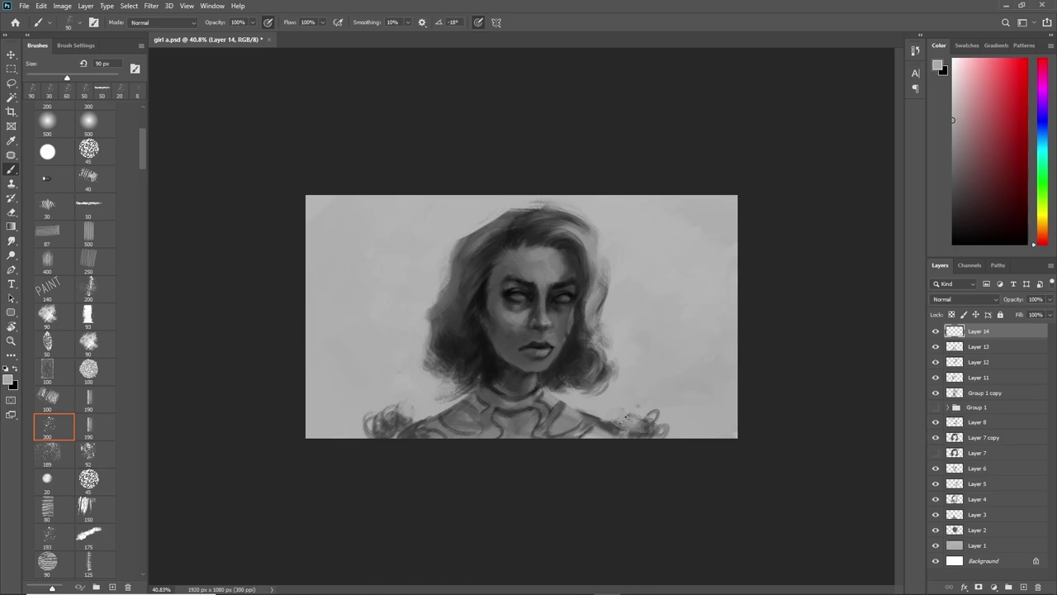
{"action": "mouse_move", "coordinate": [409, 413]}
{"action": "left_mouse_down"}
{"action": "mouse_move", "coordinate": [358, 433]}
{"action": "mouse_move", "coordinate": [413, 426]}
{"action": "mouse_move", "coordinate": [401, 434]}
{"action": "left_mouse_up"}
{"action": "left_click", "coordinate": [421, 430], "text": "alt"}
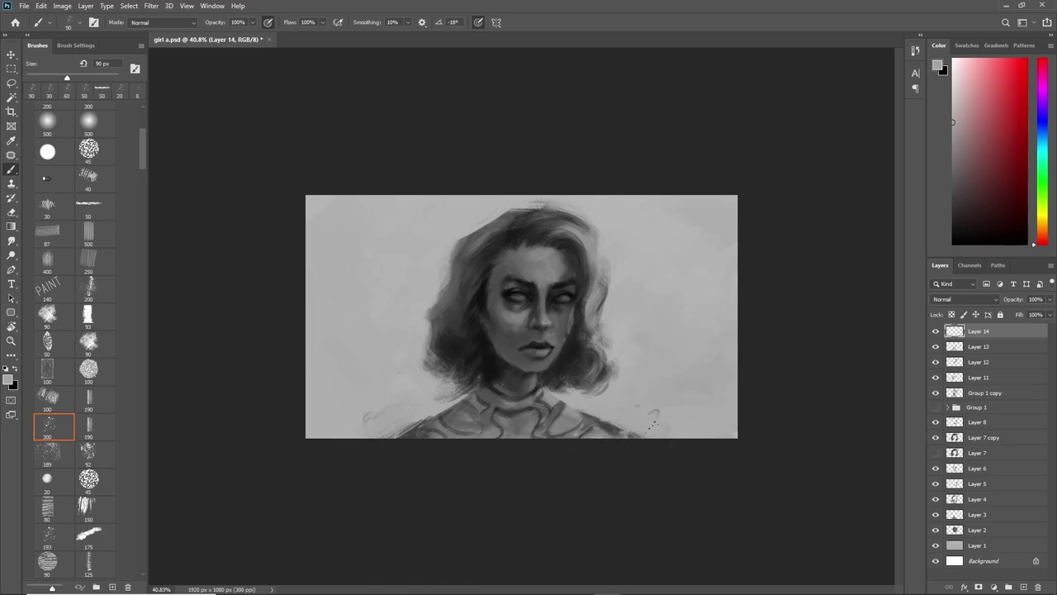
{"action": "left_click", "coordinate": [618, 376]}
Darken the left side of the neck and dab light spatter texture onto the neck and choker.
{"action": "left_click", "coordinate": [506, 378], "text": "alt"}
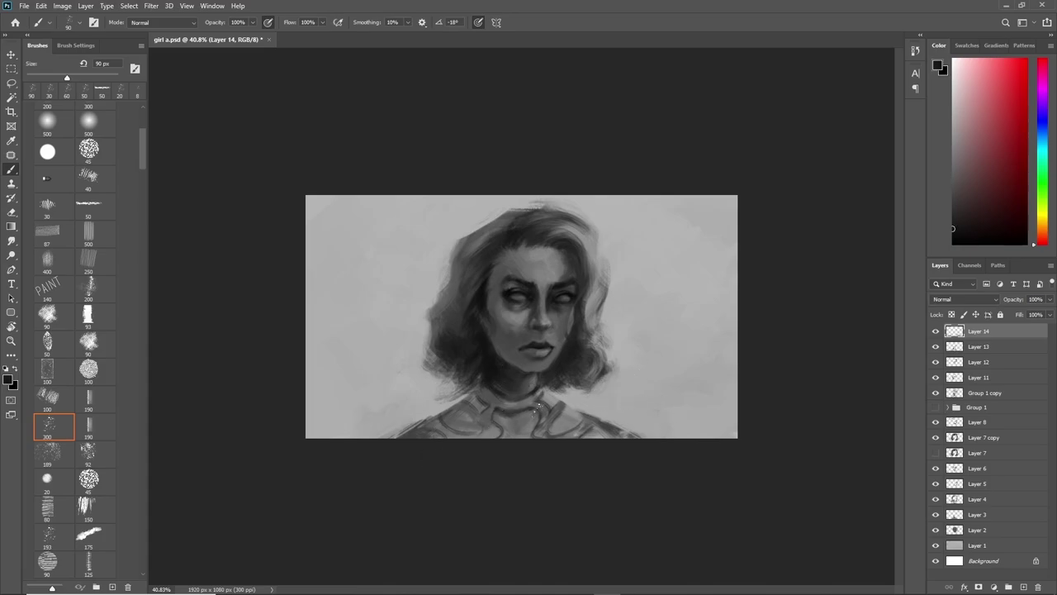
{"action": "left_click_drag", "start_coordinate": [479, 400], "coordinate": [471, 423]}
{"action": "left_click", "coordinate": [495, 330], "text": "alt"}
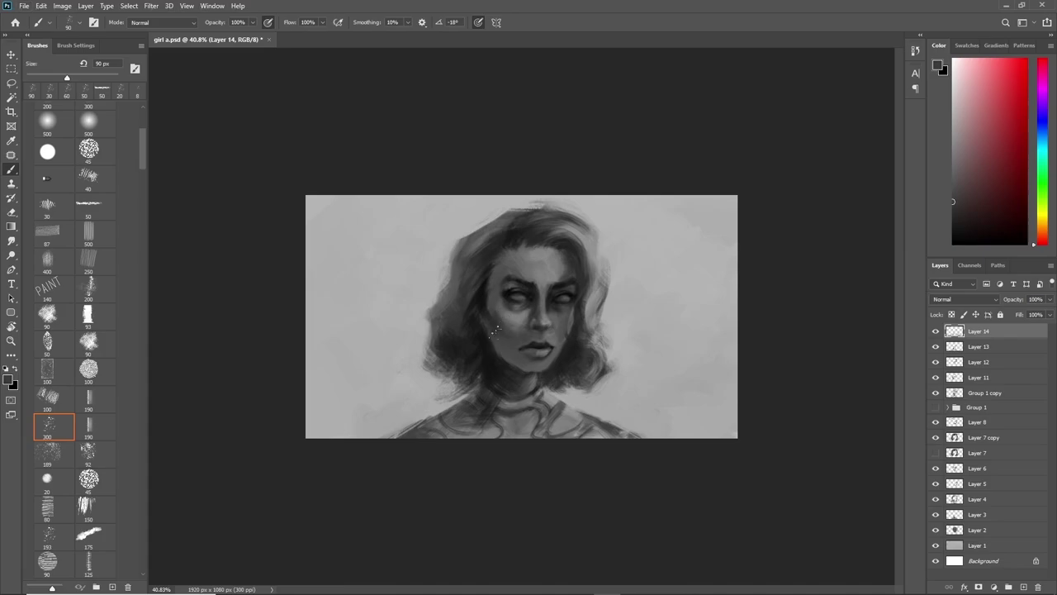
{"action": "left_click", "coordinate": [505, 263], "text": "alt"}
{"action": "left_click", "coordinate": [512, 250], "text": "alt"}
{"action": "left_click", "coordinate": [507, 264], "text": "alt"}
{"action": "left_click", "coordinate": [502, 278], "text": "alt"}
{"action": "left_click", "coordinate": [509, 328], "text": "alt"}
{"action": "left_click", "coordinate": [526, 382]}
{"action": "left_click", "coordinate": [506, 380], "text": "alt"}
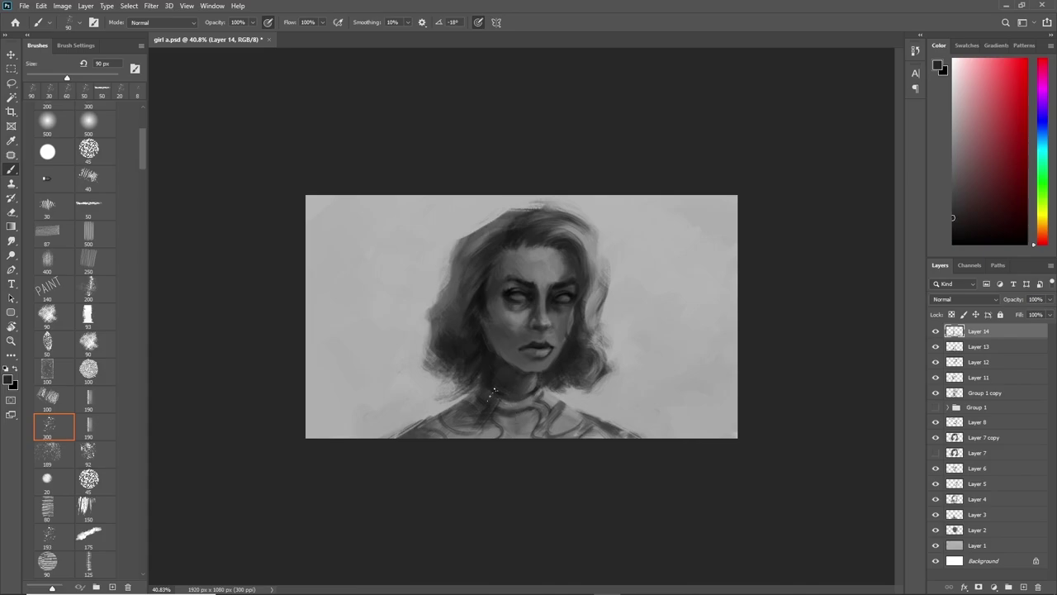
{"action": "left_click", "coordinate": [545, 395], "text": "alt"}
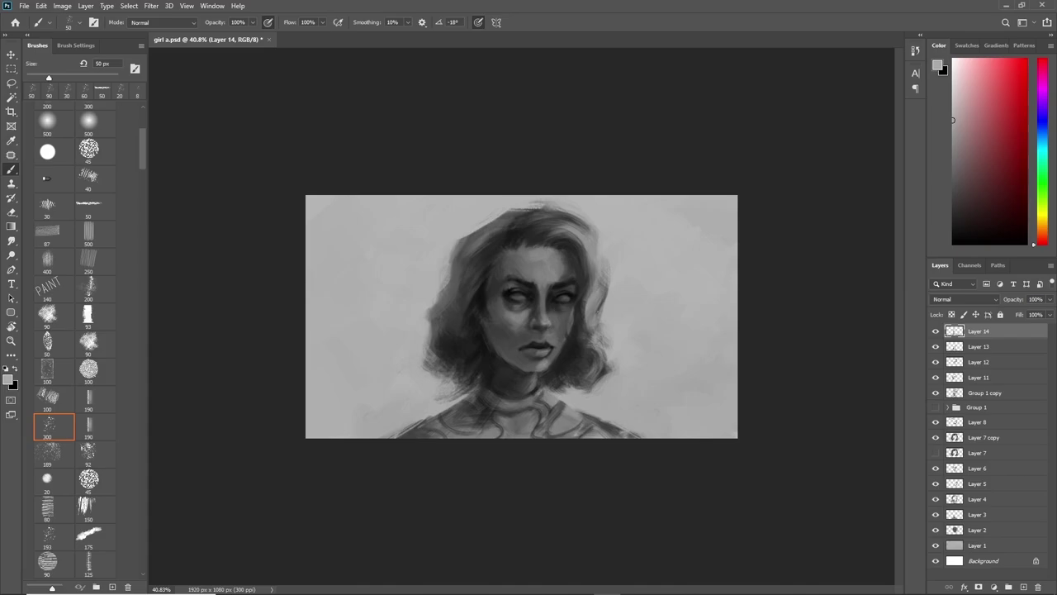
Lighten the shoulder lines at lower right with a 90 px brush.
{"action": "key", "text": "bracketright"}
{"action": "key", "text": "bracketright"}
{"action": "key", "text": "bracketright"}
{"action": "left_click_drag", "start_coordinate": [592, 426], "coordinate": [630, 424]}
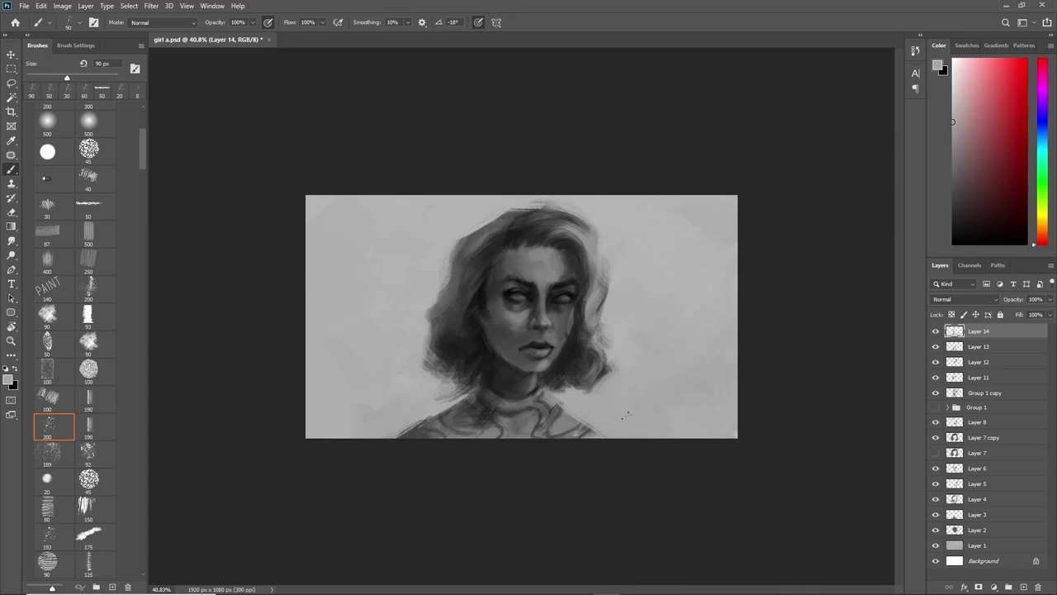
{"action": "key", "text": "e"}
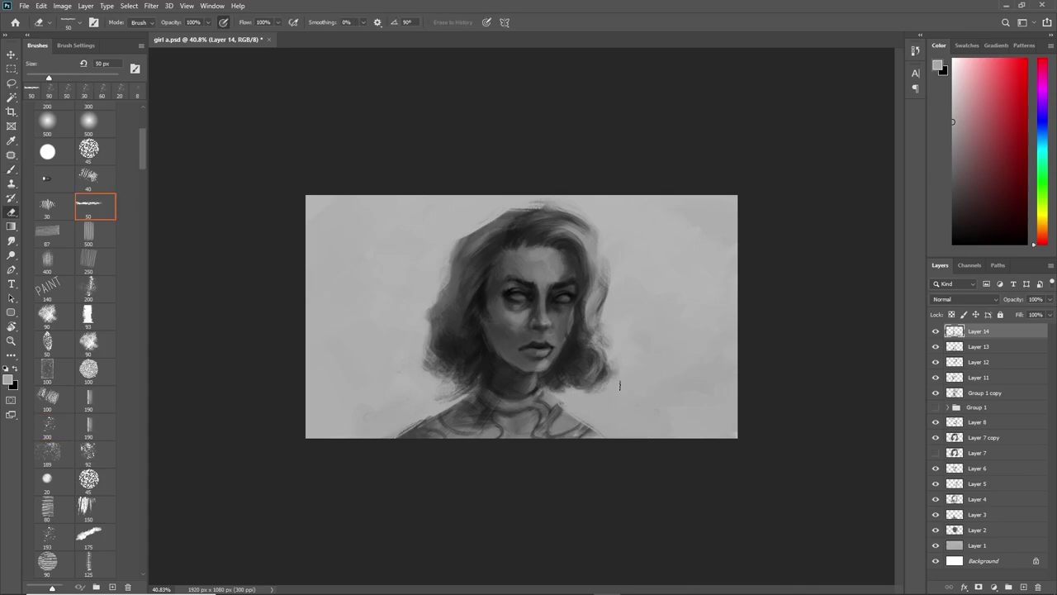
Sample near-black and lighter greys and paint over the hair ends at lower right.
{"action": "key", "text": "b"}
{"action": "left_click", "coordinate": [560, 388], "text": "alt"}
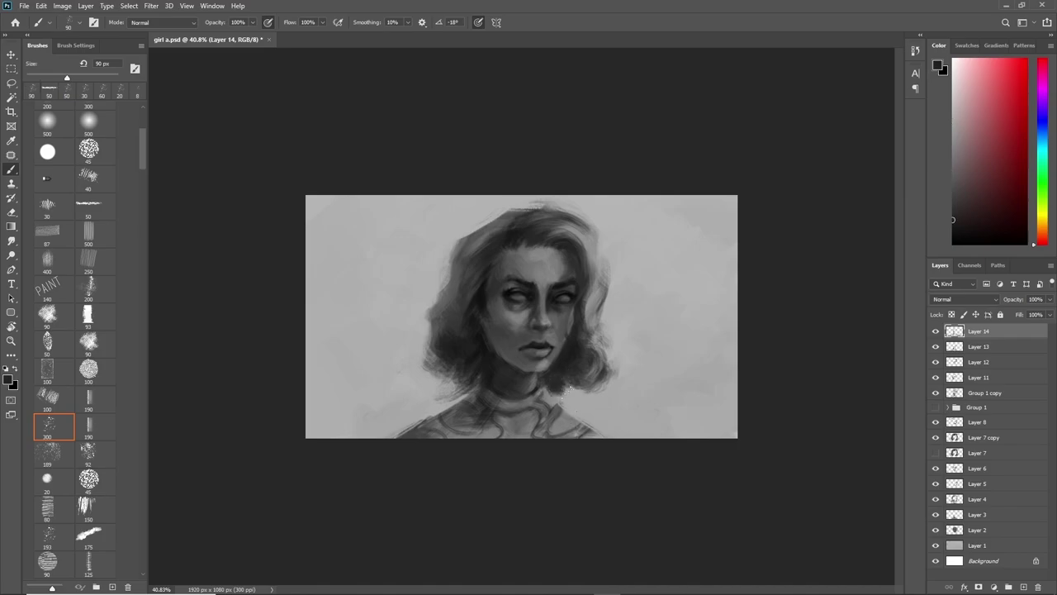
{"action": "left_click", "coordinate": [570, 391], "text": "alt"}
{"action": "left_click_drag", "start_coordinate": [622, 410], "coordinate": [599, 398]}
Zoom in and add a dark grey stroke beside the neck.
{"action": "scroll", "coordinate": [654, 380], "scroll_direction": "up", "scroll_amount": 3}
{"action": "key", "text": "bracketleft"}
{"action": "key", "text": "bracketleft"}
{"action": "key", "text": "bracketleft"}
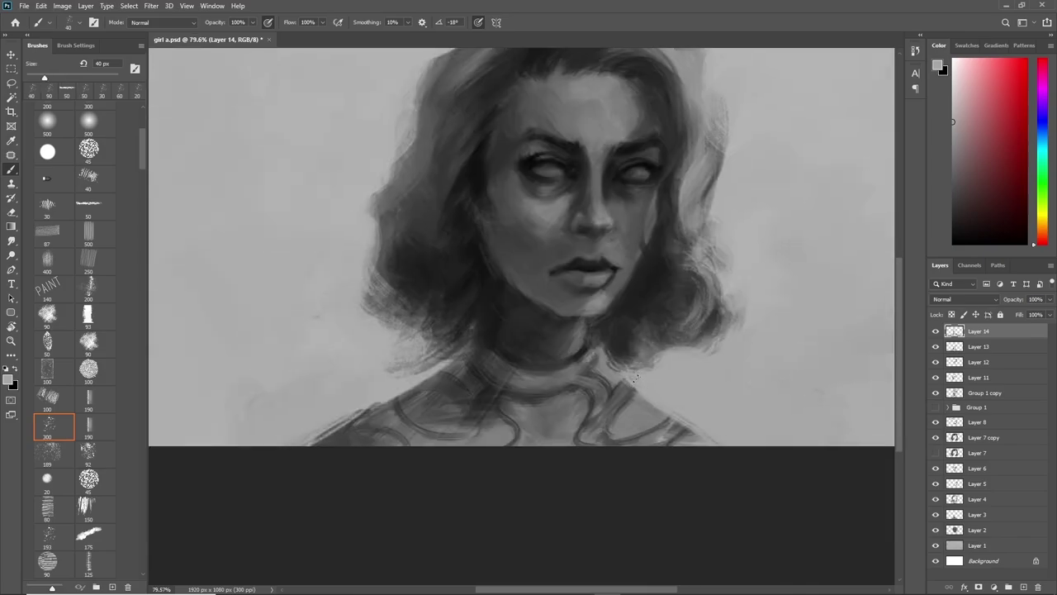
{"action": "left_click", "coordinate": [593, 354], "text": "alt"}
{"action": "left_click_drag", "start_coordinate": [598, 350], "coordinate": [612, 349]}
Sample lighter greys and paint light strokes over the hair.
{"action": "left_click_drag", "start_coordinate": [634, 300], "coordinate": [625, 368]}
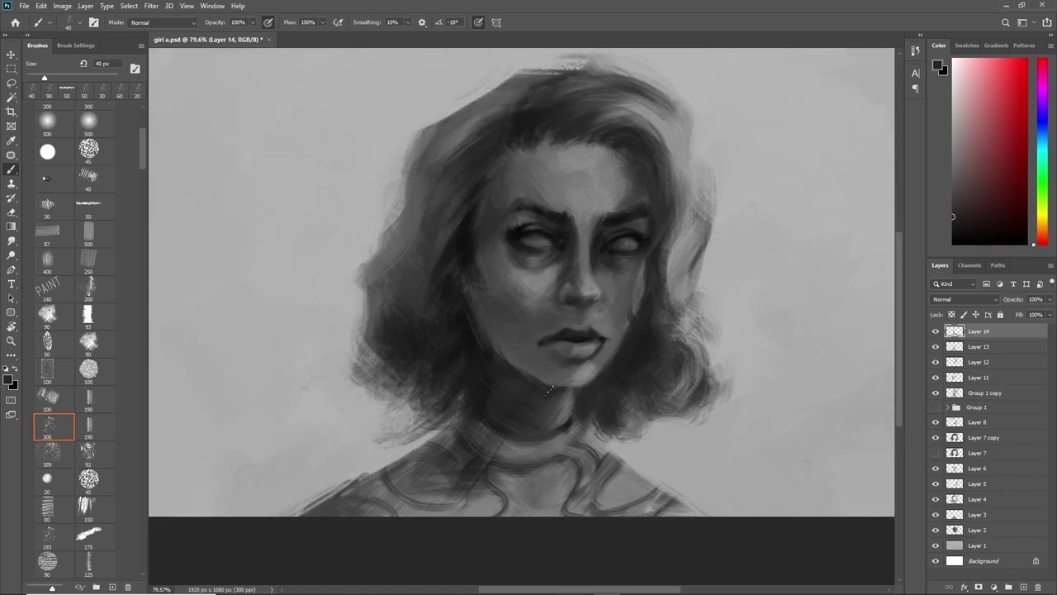
{"action": "left_click", "coordinate": [488, 283], "text": "alt"}
{"action": "left_click_drag", "start_coordinate": [566, 315], "coordinate": [582, 385]}
{"action": "left_click", "coordinate": [507, 246], "text": "alt"}
{"action": "mouse_move", "coordinate": [479, 207]}
{"action": "left_mouse_down"}
{"action": "mouse_move", "coordinate": [454, 256]}
{"action": "mouse_move", "coordinate": [450, 248]}
{"action": "mouse_move", "coordinate": [428, 362]}
{"action": "left_mouse_up"}
Darken the left side of the hair with near-black, then lighten its left strands.
{"action": "left_click", "coordinate": [446, 330], "text": "alt"}
{"action": "left_click_drag", "start_coordinate": [468, 262], "coordinate": [452, 289]}
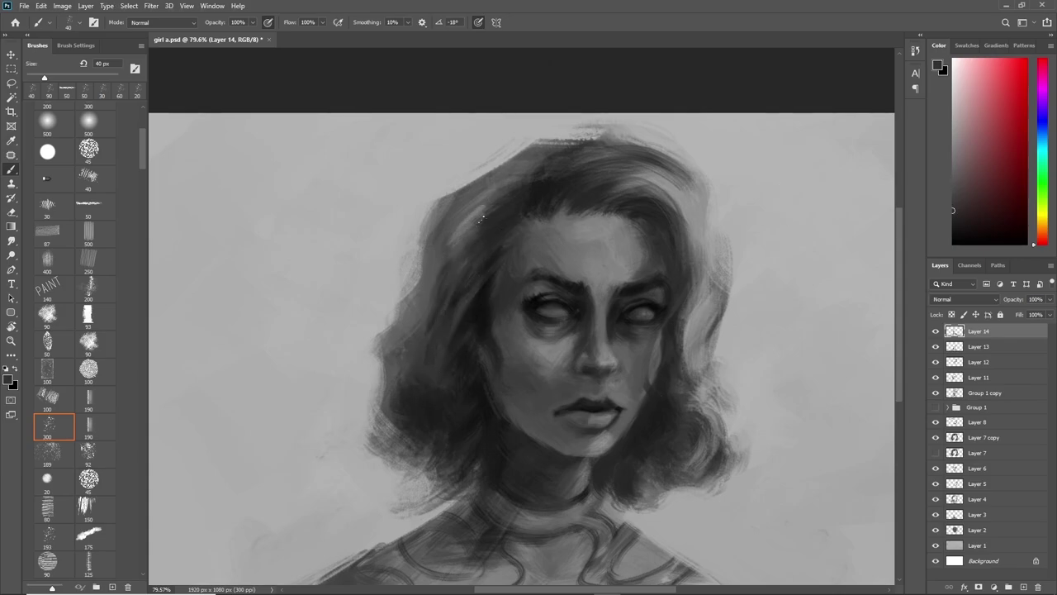
{"action": "left_click_drag", "start_coordinate": [487, 211], "coordinate": [451, 264]}
{"action": "left_click_drag", "start_coordinate": [463, 199], "coordinate": [408, 323]}
{"action": "left_click", "coordinate": [480, 306], "text": "alt"}
{"action": "left_click", "coordinate": [479, 306], "text": "alt"}
{"action": "left_click_drag", "start_coordinate": [450, 293], "coordinate": [427, 387]}
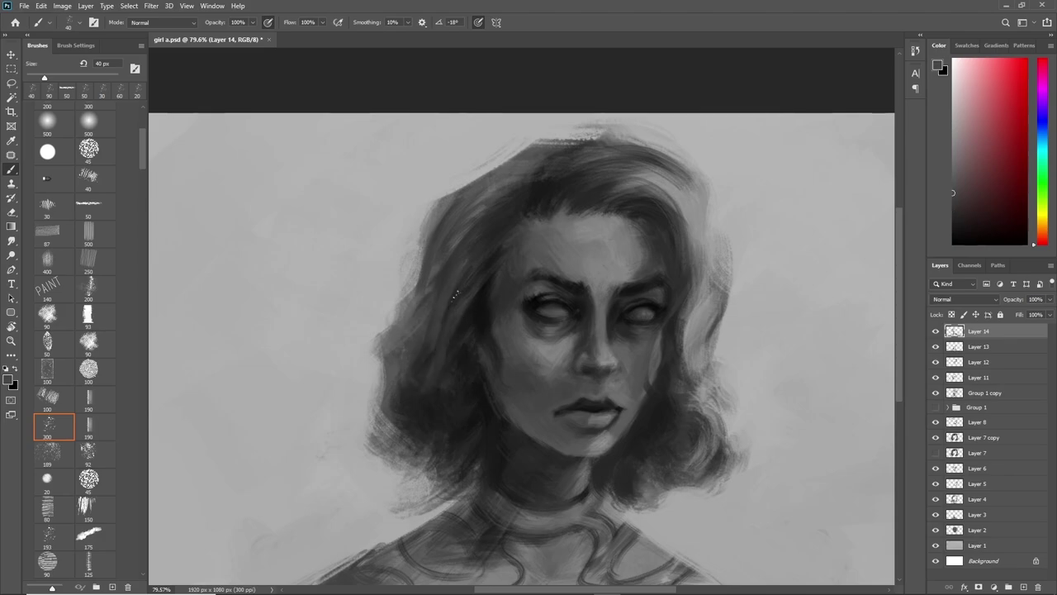
Add dark strokes near the forehead and upper-left hair, then light speckles near the top.
{"action": "left_click", "coordinate": [494, 256], "text": "alt"}
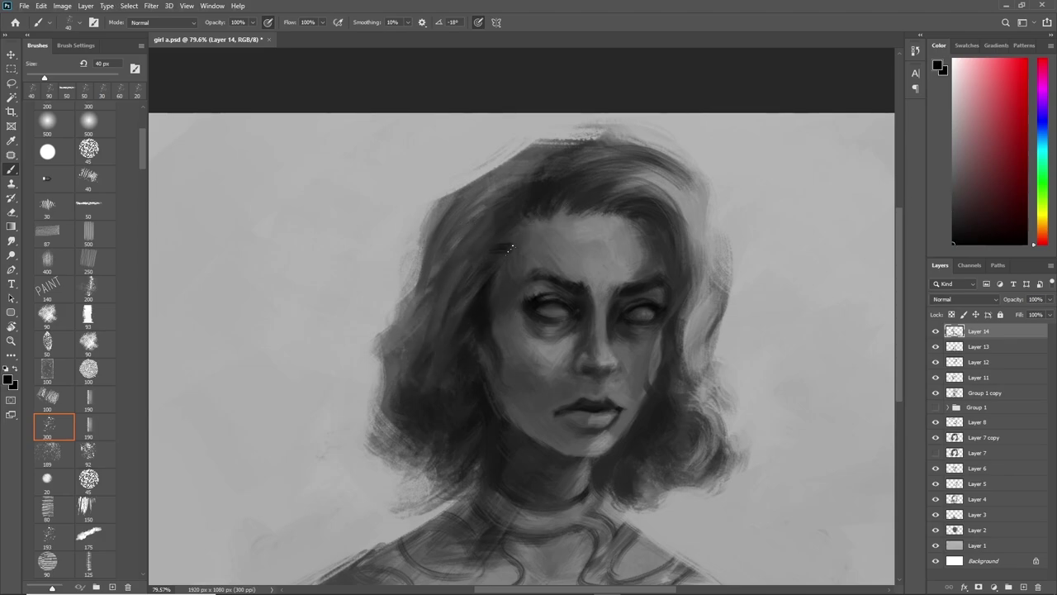
{"action": "left_click_drag", "start_coordinate": [516, 228], "coordinate": [498, 250]}
{"action": "key", "text": "bracketright"}
{"action": "key", "text": "bracketright"}
{"action": "mouse_move", "coordinate": [537, 166]}
{"action": "left_mouse_down"}
{"action": "mouse_move", "coordinate": [508, 198]}
{"action": "mouse_move", "coordinate": [500, 190]}
{"action": "mouse_move", "coordinate": [471, 207]}
{"action": "mouse_move", "coordinate": [475, 223]}
{"action": "left_mouse_up"}
{"action": "left_click", "coordinate": [528, 178], "text": "alt"}
{"action": "left_click", "coordinate": [524, 199], "text": "alt"}
{"action": "left_click_drag", "start_coordinate": [562, 182], "coordinate": [583, 156]}
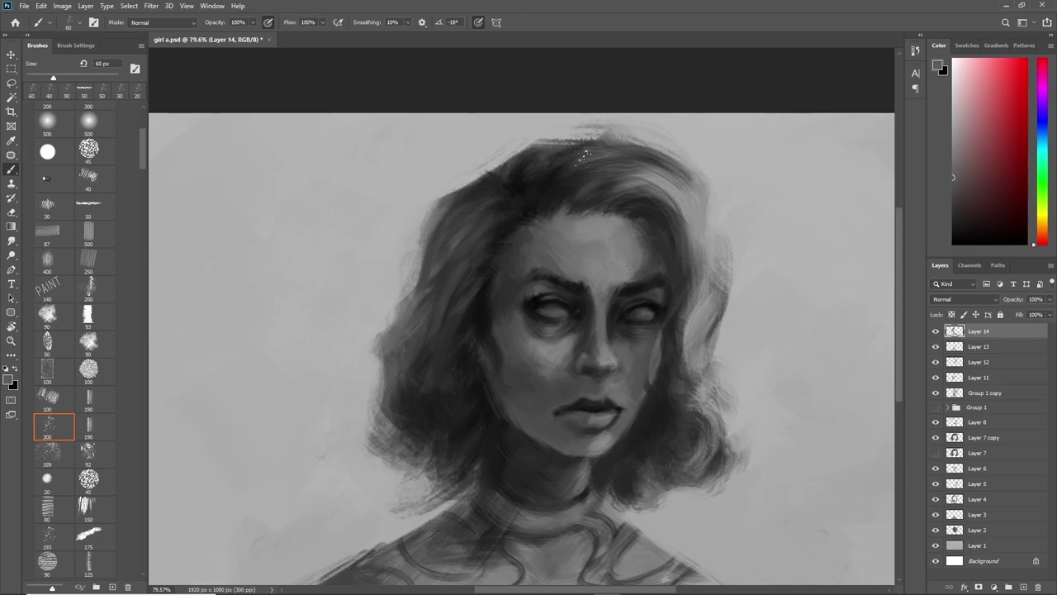
Darken and extend the left edge of the hair with a sampled dark tone.
{"action": "key", "text": "e"}
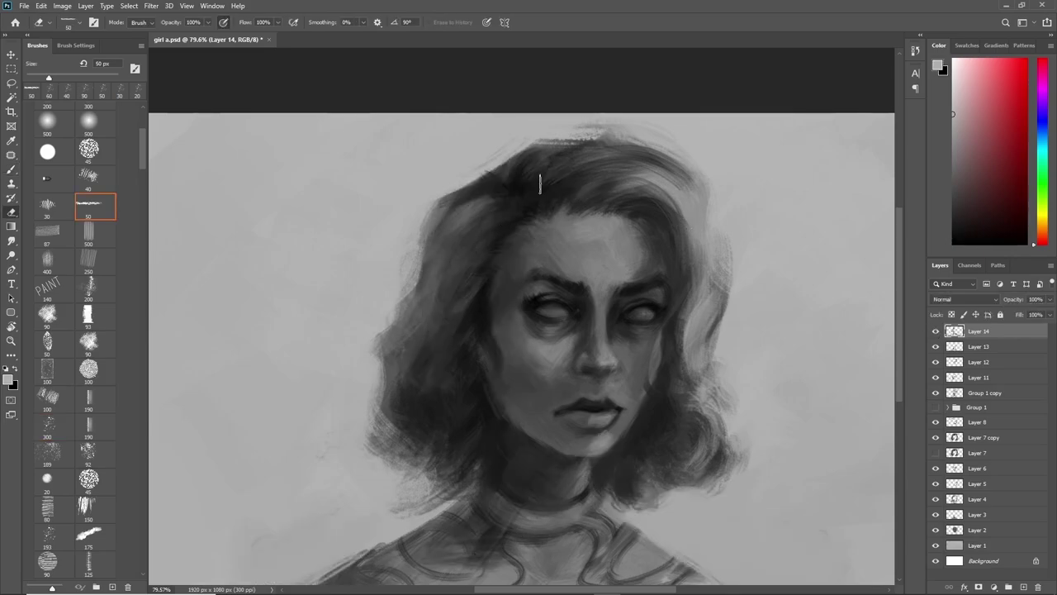
{"action": "scroll", "coordinate": [540, 184], "scroll_direction": "down", "scroll_amount": 3}
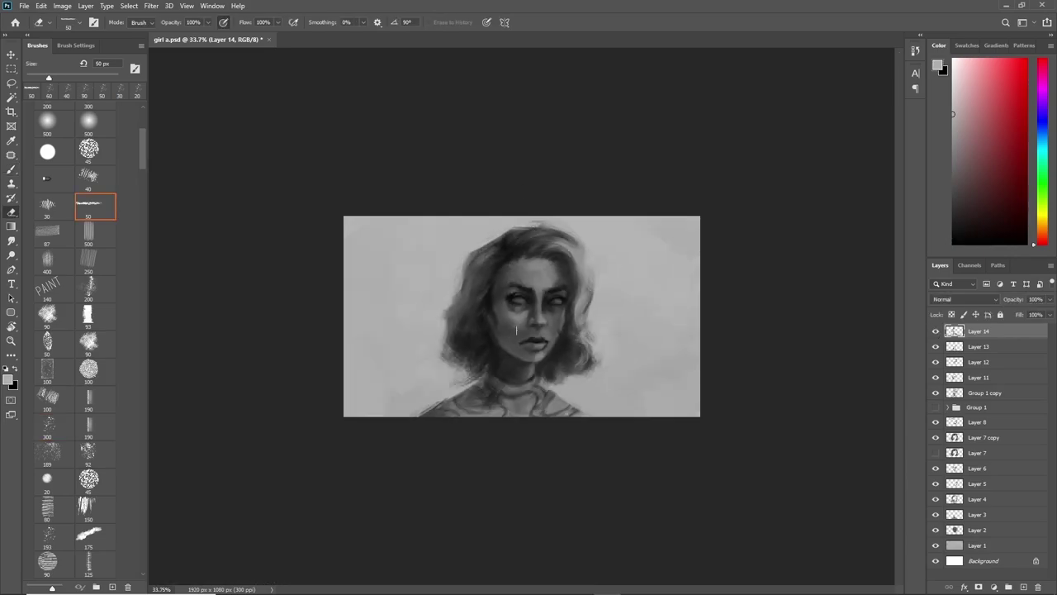
{"action": "key", "text": "b"}
{"action": "left_click", "coordinate": [478, 377], "text": "alt"}
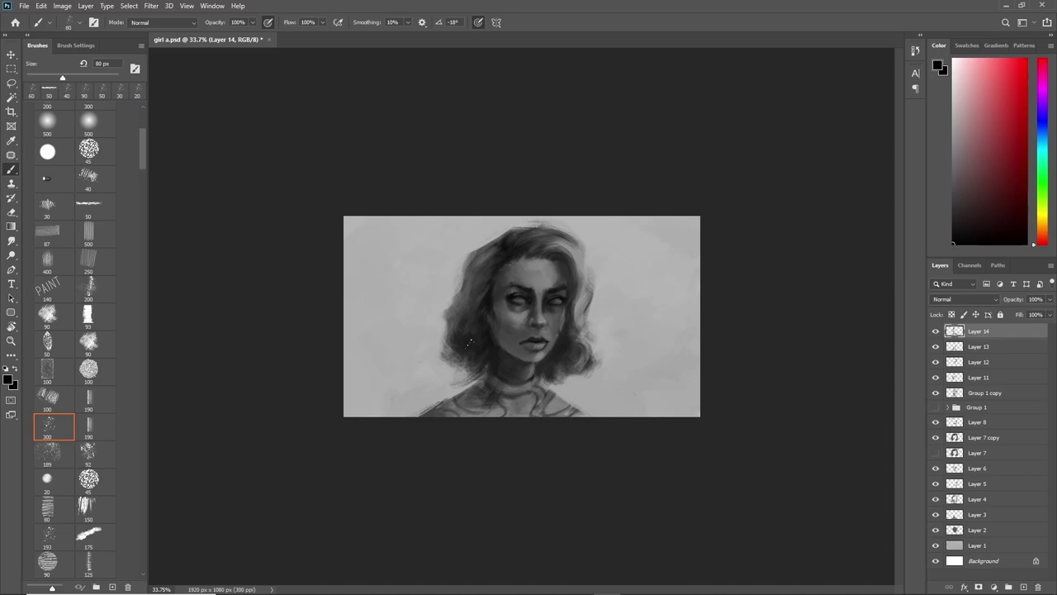
{"action": "left_click", "coordinate": [462, 326], "text": "alt"}
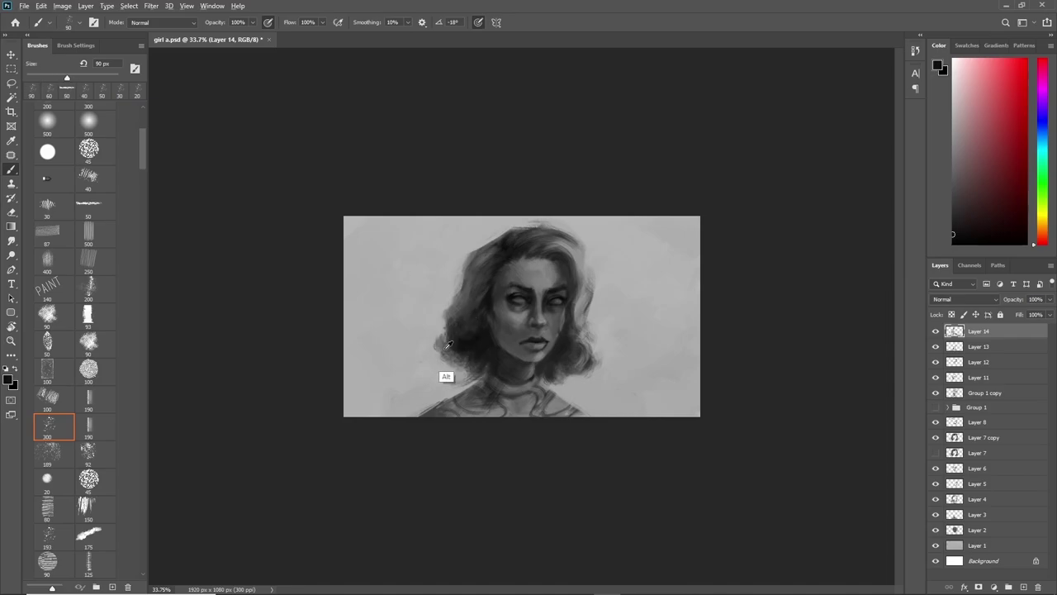
{"action": "left_click_drag", "start_coordinate": [446, 363], "coordinate": [483, 325]}
{"action": "left_click", "coordinate": [446, 325], "text": "alt"}
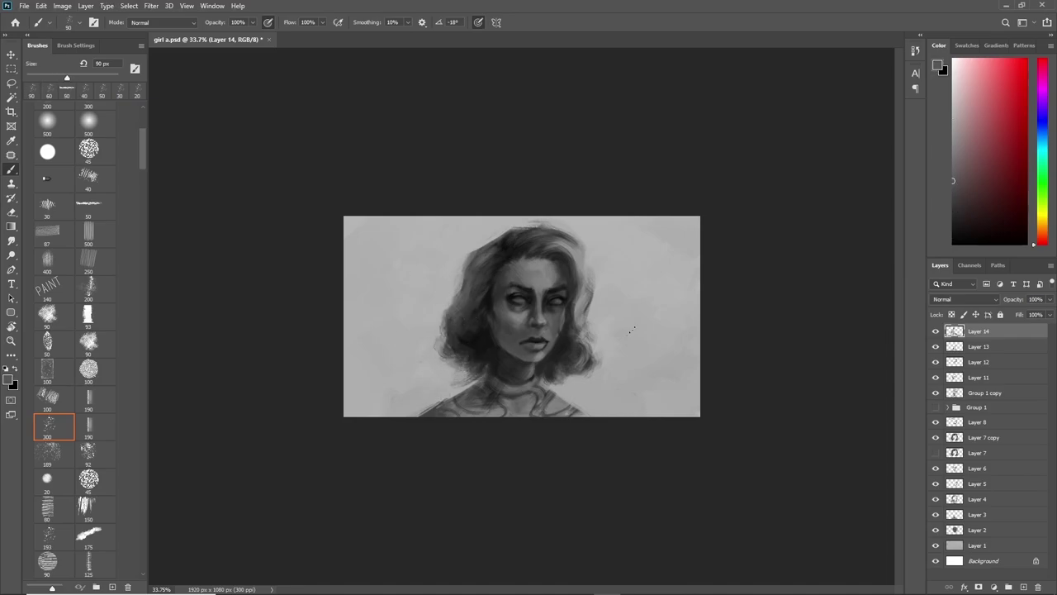
{"action": "scroll", "coordinate": [662, 301], "scroll_direction": "up", "scroll_amount": 3, "text": "alt"}
{"action": "key", "text": "e"}
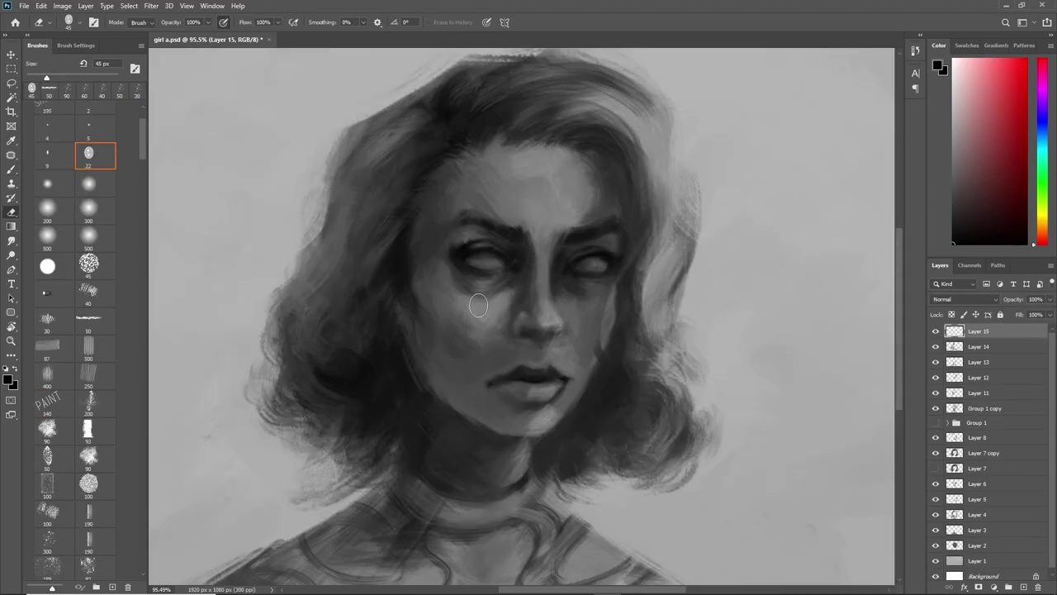
Choose a small hard round brush, sample a face grey and size it to 35 px.
{"action": "scroll", "coordinate": [137, 146], "scroll_direction": "down", "scroll_amount": 1}
{"action": "left_click", "coordinate": [88, 113]}
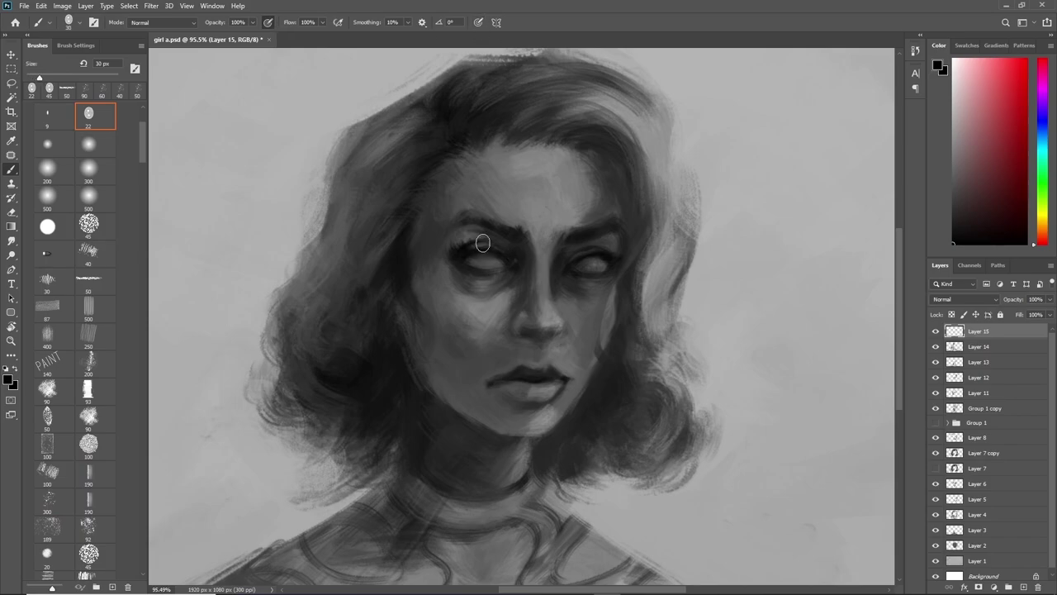
{"action": "key", "text": "bracketleft"}
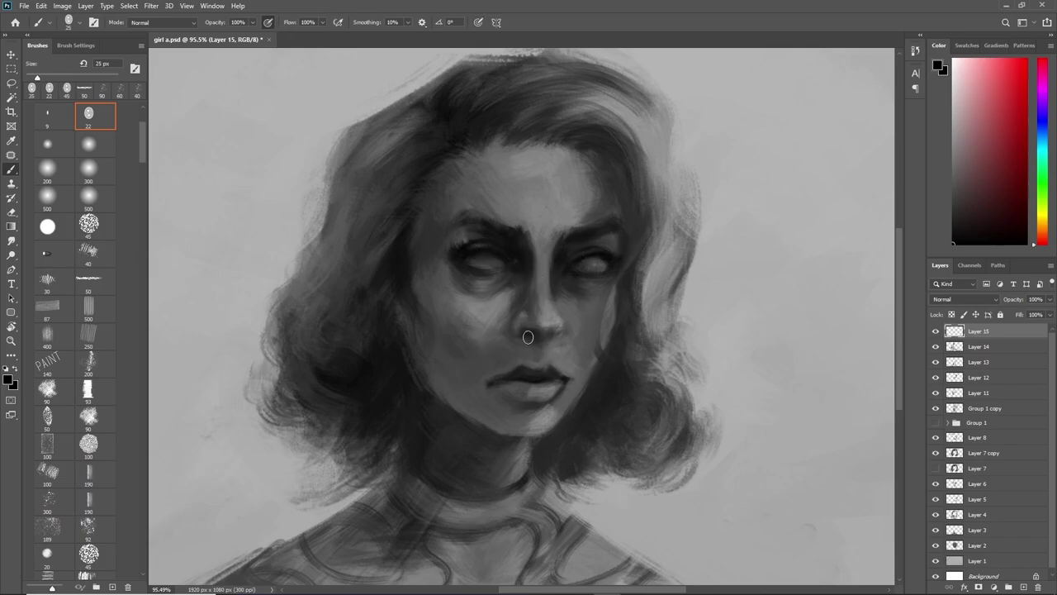
{"action": "key", "text": "bracketleft"}
{"action": "key", "text": "bracketleft"}
{"action": "left_click", "coordinate": [566, 337], "text": "alt"}
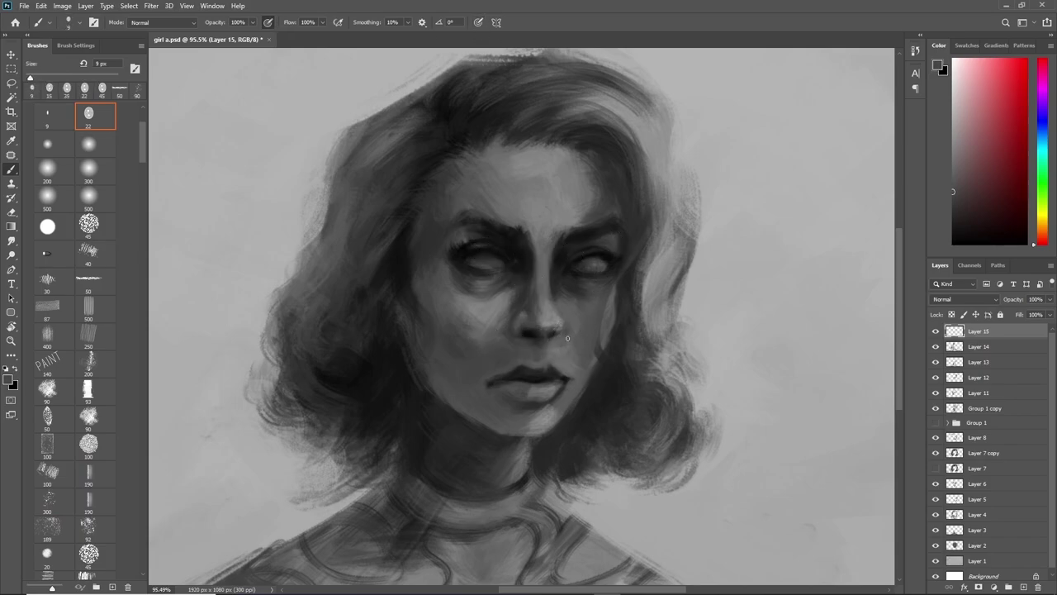
{"action": "key", "text": "bracketleft"}
{"action": "key", "text": "bracketright"}
{"action": "key", "text": "bracketright"}
{"action": "key", "text": "bracketright"}
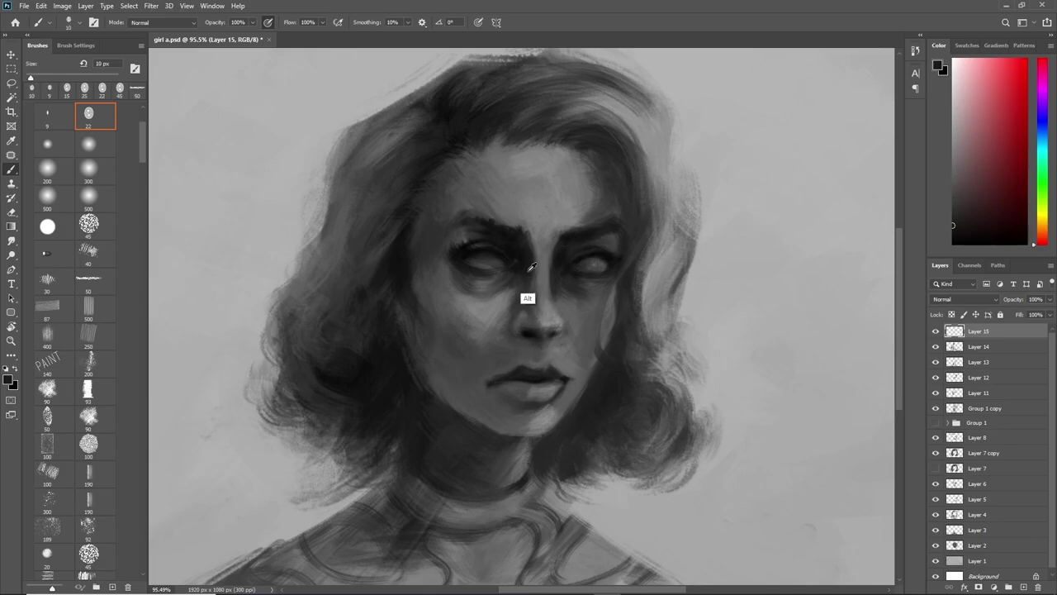
Sample lighter greys, then reset the colour to black with a 6 px brush.
{"action": "left_click", "coordinate": [493, 367], "text": "alt"}
{"action": "key", "text": "e"}
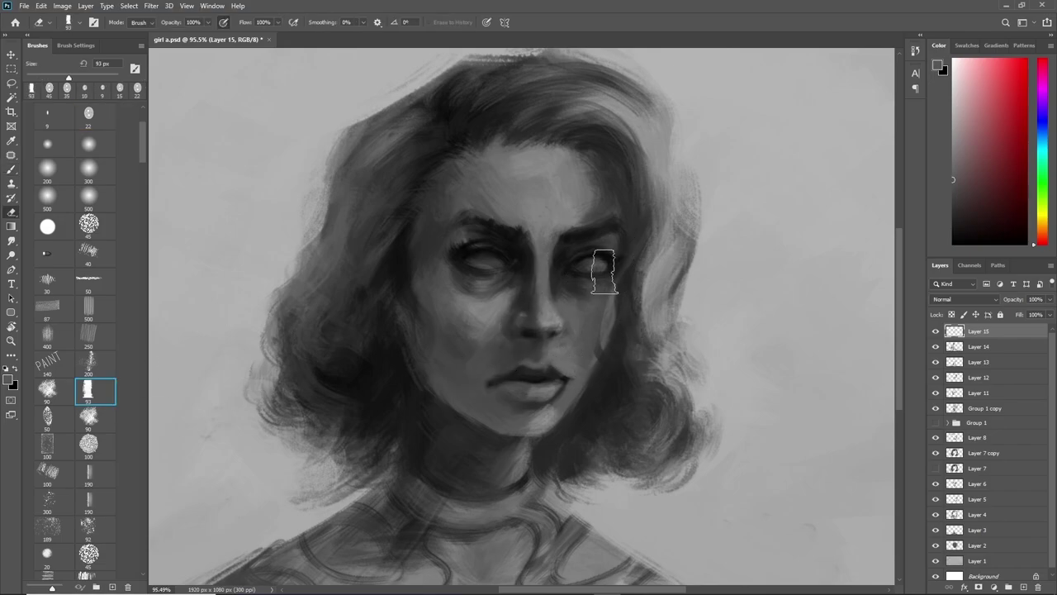
{"action": "key", "text": "b"}
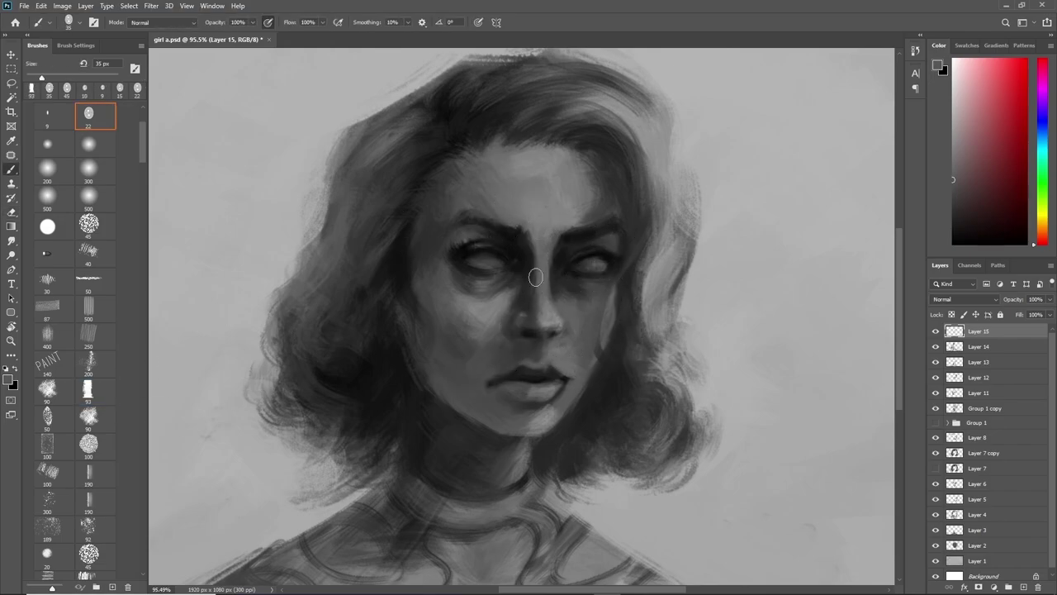
{"action": "key", "text": "bracketleft"}
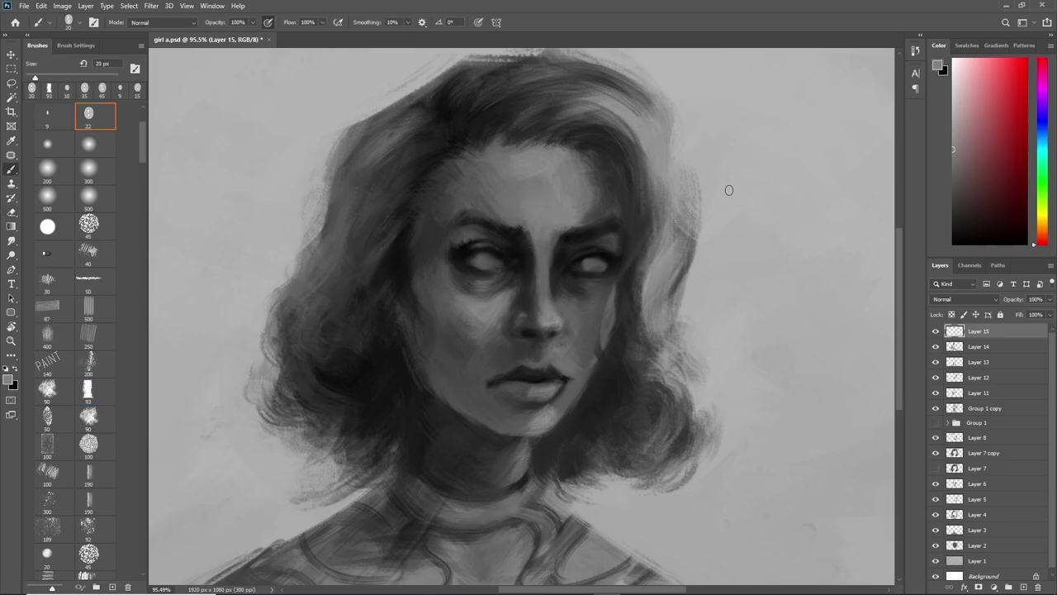
{"action": "left_click", "coordinate": [609, 210], "text": "alt"}
{"action": "key", "text": "d"}
{"action": "key", "text": "bracketleft"}
{"action": "key", "text": "bracketleft"}
{"action": "key", "text": "bracketleft"}
Darken both eyes in black with a 9 px brush.
{"action": "scroll", "coordinate": [680, 255], "scroll_direction": "down", "scroll_amount": 3}
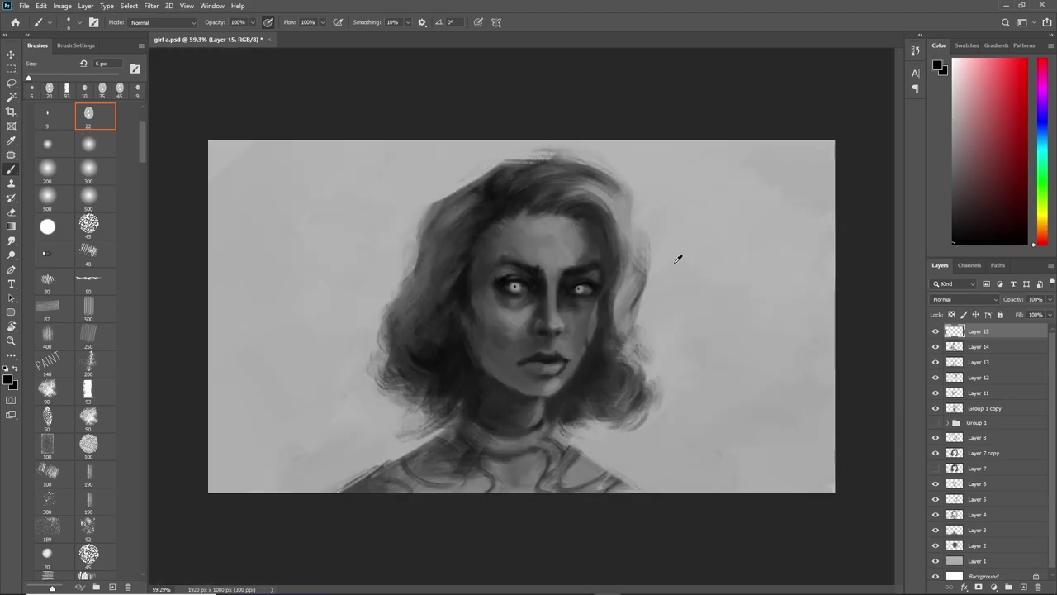
{"action": "scroll", "coordinate": [630, 312], "scroll_direction": "up", "scroll_amount": 5}
{"action": "key", "text": "bracketright"}
{"action": "key", "text": "bracketright"}
{"action": "key", "text": "bracketright"}
{"action": "key", "text": "bracketleft"}
{"action": "key", "text": "bracketleft"}
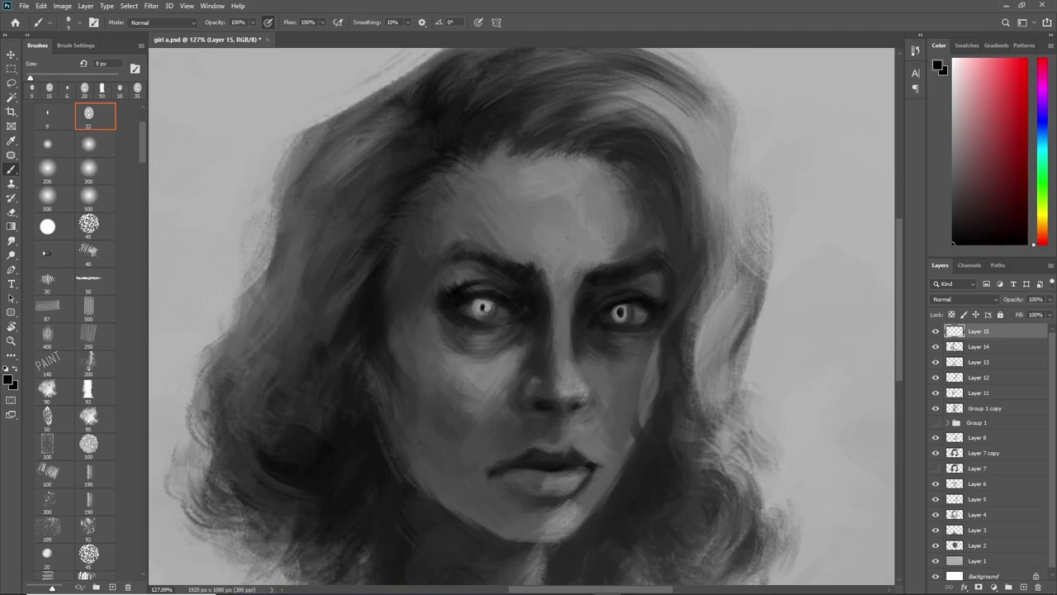
{"action": "left_click", "coordinate": [622, 313], "text": "alt"}
{"action": "scroll", "coordinate": [495, 309], "scroll_direction": "down", "scroll_amount": 3}
{"action": "scroll", "coordinate": [447, 310], "scroll_direction": "up", "scroll_amount": 4}
{"action": "key", "text": "d"}
{"action": "left_click_drag", "start_coordinate": [435, 301], "coordinate": [421, 297]}
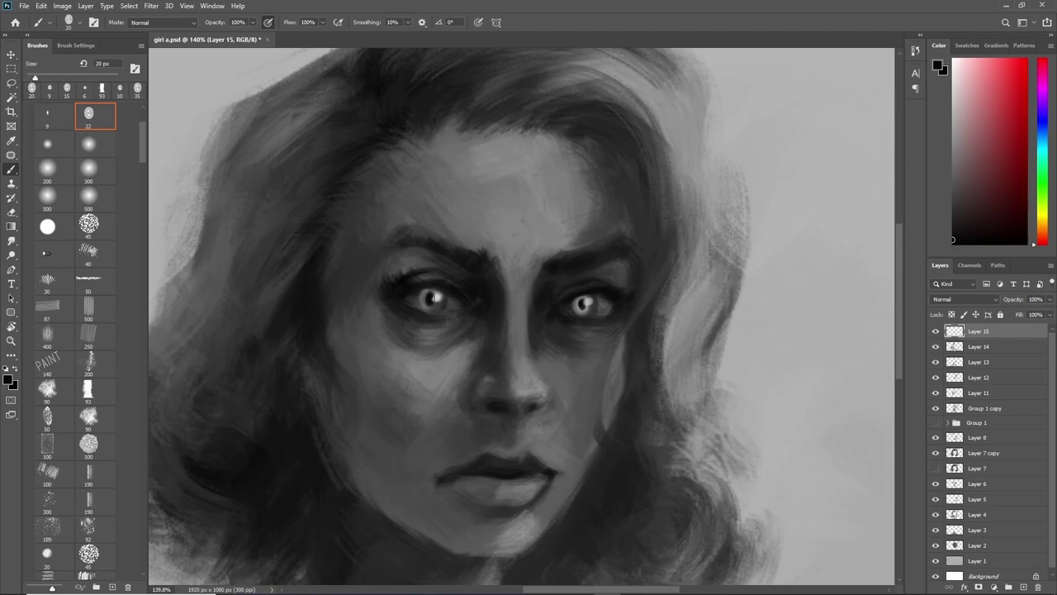
{"action": "left_click_drag", "start_coordinate": [574, 302], "coordinate": [603, 302]}
Sample tones around both eyes to pick a lighter highlight grey.
{"action": "scroll", "coordinate": [478, 270], "scroll_direction": "down", "scroll_amount": 3, "text": "alt"}
{"action": "scroll", "coordinate": [477, 270], "scroll_direction": "up", "scroll_amount": 2, "text": "alt"}
{"action": "left_click", "coordinate": [478, 270], "text": "alt"}
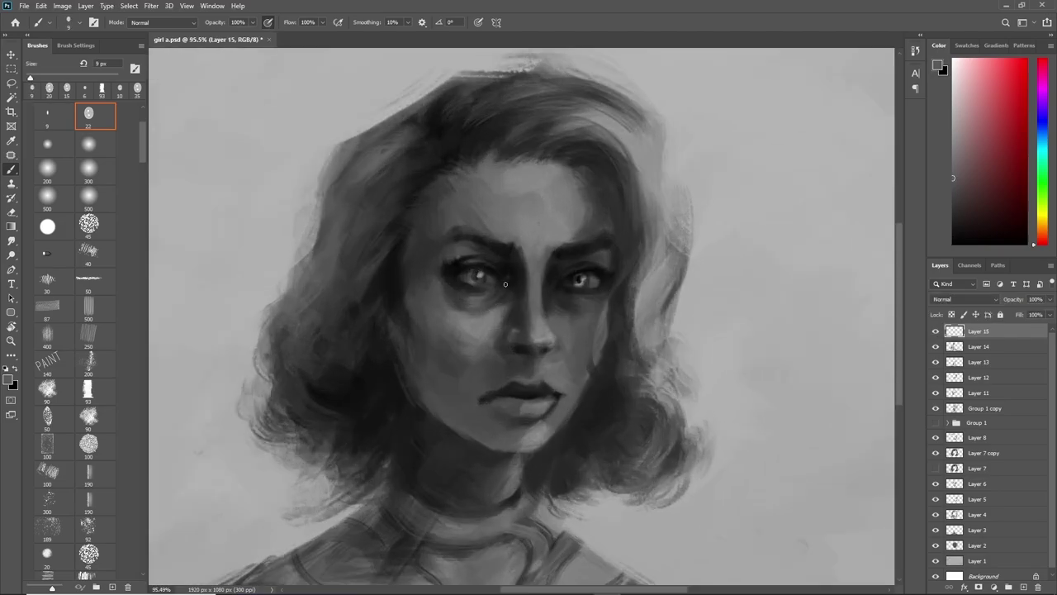
{"action": "left_click", "coordinate": [599, 274], "text": "alt"}
{"action": "left_click", "coordinate": [571, 279], "text": "alt"}
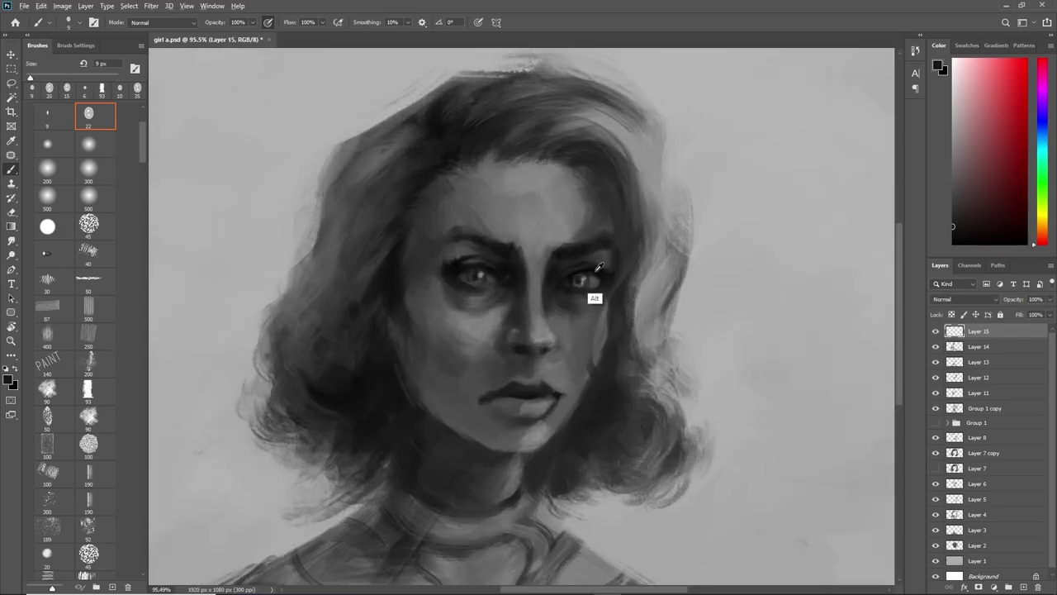
{"action": "left_click", "coordinate": [611, 284], "text": "alt"}
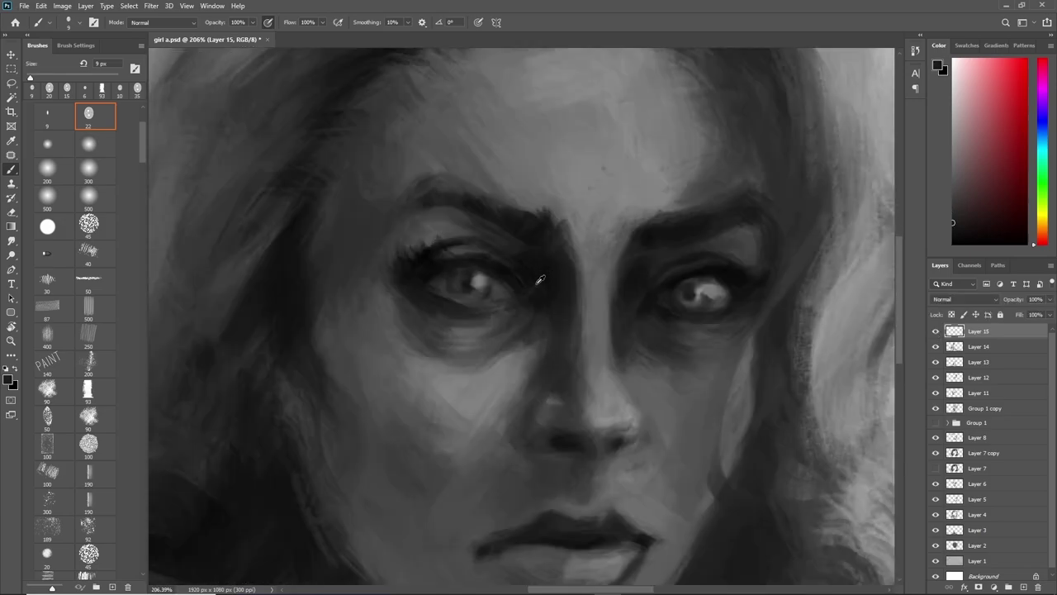
{"action": "left_click", "coordinate": [62, 6]}
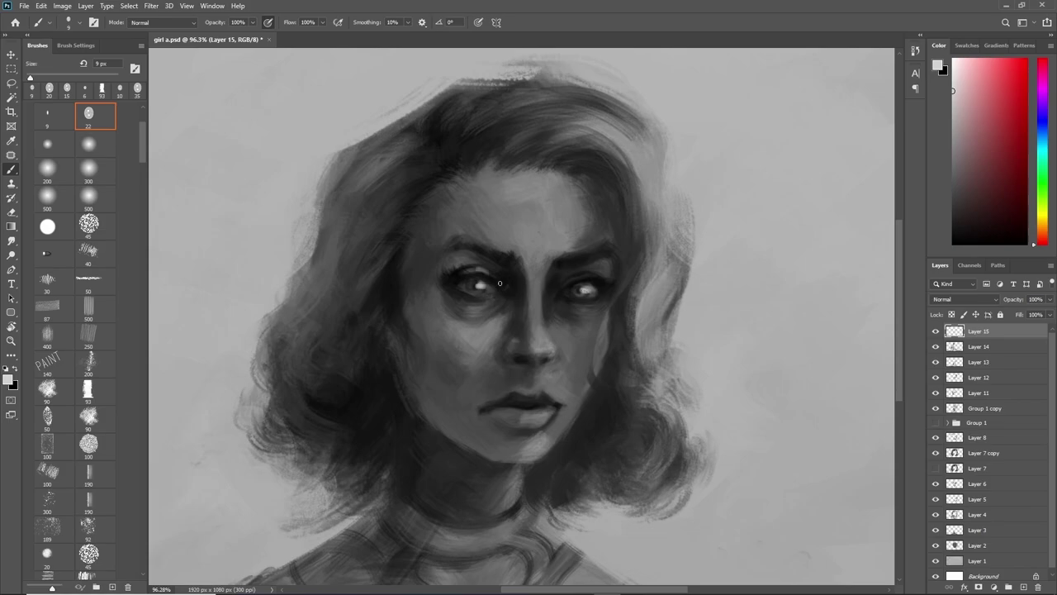
Paint highlights on the nose tip and lower lip at 20 px, refining the nose at 10 px.
{"action": "key", "text": "bracketright"}
{"action": "key", "text": "bracketright"}
{"action": "left_click_drag", "start_coordinate": [539, 346], "coordinate": [544, 352]}
{"action": "left_click_drag", "start_coordinate": [533, 415], "coordinate": [545, 416]}
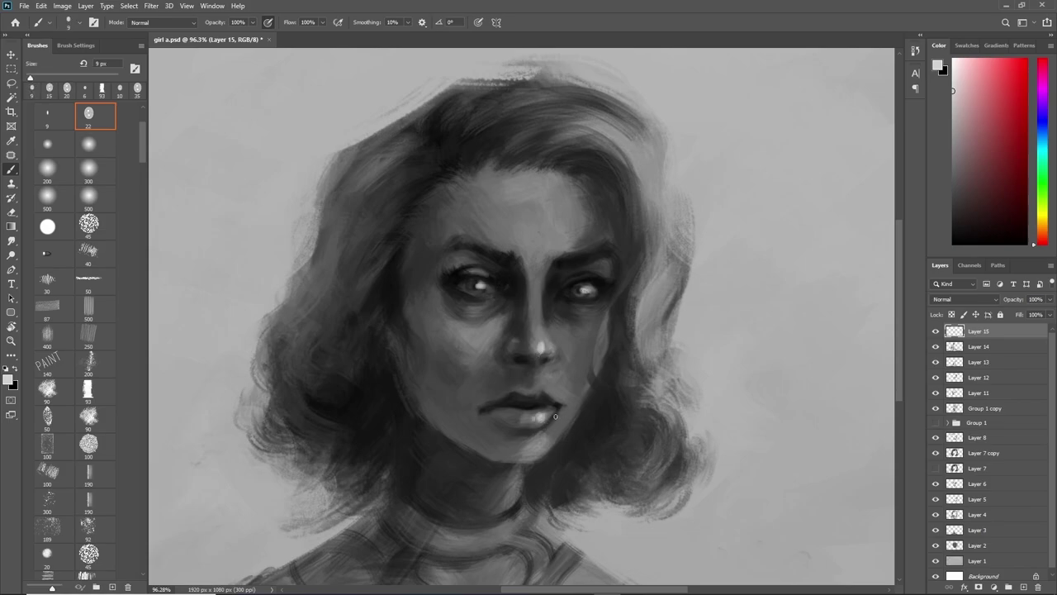
{"action": "left_click", "coordinate": [544, 286], "text": "alt"}
{"action": "key", "text": "bracketleft"}
{"action": "left_click", "coordinate": [542, 363], "text": "alt"}
{"action": "left_click_drag", "start_coordinate": [547, 350], "coordinate": [560, 353]}
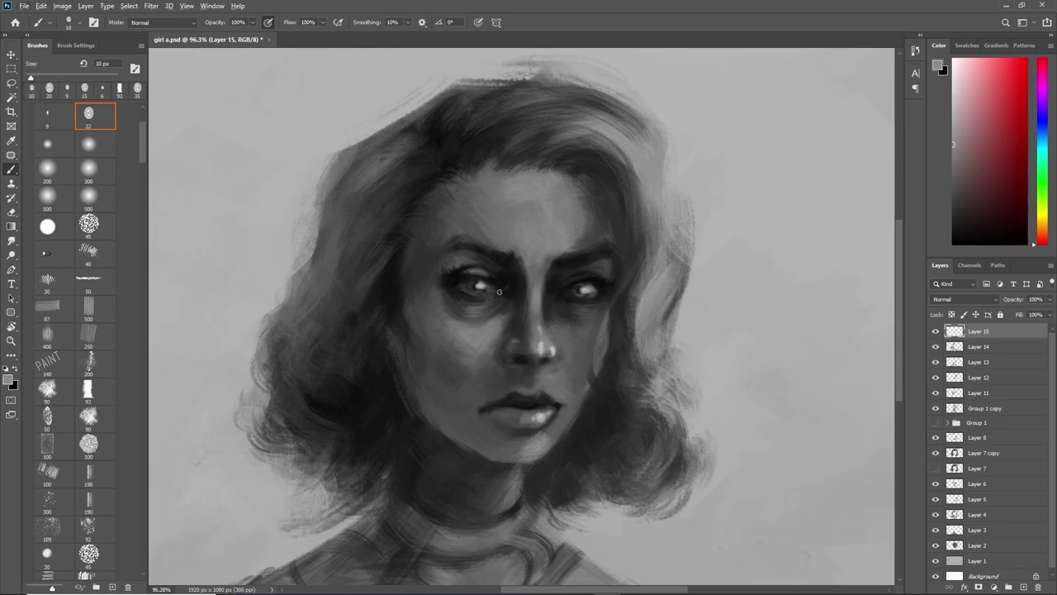
{"action": "left_click_drag", "start_coordinate": [603, 275], "coordinate": [611, 272]}
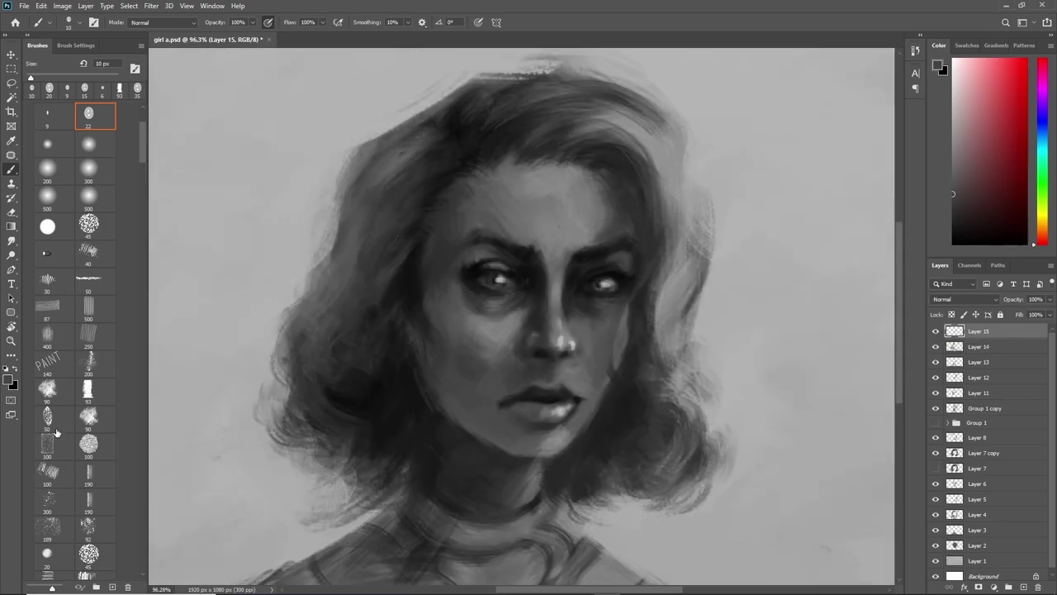
Add a new layer and paint over the right eye's highlight in near-black.
{"action": "scroll", "coordinate": [56, 432], "scroll_direction": "down", "scroll_amount": 1}
{"action": "left_click", "coordinate": [50, 474]}
{"action": "key", "text": "ctrl+shift+alt+n"}
{"action": "scroll", "coordinate": [630, 323], "scroll_direction": "up", "scroll_amount": 1}
{"action": "key", "text": "d"}
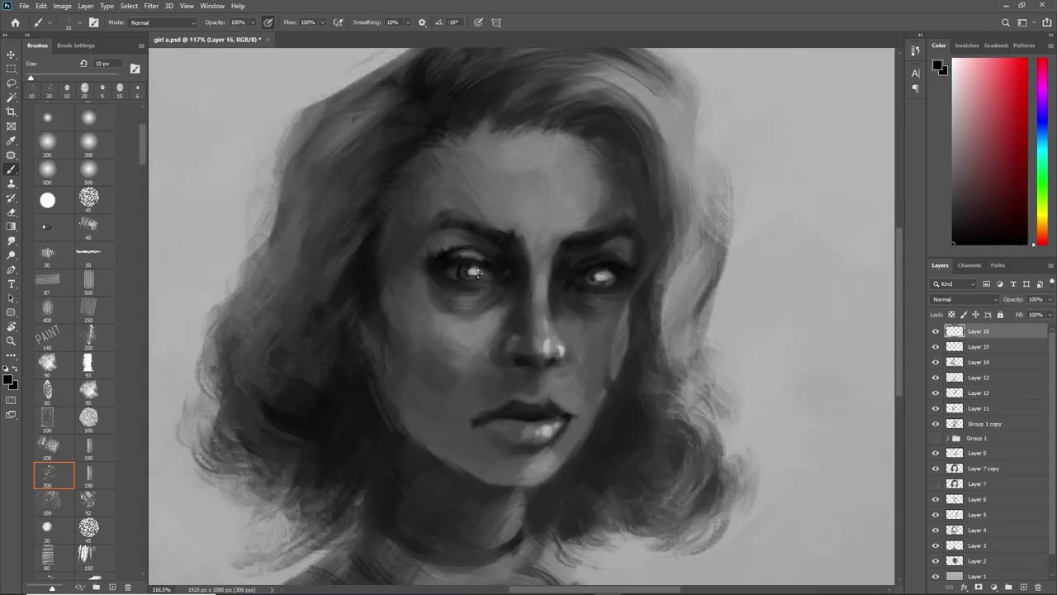
{"action": "left_click", "coordinate": [455, 272], "text": "alt"}
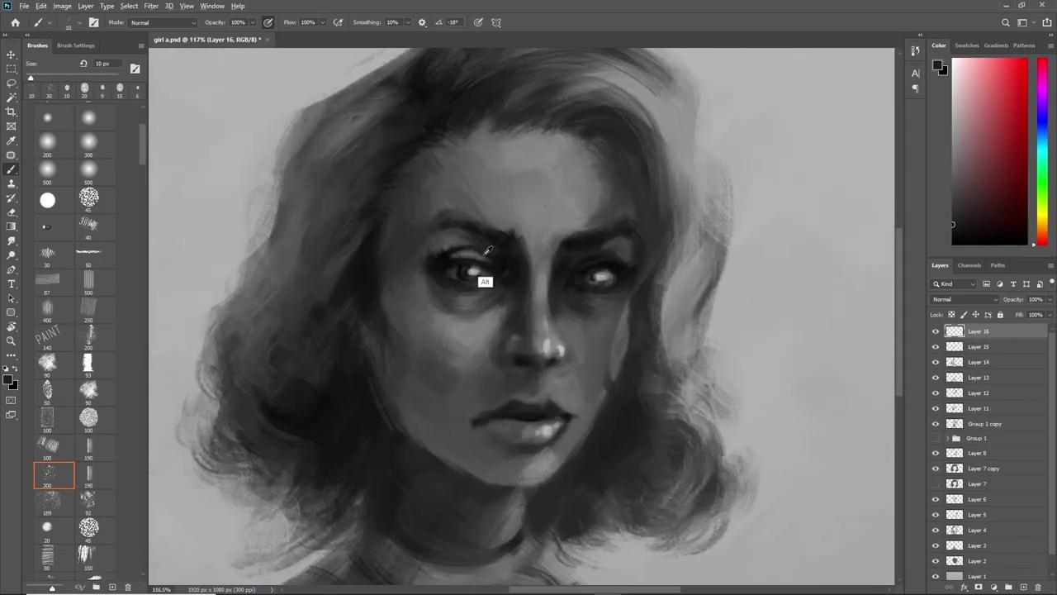
{"action": "left_click", "coordinate": [597, 283], "text": "alt"}
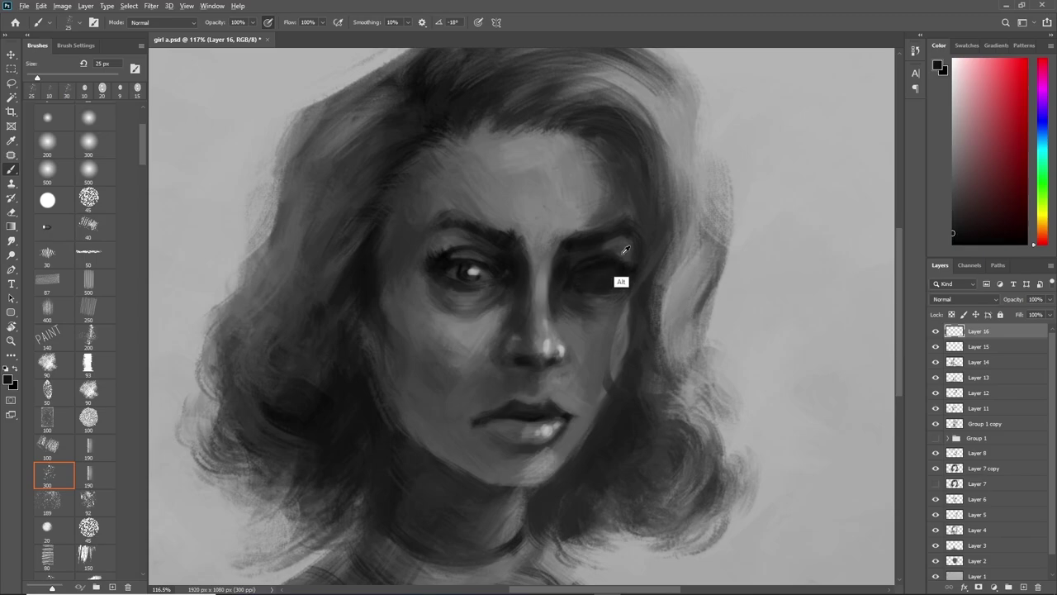
{"action": "left_click_drag", "start_coordinate": [620, 280], "coordinate": [602, 278]}
Shade the right eye's lid, toggle Layer 18 to compare, and mirror the canvas.
{"action": "scroll", "coordinate": [512, 281], "scroll_direction": "down", "scroll_amount": 1}
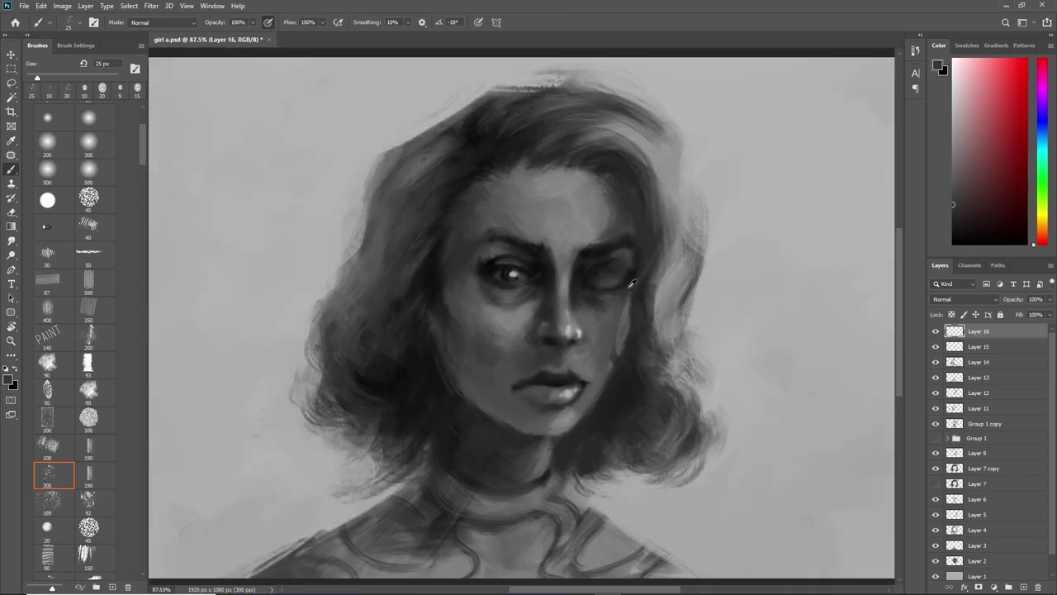
{"action": "scroll", "coordinate": [512, 277], "scroll_direction": "down", "scroll_amount": 1}
{"action": "left_click_drag", "start_coordinate": [594, 289], "coordinate": [561, 291]}
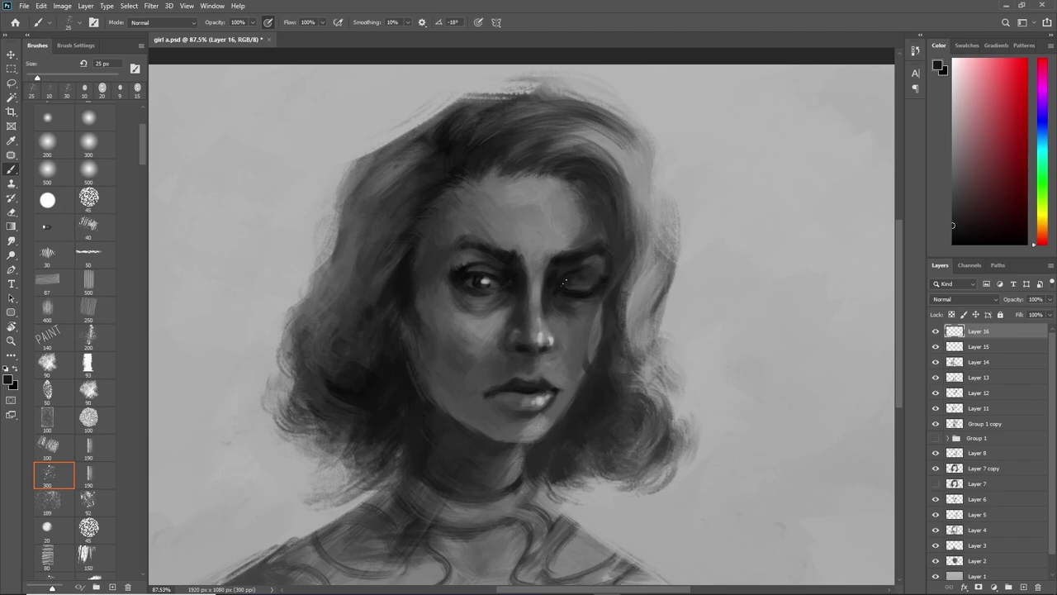
{"action": "scroll", "coordinate": [620, 256], "scroll_direction": "down", "scroll_amount": 3}
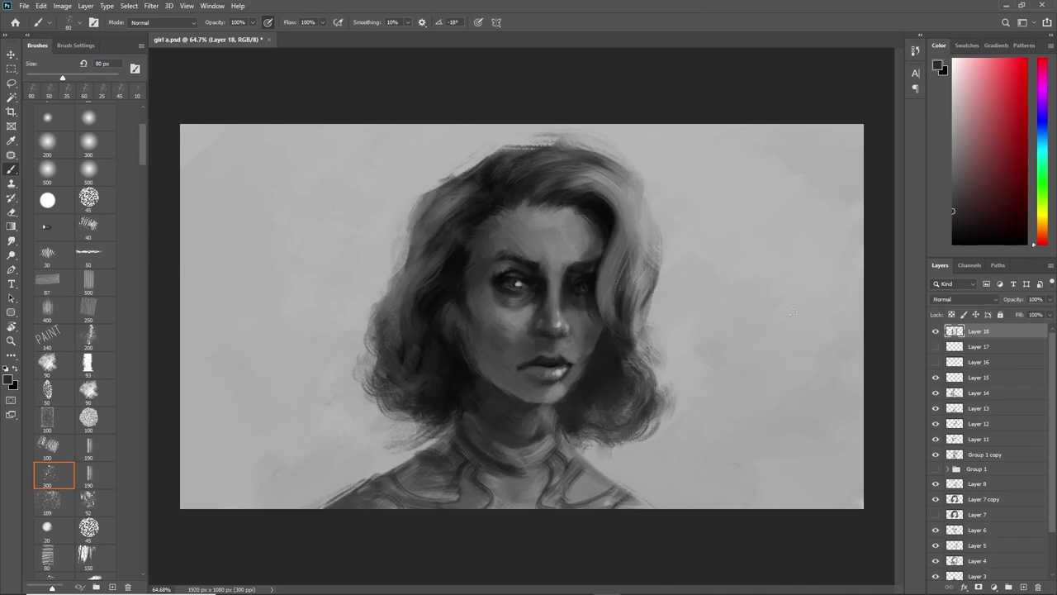
{"action": "left_click", "coordinate": [935, 332]}
{"action": "left_click", "coordinate": [935, 331]}
{"action": "left_click", "coordinate": [935, 331]}
{"action": "left_click", "coordinate": [935, 331]}
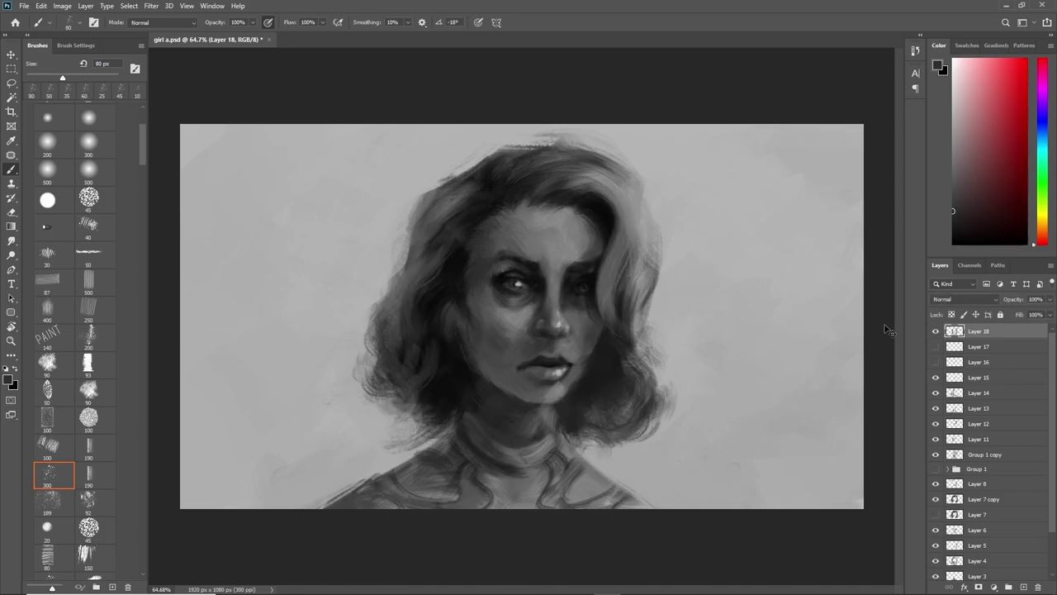
{"action": "key", "text": "h"}
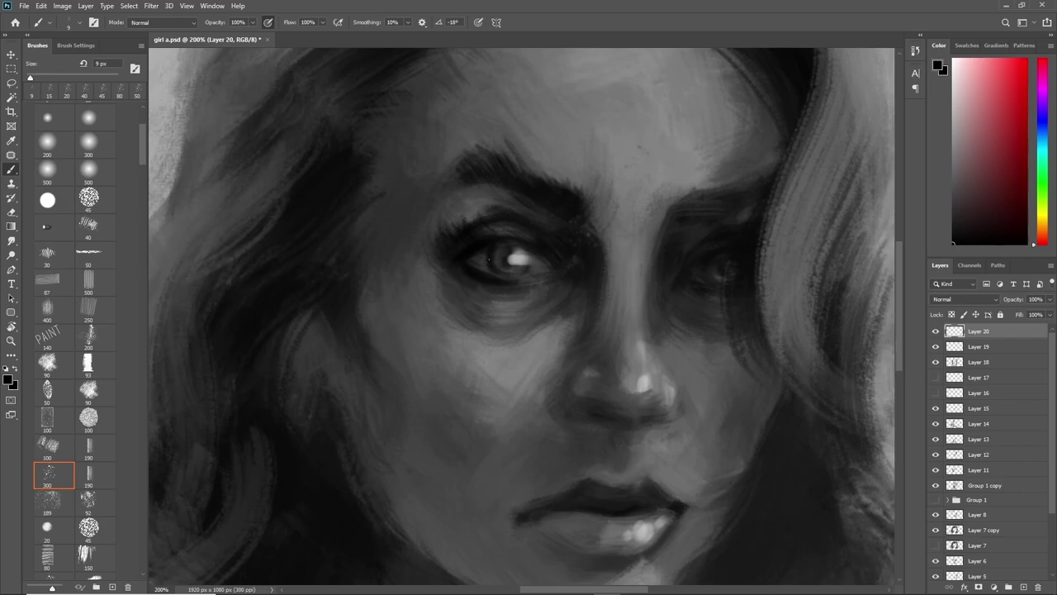
Darken the outer lashes of the left eye with sampled black.
{"action": "left_click", "coordinate": [478, 291], "text": "alt"}
{"action": "left_click", "coordinate": [471, 269], "text": "alt"}
{"action": "left_click_drag", "start_coordinate": [441, 248], "coordinate": [431, 223]}
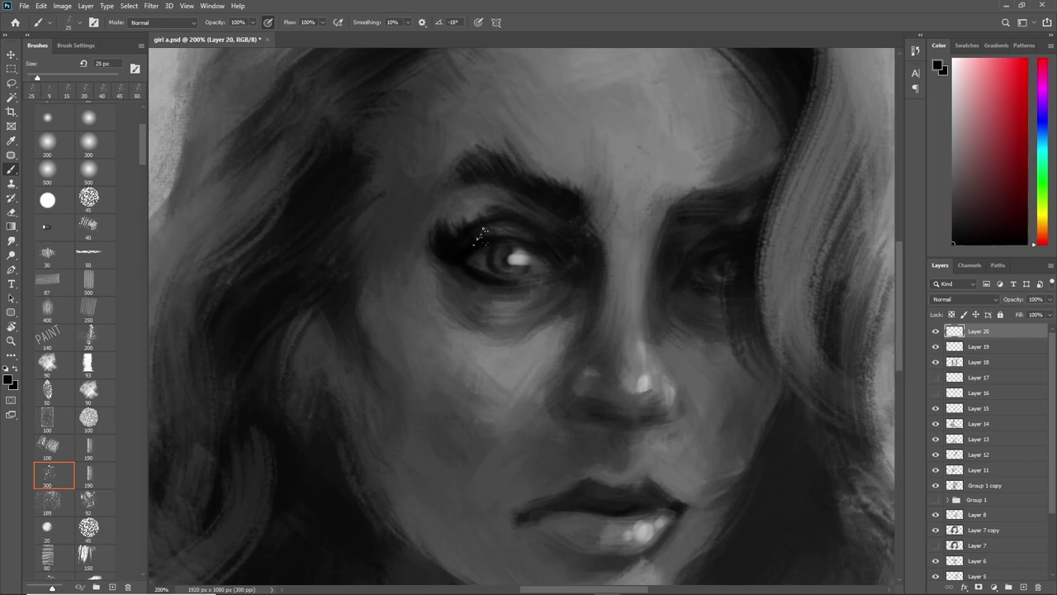
{"action": "left_click", "coordinate": [484, 289], "text": "alt"}
{"action": "key", "text": "bracketleft"}
Sample light and dark greys from the eye and face, enlarging the brush to 25 px.
{"action": "left_click", "coordinate": [511, 256], "text": "alt"}
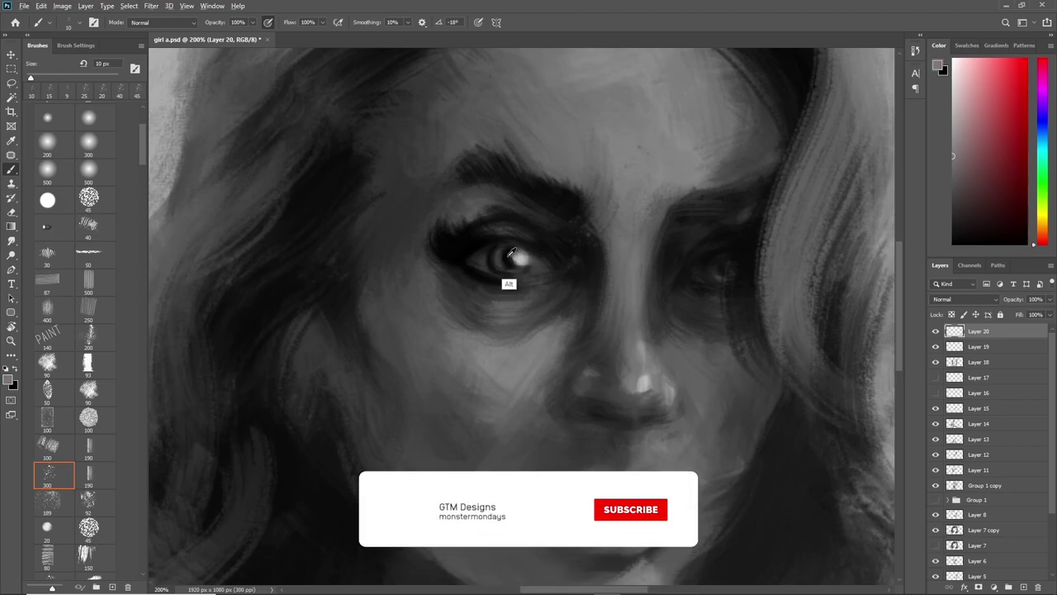
{"action": "left_click", "coordinate": [485, 239], "text": "alt"}
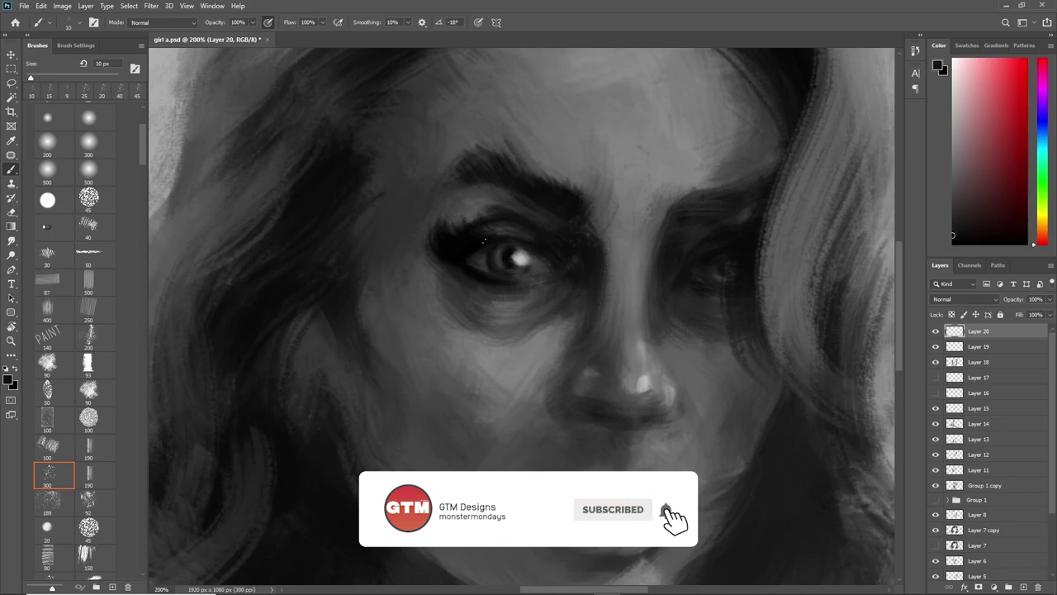
{"action": "left_click", "coordinate": [499, 201], "text": "alt"}
{"action": "key", "text": "bracketright"}
{"action": "key", "text": "bracketright"}
{"action": "key", "text": "bracketright"}
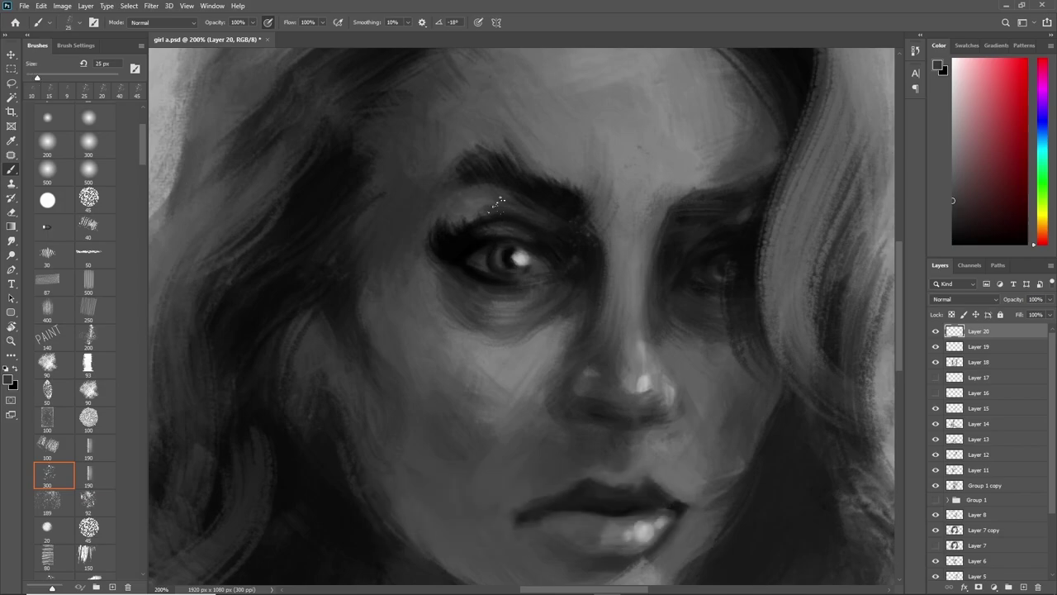
{"action": "left_click", "coordinate": [574, 289], "text": "alt"}
{"action": "scroll", "coordinate": [578, 241], "scroll_direction": "down", "scroll_amount": 2}
{"action": "scroll", "coordinate": [578, 241], "scroll_direction": "down", "scroll_amount": 2}
{"action": "scroll", "coordinate": [512, 272], "scroll_direction": "up", "scroll_amount": 5}
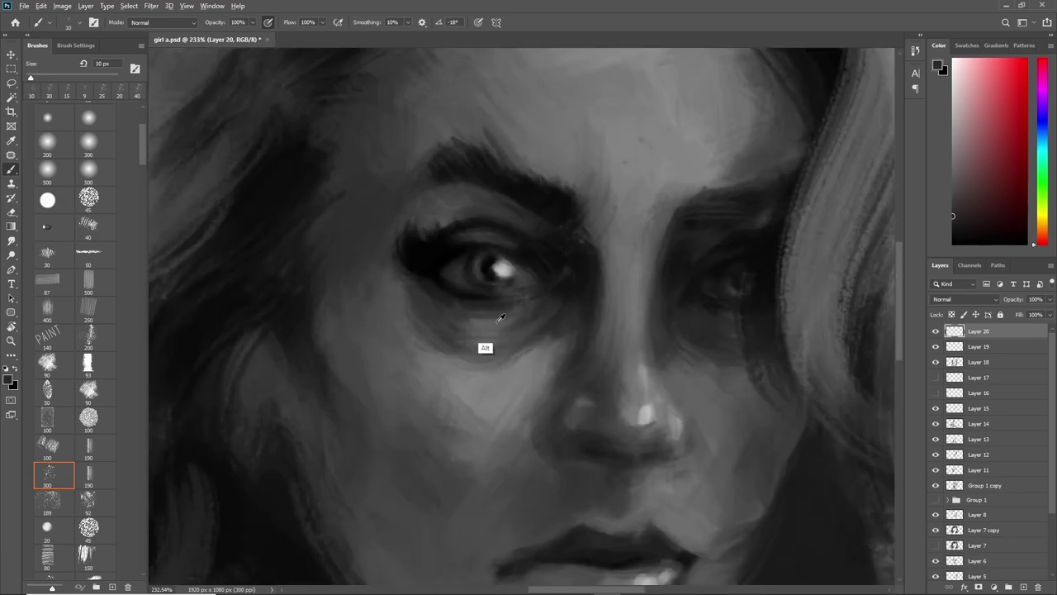
Sample the left eye's highlight, iris and lighter tones.
{"action": "left_click", "coordinate": [507, 270], "text": "alt"}
{"action": "left_click", "coordinate": [498, 266], "text": "alt"}
{"action": "left_click", "coordinate": [467, 266], "text": "alt"}
{"action": "scroll", "coordinate": [606, 260], "scroll_direction": "down", "scroll_amount": 5}
{"action": "scroll", "coordinate": [589, 284], "scroll_direction": "up", "scroll_amount": 4}
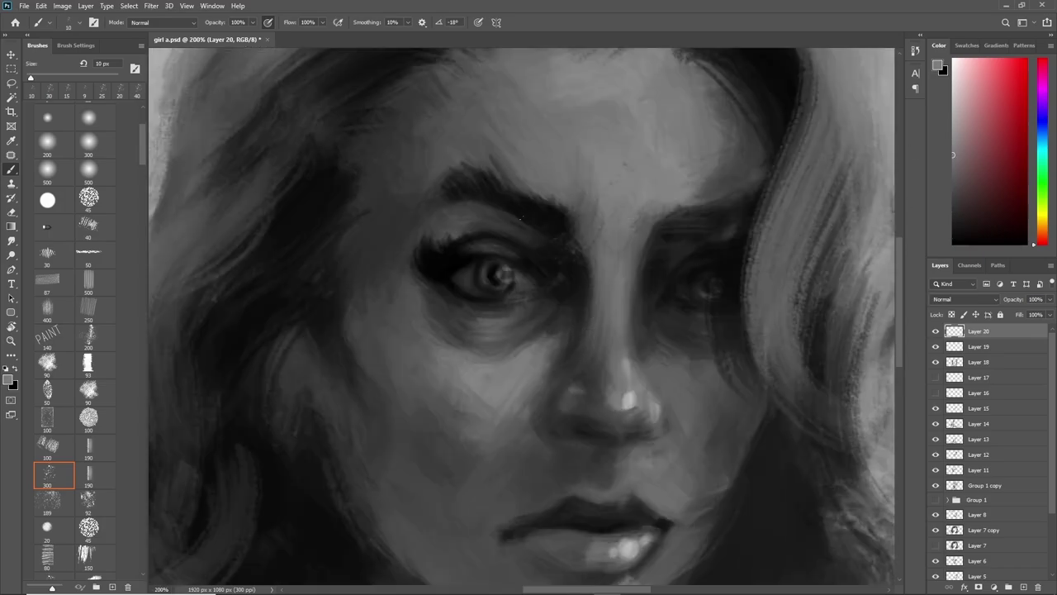
{"action": "scroll", "coordinate": [82, 196], "scroll_direction": "up", "scroll_amount": 2}
Switch to a small round brush and sample dark and light tones around the left eye.
{"action": "left_click", "coordinate": [95, 132]}
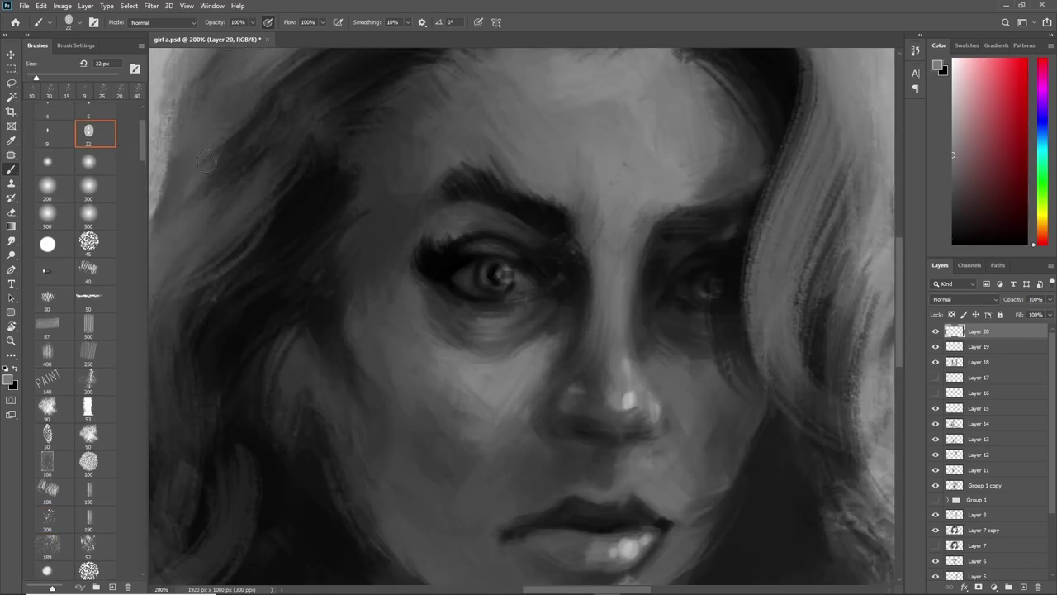
{"action": "left_click", "coordinate": [509, 273], "text": "alt"}
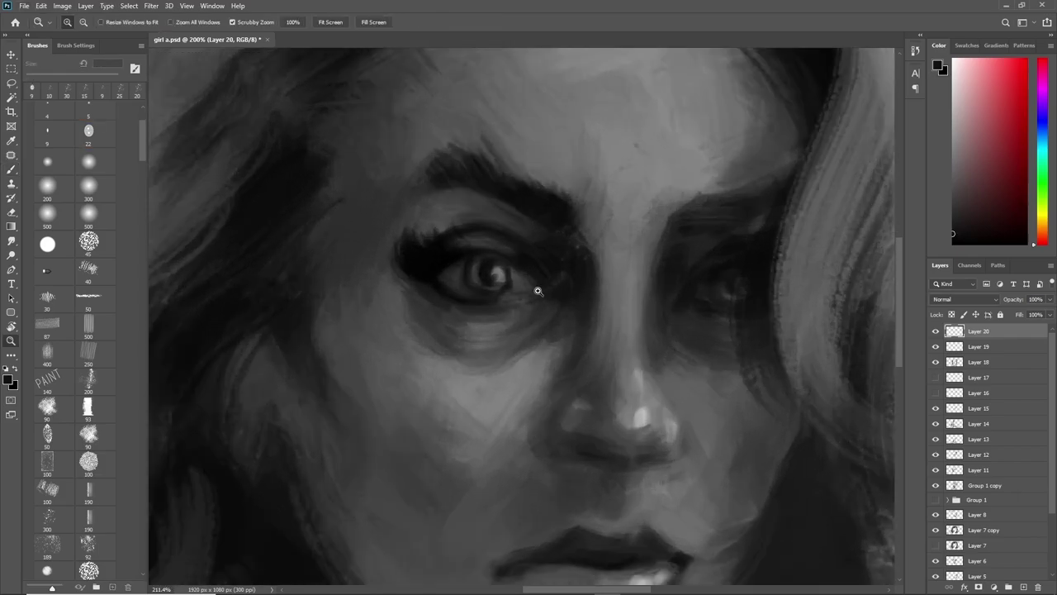
{"action": "scroll", "coordinate": [513, 282], "scroll_direction": "down", "scroll_amount": 2}
{"action": "left_click", "coordinate": [513, 281], "text": "alt"}
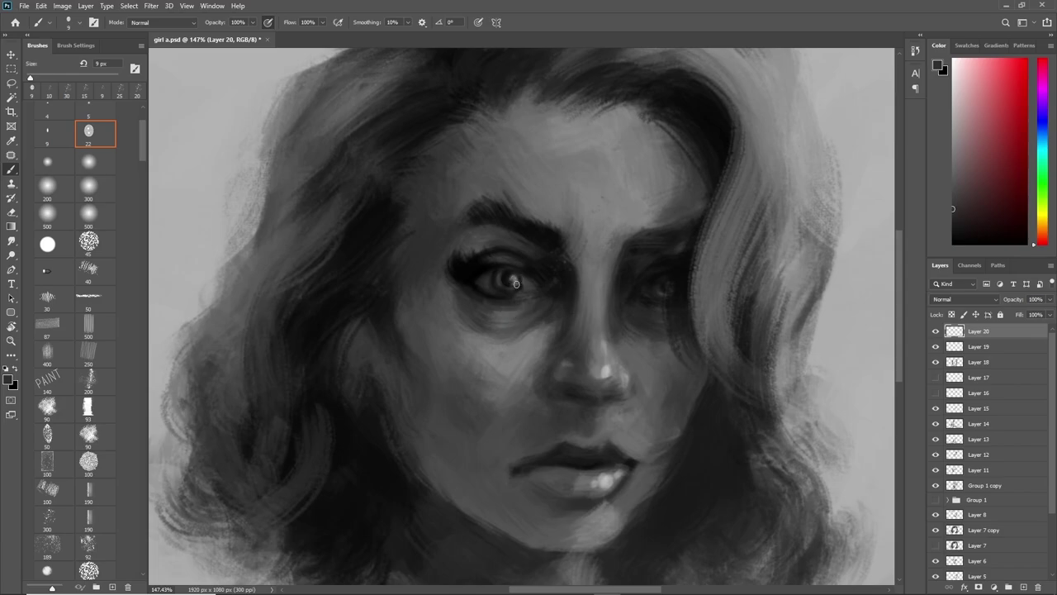
{"action": "left_click", "coordinate": [482, 289], "text": "alt"}
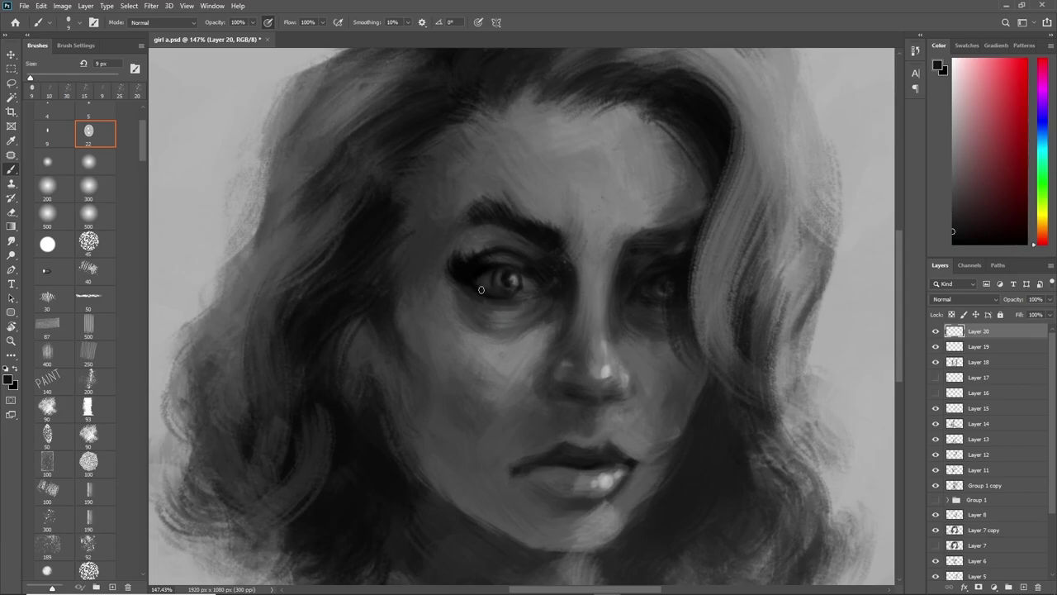
{"action": "left_click", "coordinate": [529, 286], "text": "alt"}
{"action": "left_click", "coordinate": [612, 362], "text": "alt"}
{"action": "left_click", "coordinate": [525, 314], "text": "alt"}
{"action": "left_click", "coordinate": [497, 283], "text": "alt"}
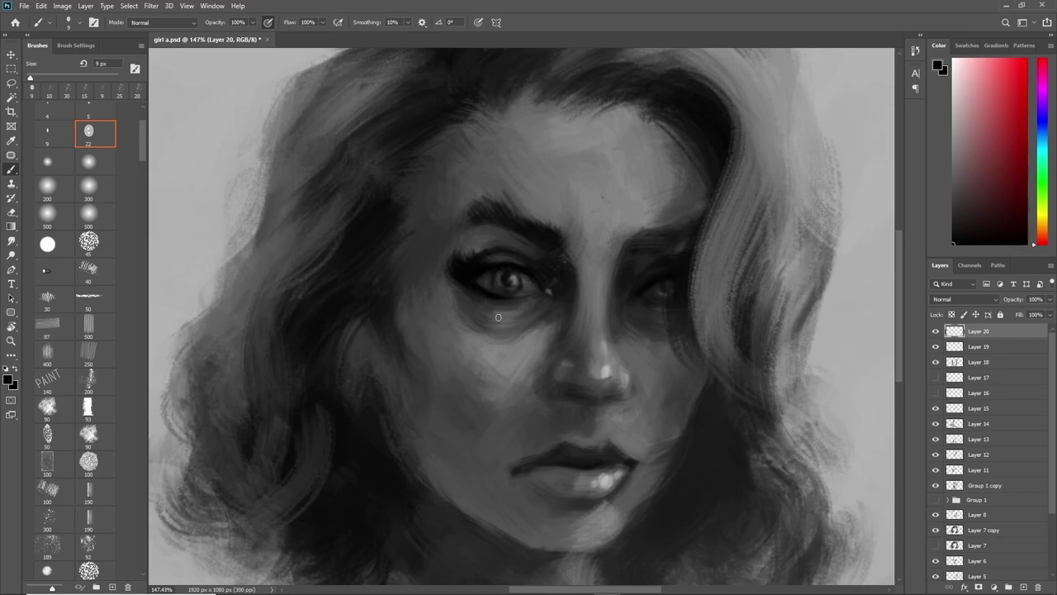
Sample darker greys under the eye at 30 px, then select the scatter brush.
{"action": "key", "text": "bracketright"}
{"action": "key", "text": "bracketright"}
{"action": "key", "text": "bracketright"}
{"action": "left_click", "coordinate": [475, 318], "text": "alt"}
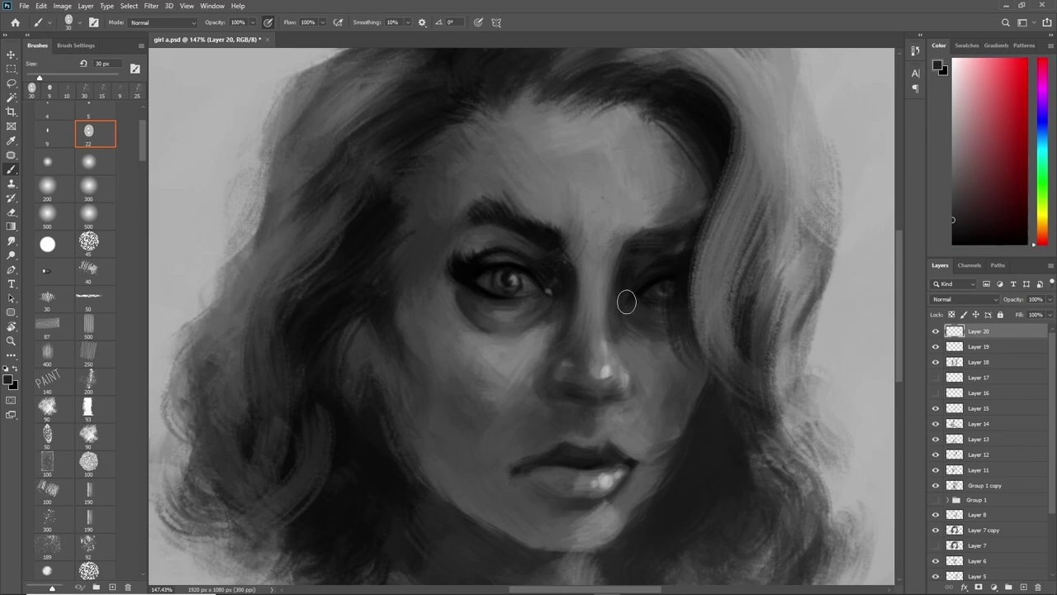
{"action": "left_click", "coordinate": [451, 289], "text": "alt"}
{"action": "left_click", "coordinate": [483, 318], "text": "alt"}
Sample a light grey and scatter 40–50 px sparkle speckles around both eyes.
{"action": "left_click", "coordinate": [54, 519]}
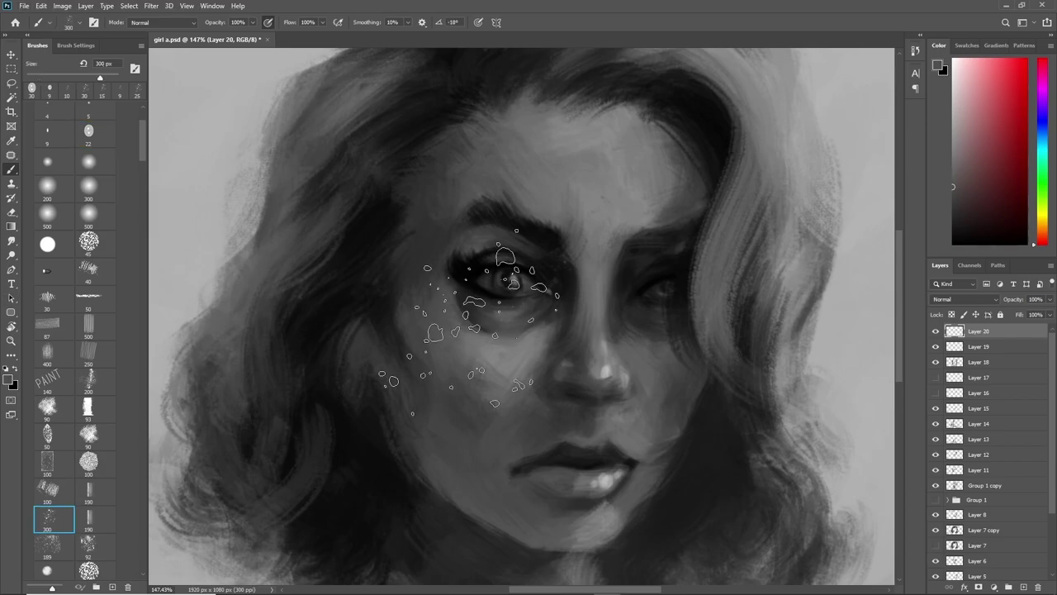
{"action": "key", "text": "bracketleft"}
{"action": "key", "text": "bracketleft"}
{"action": "key", "text": "bracketleft"}
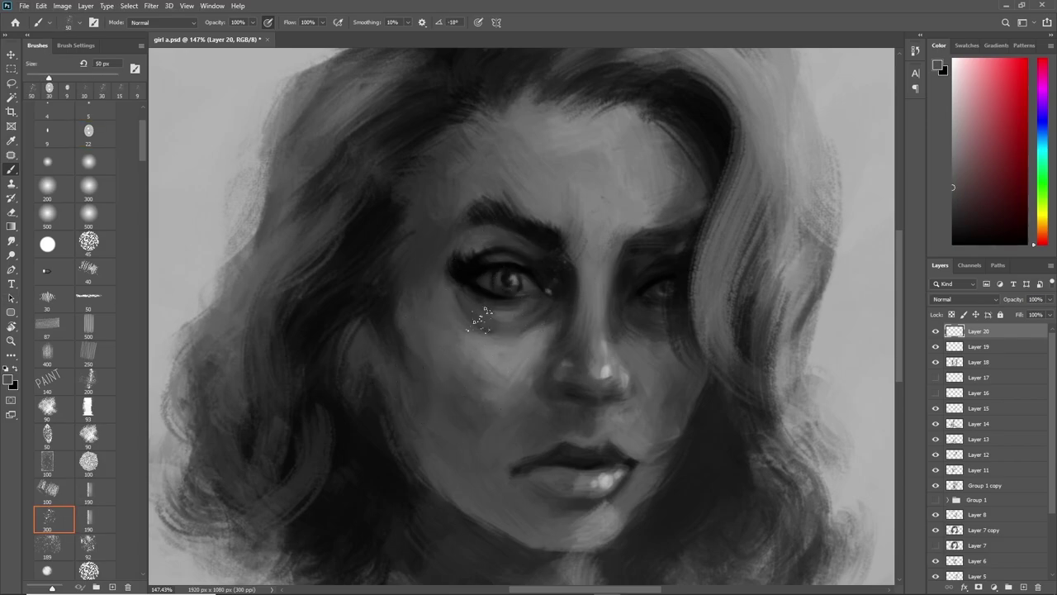
{"action": "left_click", "coordinate": [547, 321], "text": "alt"}
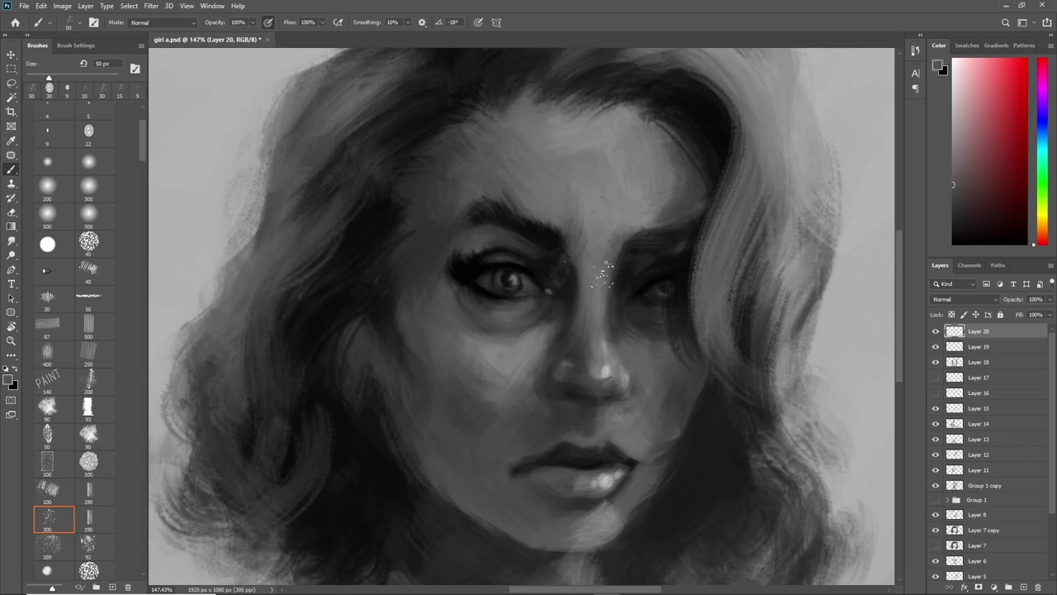
{"action": "key", "text": "ctrl+0"}
{"action": "scroll", "coordinate": [602, 307], "scroll_direction": "up", "scroll_amount": 2}
{"action": "key", "text": "d"}
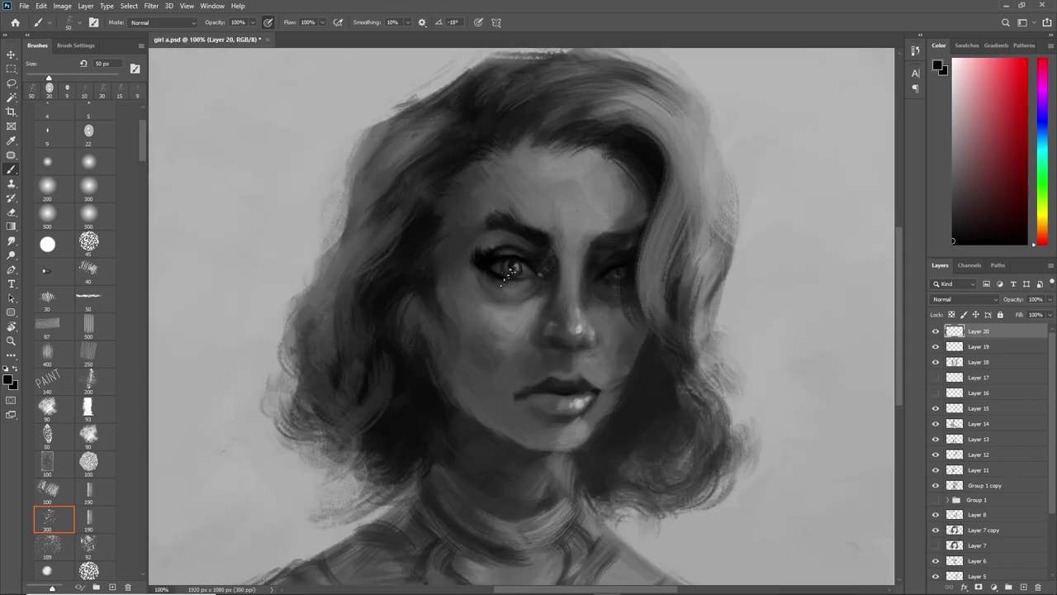
{"action": "scroll", "coordinate": [549, 277], "scroll_direction": "up", "scroll_amount": 3}
{"action": "key", "text": "bracketright"}
{"action": "mouse_move", "coordinate": [452, 225]}
{"action": "left_mouse_down"}
{"action": "mouse_move", "coordinate": [488, 264]}
{"action": "mouse_move", "coordinate": [537, 252]}
{"action": "mouse_move", "coordinate": [558, 273]}
{"action": "left_mouse_up"}
{"action": "left_click_drag", "start_coordinate": [589, 276], "coordinate": [551, 308]}
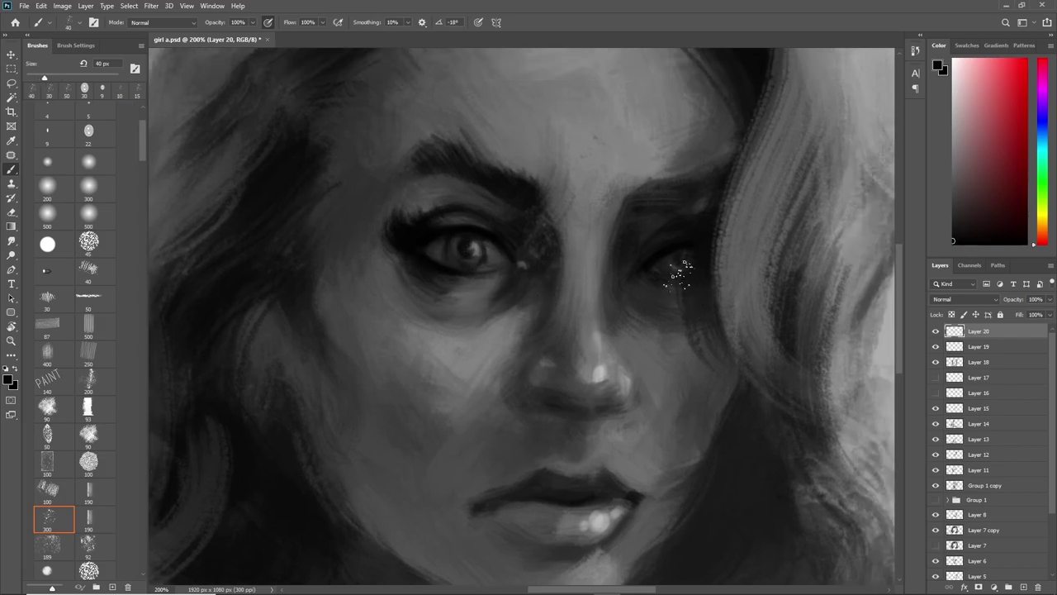
With sampled dark greys, deepen the right upper eyelid, inner eye corner and nostril shadow.
{"action": "left_click", "coordinate": [636, 216], "text": "alt"}
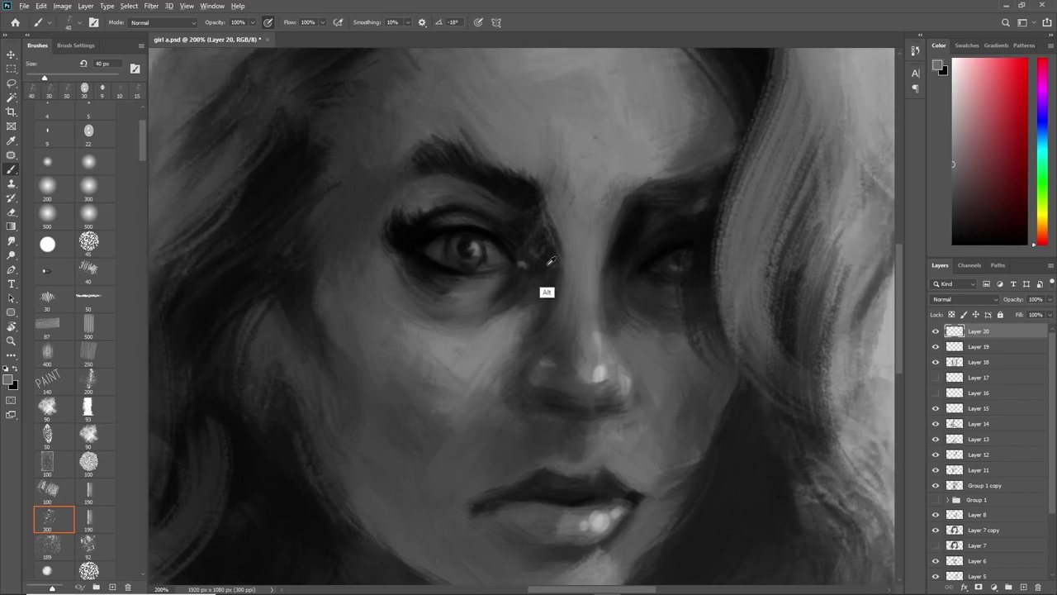
{"action": "left_click_drag", "start_coordinate": [618, 236], "coordinate": [549, 261]}
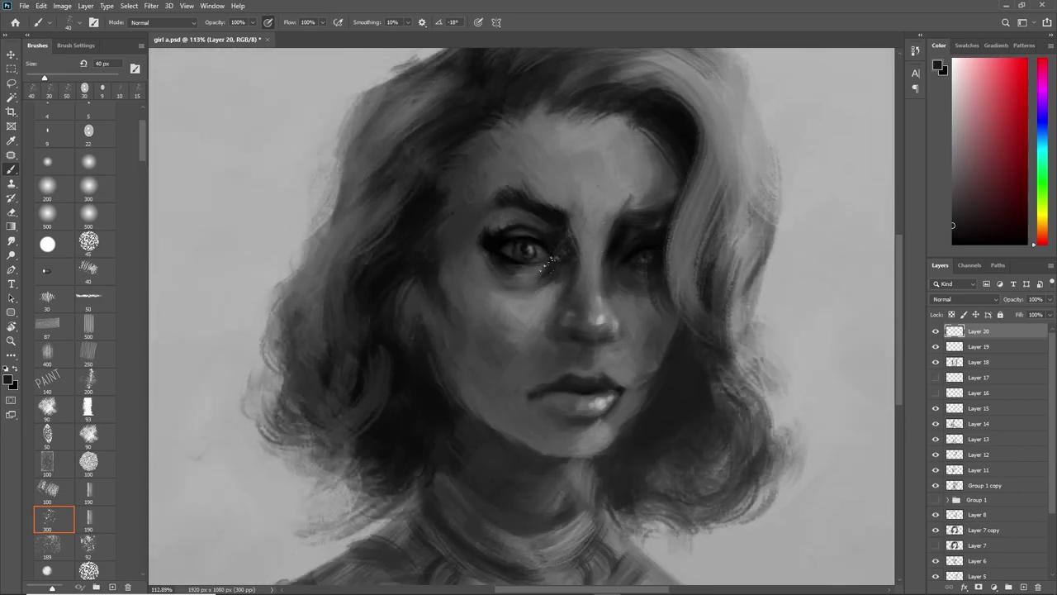
{"action": "left_click_drag", "start_coordinate": [485, 219], "coordinate": [543, 228]}
{"action": "left_click", "coordinate": [523, 241], "text": "alt"}
{"action": "left_click_drag", "start_coordinate": [558, 244], "coordinate": [604, 263]}
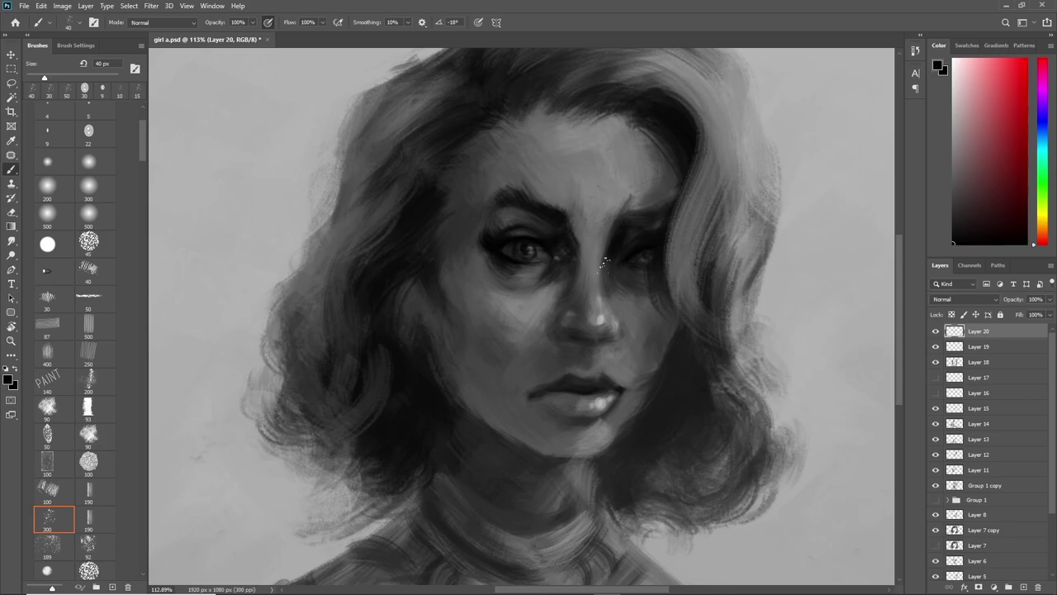
{"action": "left_click_drag", "start_coordinate": [552, 340], "coordinate": [594, 332]}
Sample mid-grey, black and light grey tones from the nostril, dark eye and nose highlight.
{"action": "left_click", "coordinate": [570, 333], "text": "alt"}
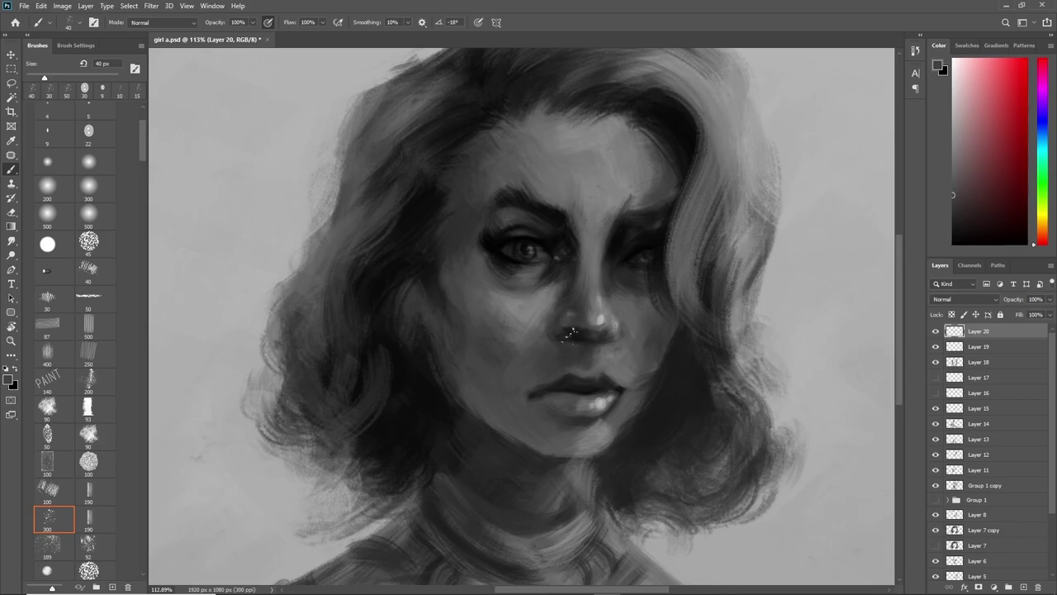
{"action": "key", "text": "d"}
{"action": "left_click", "coordinate": [485, 247], "text": "alt"}
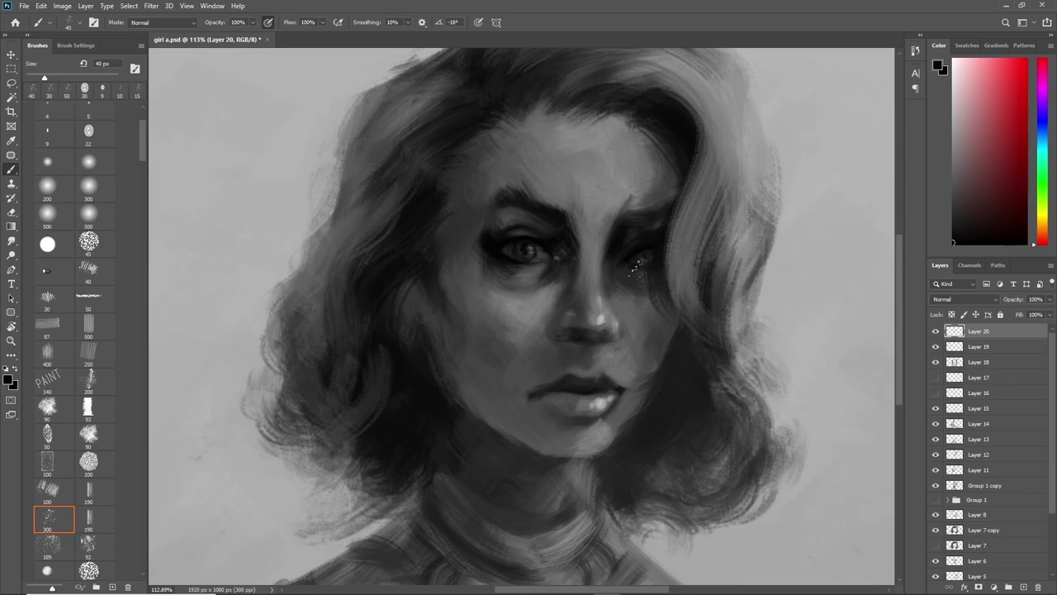
{"action": "left_click", "coordinate": [610, 330], "text": "alt"}
View the whole painting and toggle Layer 20 off and on to compare the eye shading.
{"action": "key", "text": "d"}
{"action": "scroll", "coordinate": [666, 300], "scroll_direction": "down", "scroll_amount": 3}
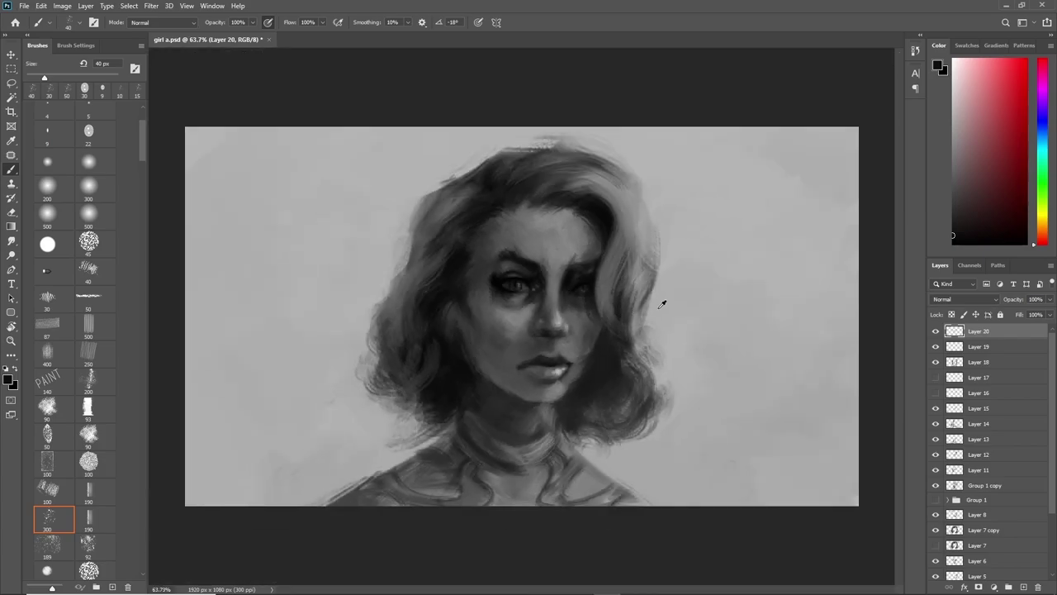
{"action": "left_click", "coordinate": [936, 331]}
{"action": "left_click", "coordinate": [936, 331]}
{"action": "left_click", "coordinate": [936, 331]}
{"action": "left_click", "coordinate": [935, 331]}
Try light 70 px hair strokes beside the eye, then undo them.
{"action": "key", "text": "bracketright"}
{"action": "key", "text": "bracketright"}
{"action": "key", "text": "bracketright"}
{"action": "key", "text": "e"}
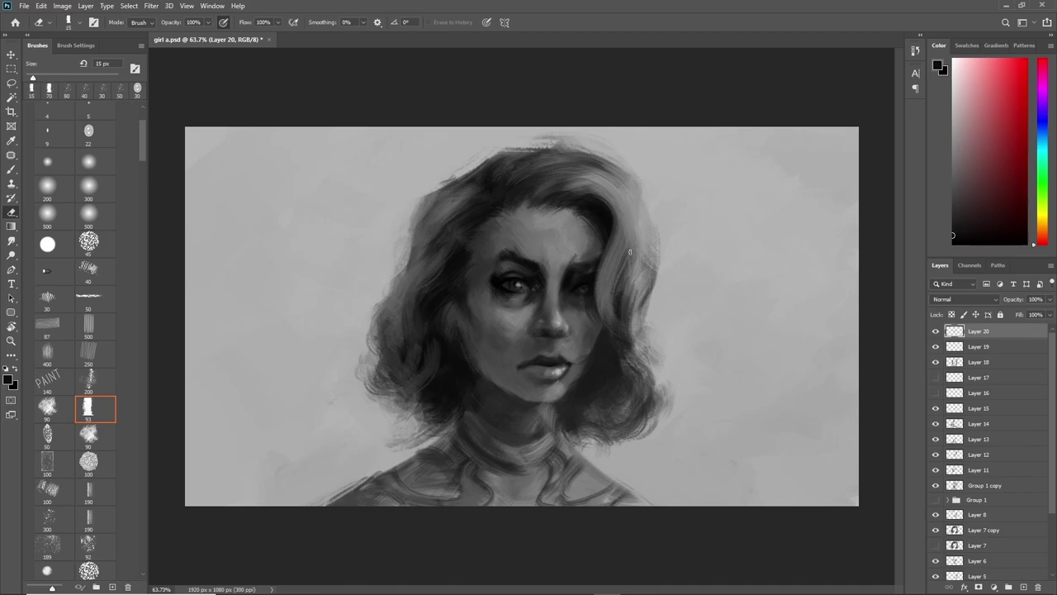
{"action": "key", "text": "b"}
{"action": "left_click", "coordinate": [588, 285], "text": "alt"}
{"action": "left_click_drag", "start_coordinate": [595, 268], "coordinate": [591, 309]}
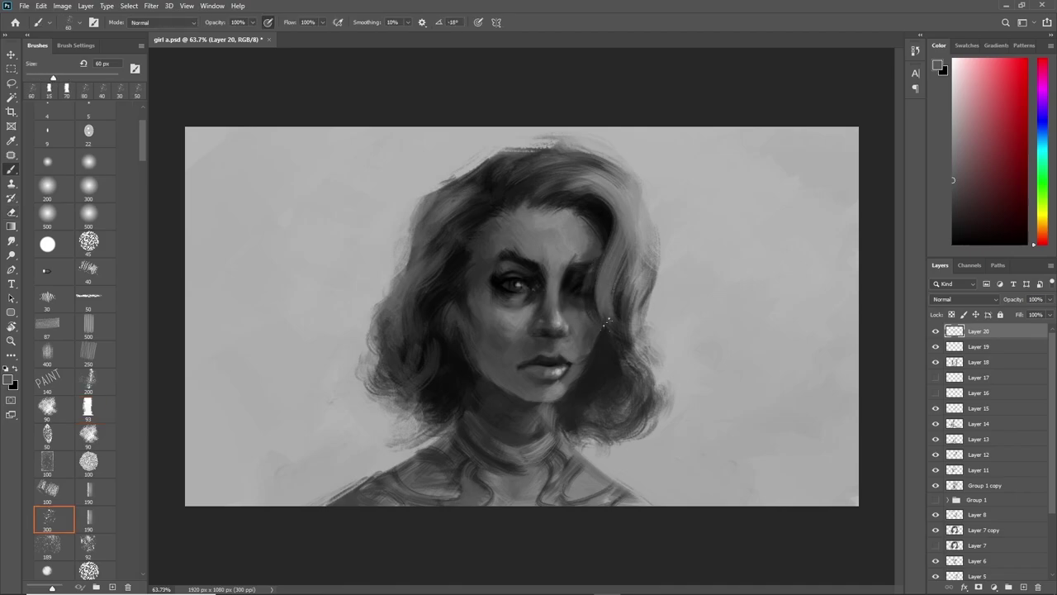
{"action": "left_click_drag", "start_coordinate": [607, 224], "coordinate": [585, 319]}
{"action": "key", "text": "ctrl+z"}
{"action": "key", "text": "ctrl+shift+z"}
{"action": "key", "text": "ctrl+z"}
{"action": "key", "text": "ctrl+shift+z"}
{"action": "key", "text": "ctrl+z"}
{"action": "key", "text": "ctrl+shift+z"}
{"action": "key", "text": "ctrl+z"}
Paint a 50 px stroke near the lips and sample lip and nose-bridge greys.
{"action": "scroll", "coordinate": [601, 350], "scroll_direction": "up", "scroll_amount": 3}
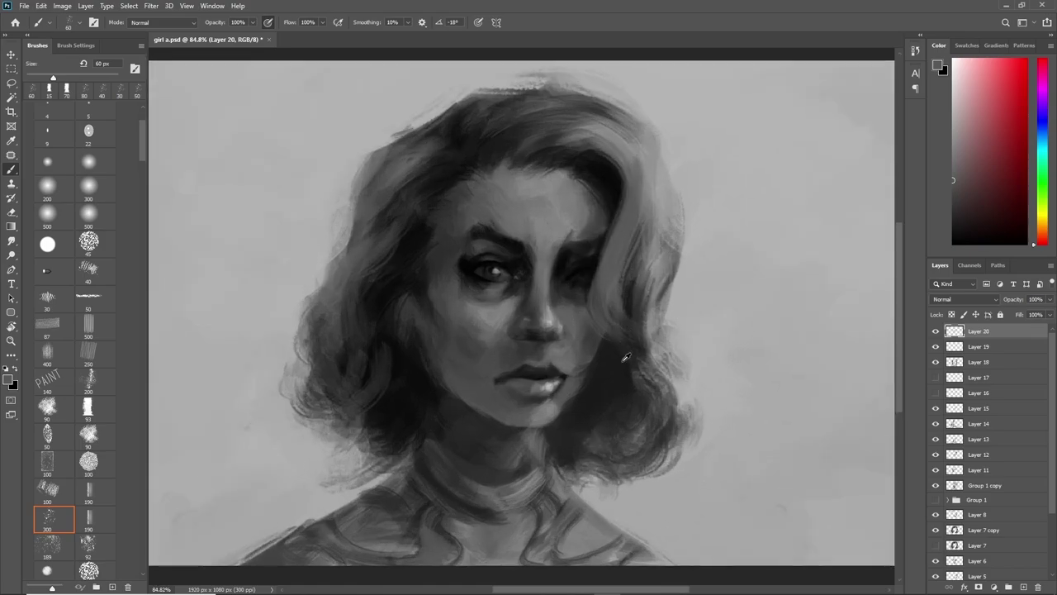
{"action": "key", "text": "bracketleft"}
{"action": "left_click_drag", "start_coordinate": [554, 383], "coordinate": [526, 393]}
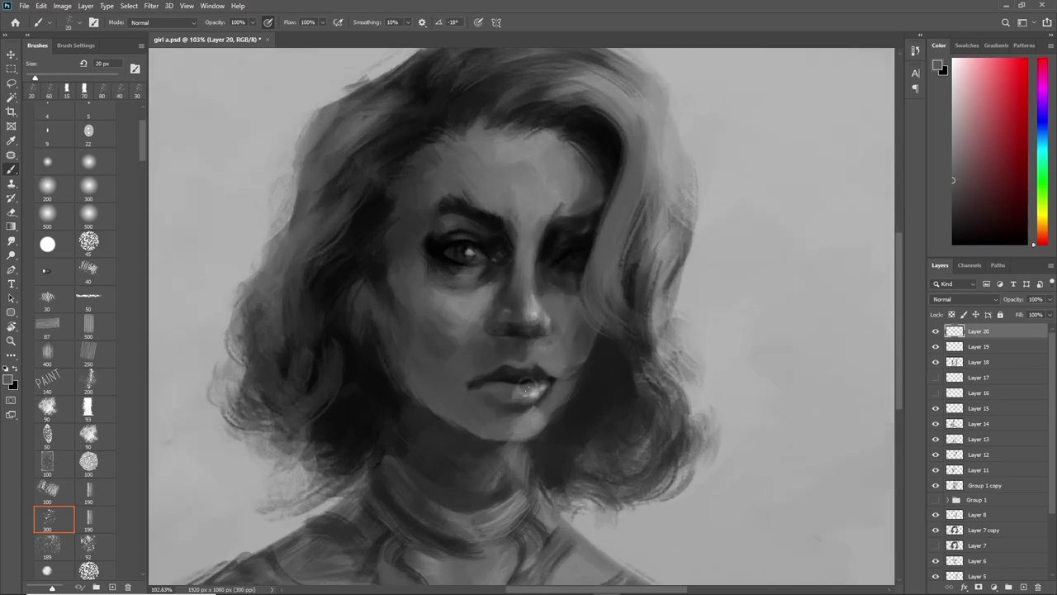
{"action": "left_click", "coordinate": [525, 390], "text": "alt"}
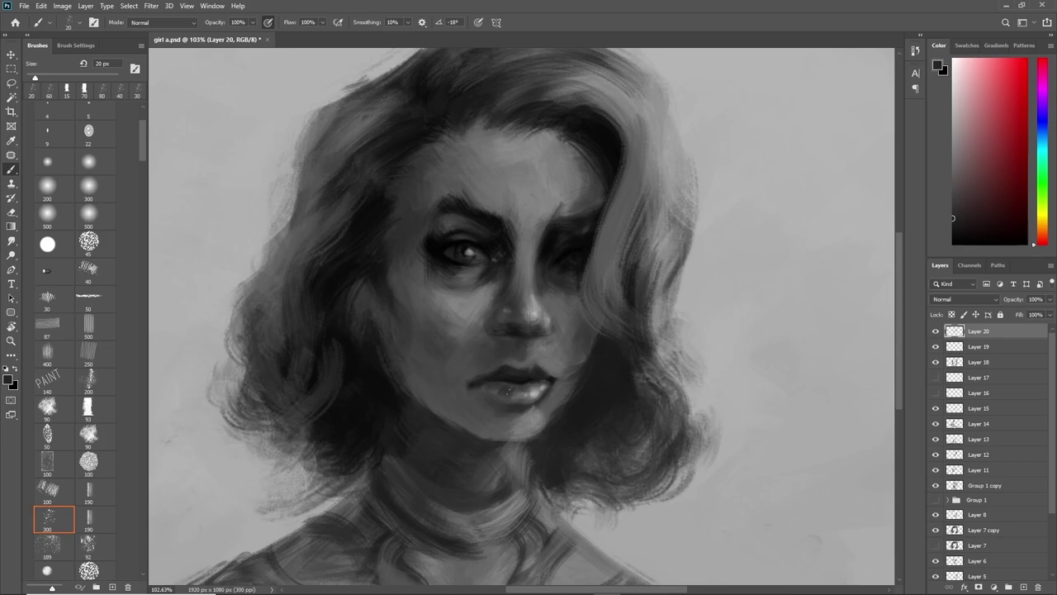
{"action": "left_click", "coordinate": [506, 389], "text": "alt"}
{"action": "left_click", "coordinate": [507, 376], "text": "alt"}
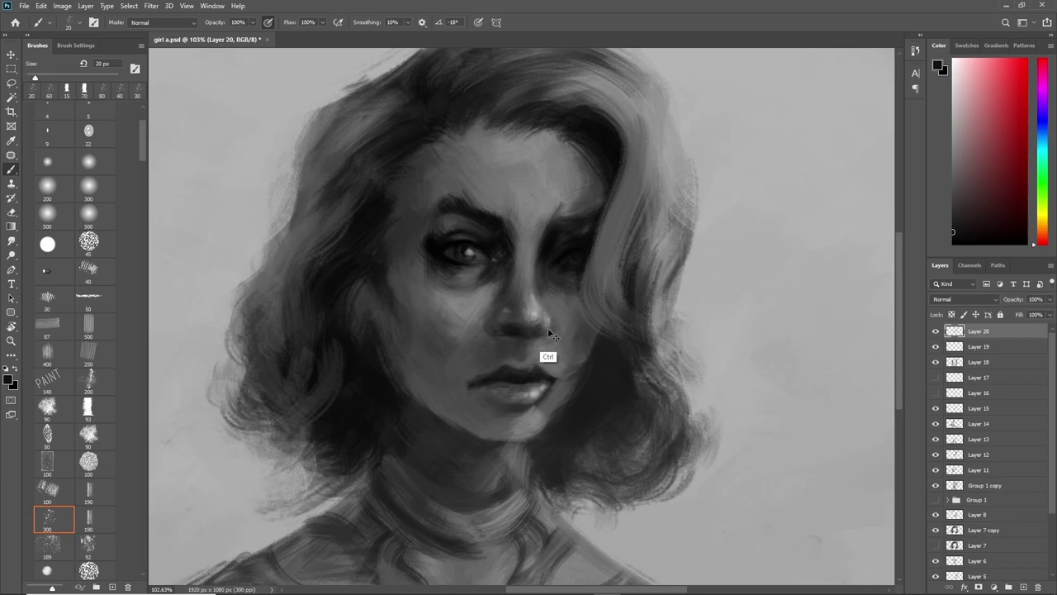
{"action": "left_click", "coordinate": [531, 259], "text": "alt"}
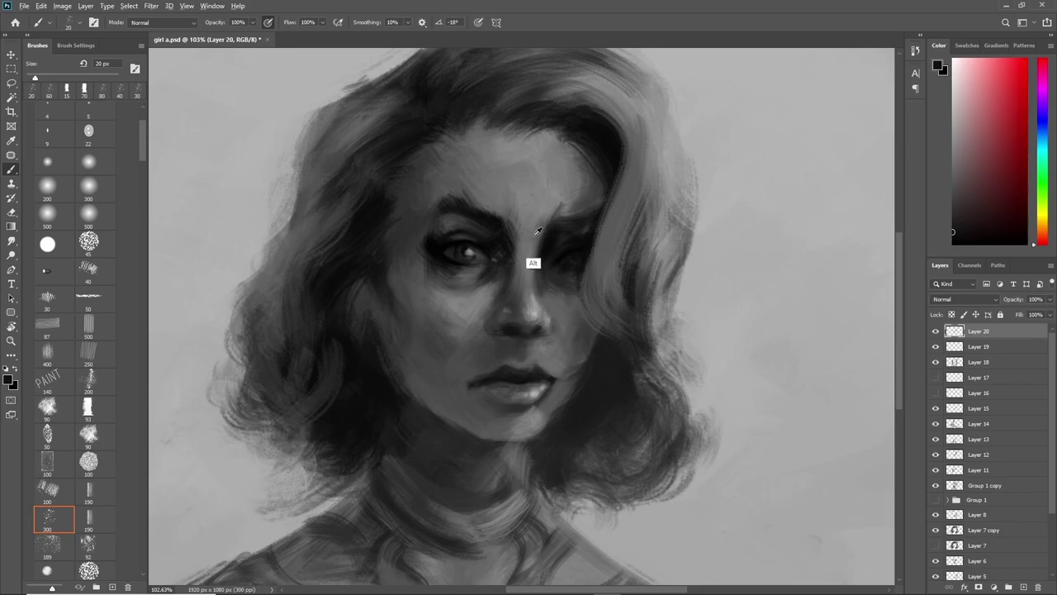
Resize the brush to 35–60 px, sample a forehead grey and swap back to near-black.
{"action": "key", "text": "bracketright"}
{"action": "key", "text": "x"}
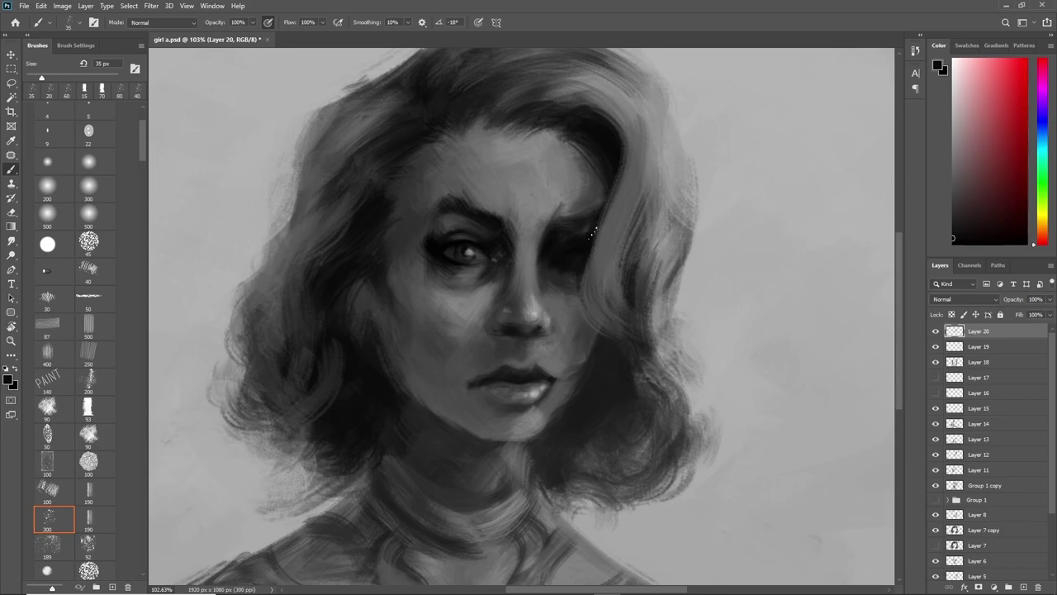
{"action": "key", "text": "bracketright"}
{"action": "key", "text": "bracketright"}
{"action": "key", "text": "bracketright"}
{"action": "left_click", "coordinate": [585, 197], "text": "alt"}
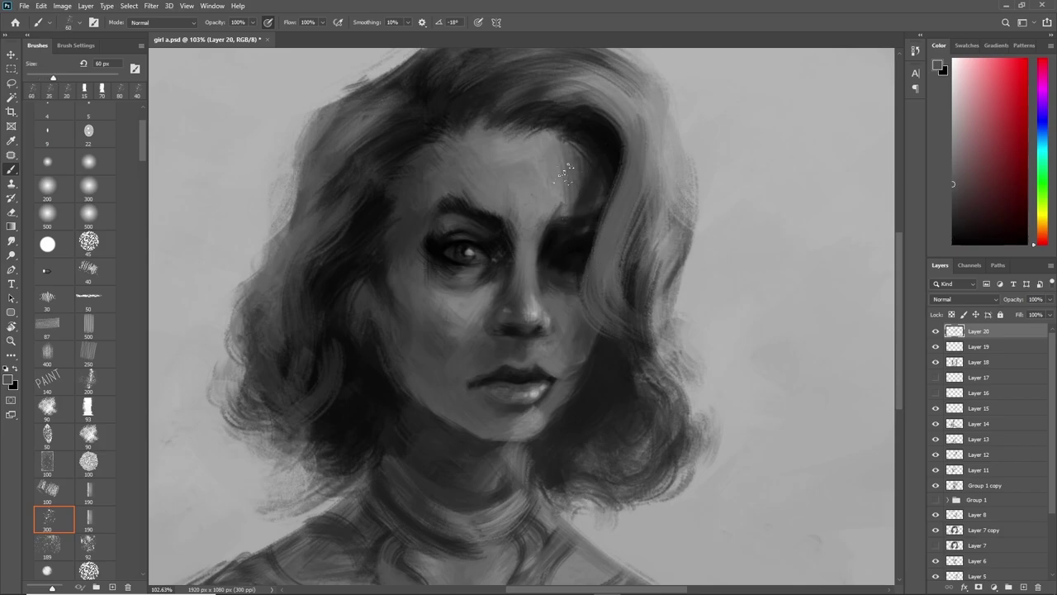
{"action": "key", "text": "x"}
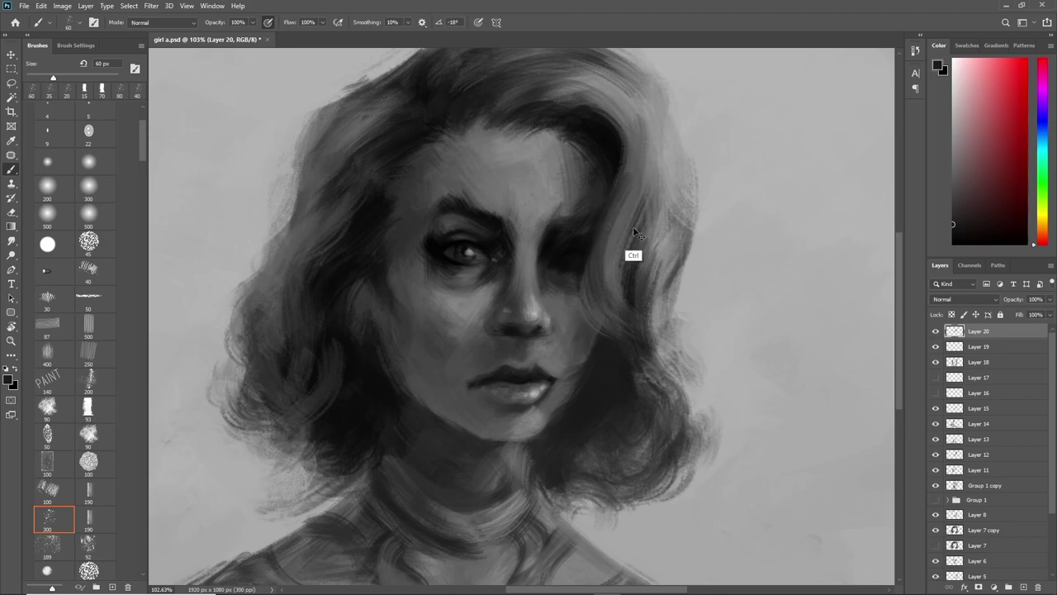
{"action": "scroll", "coordinate": [611, 272], "scroll_direction": "down", "scroll_amount": 3}
{"action": "scroll", "coordinate": [599, 302], "scroll_direction": "up", "scroll_amount": 2}
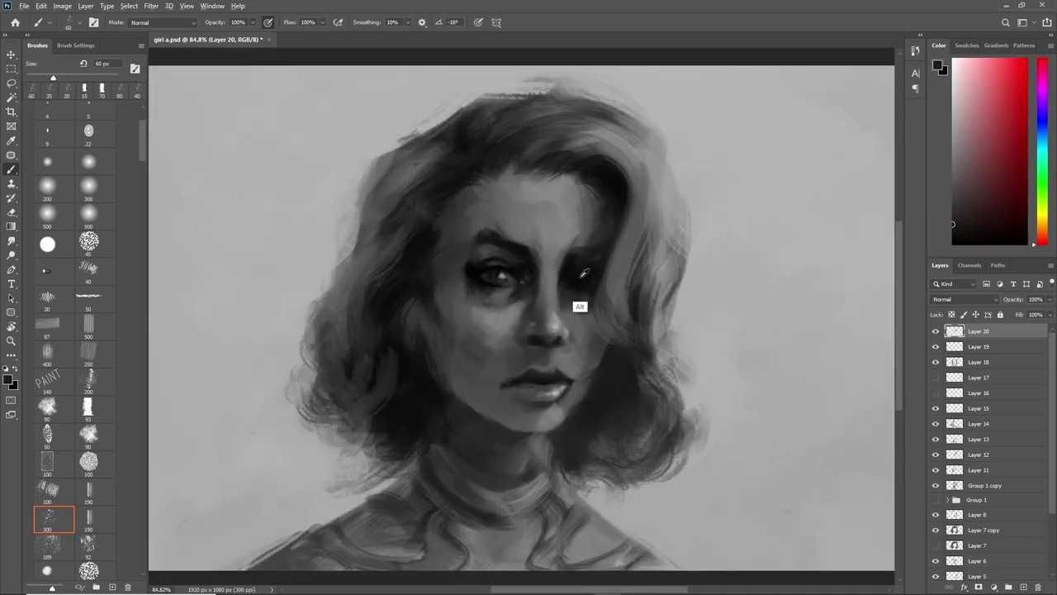
Sample a series of darker and lighter greys around the lips and lip corner.
{"action": "left_click", "coordinate": [590, 326], "text": "alt"}
{"action": "left_click", "coordinate": [562, 399], "text": "alt"}
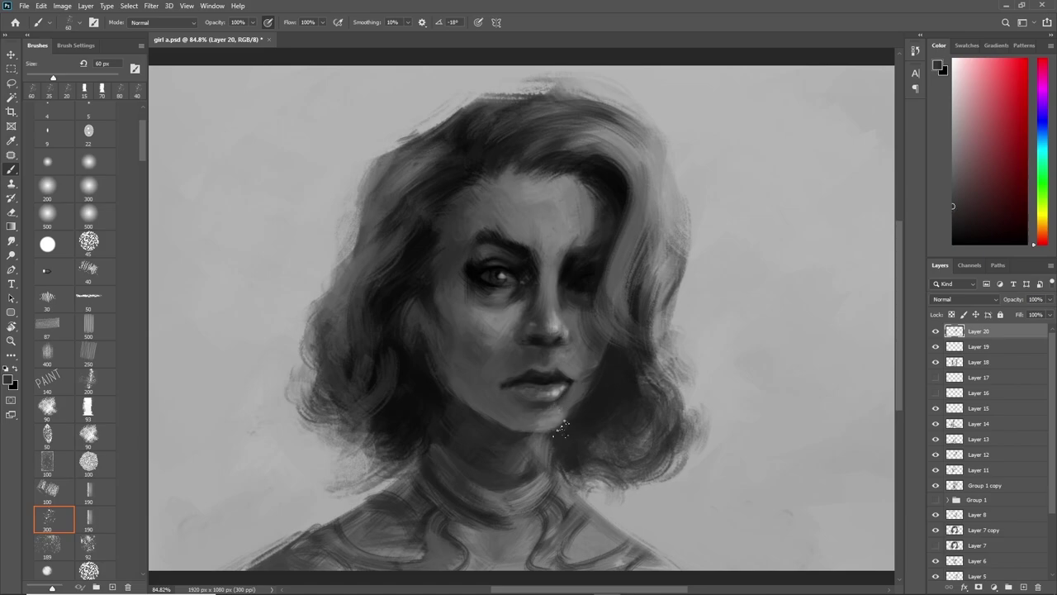
{"action": "left_click", "coordinate": [560, 366], "text": "alt"}
{"action": "left_click", "coordinate": [560, 369], "text": "alt"}
{"action": "left_click", "coordinate": [504, 409], "text": "alt"}
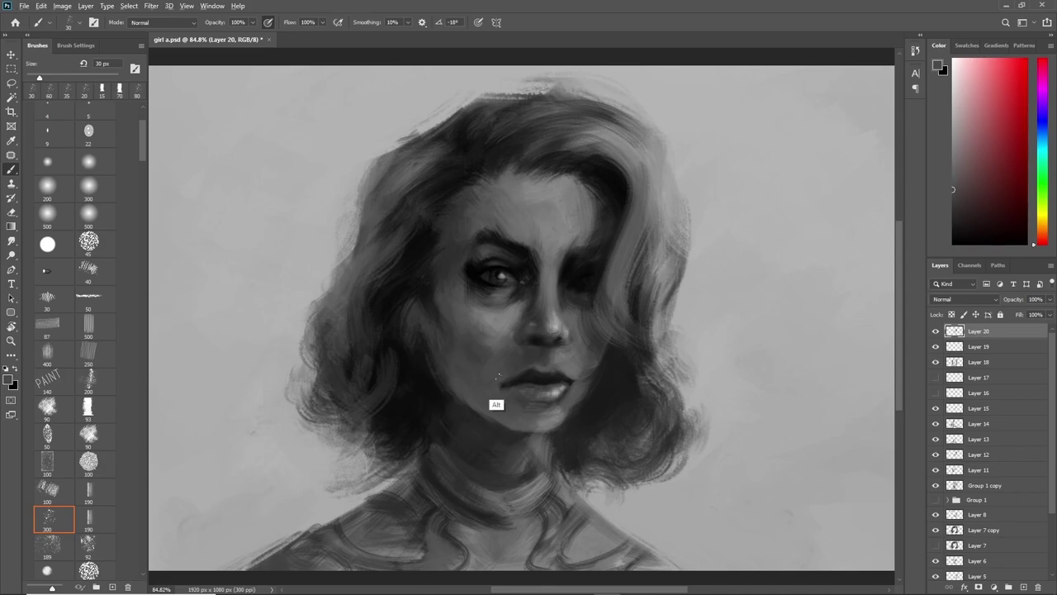
{"action": "left_click", "coordinate": [558, 369], "text": "alt"}
{"action": "left_click", "coordinate": [552, 400], "text": "alt"}
Briefly erase, sample forehead greys for sparkles, and add a new empty layer.
{"action": "key", "text": "e"}
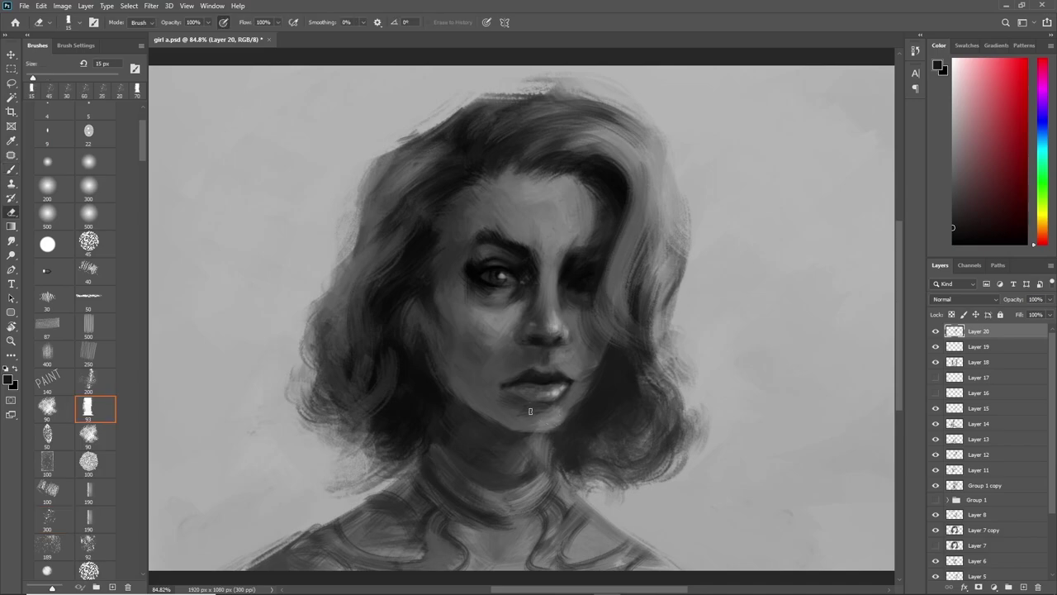
{"action": "key", "text": "b"}
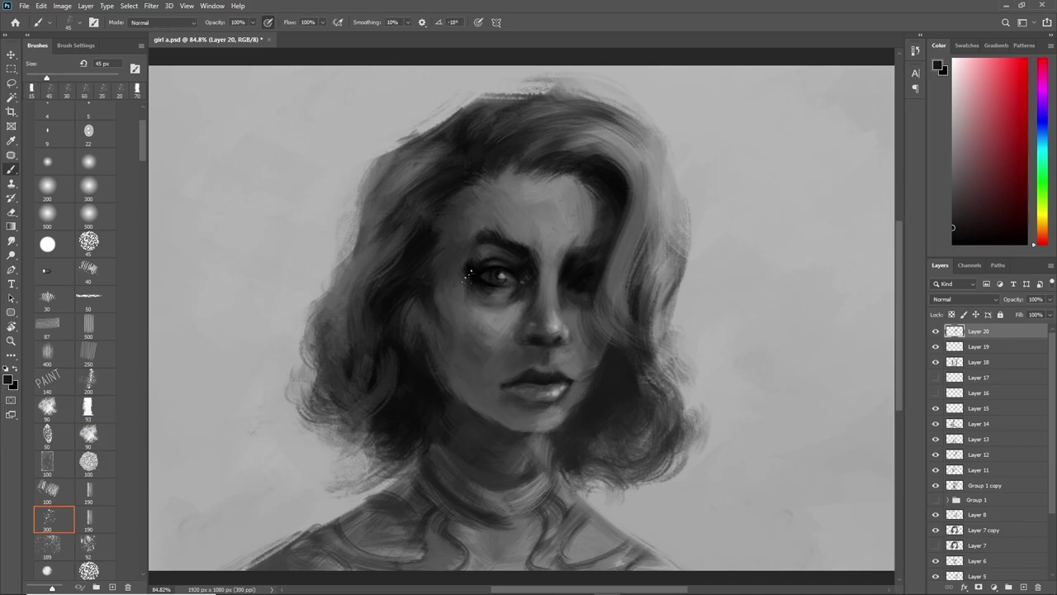
{"action": "left_click", "coordinate": [471, 294], "text": "alt"}
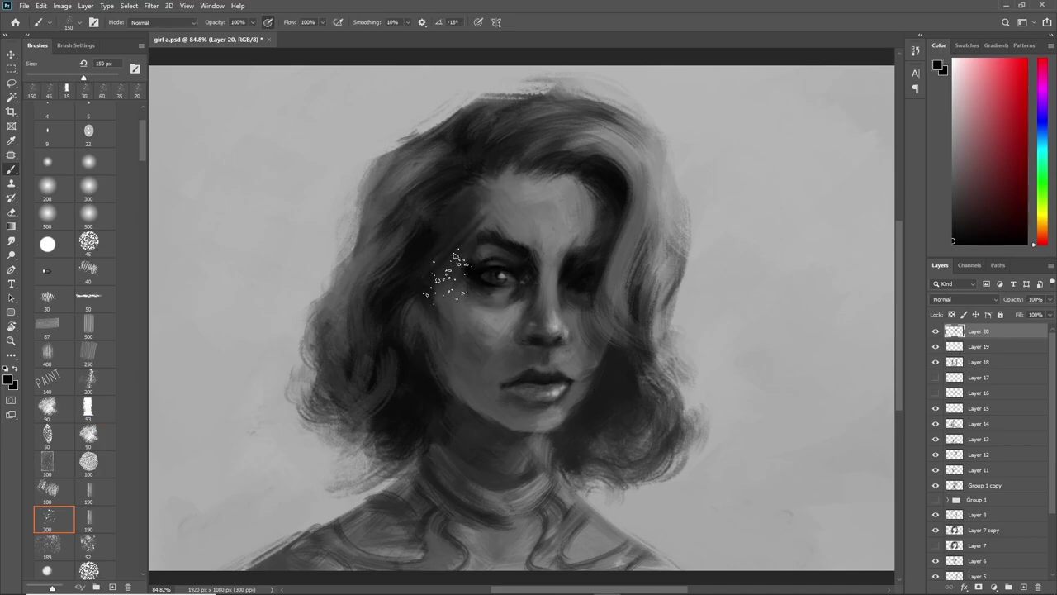
{"action": "left_click", "coordinate": [449, 304], "text": "alt"}
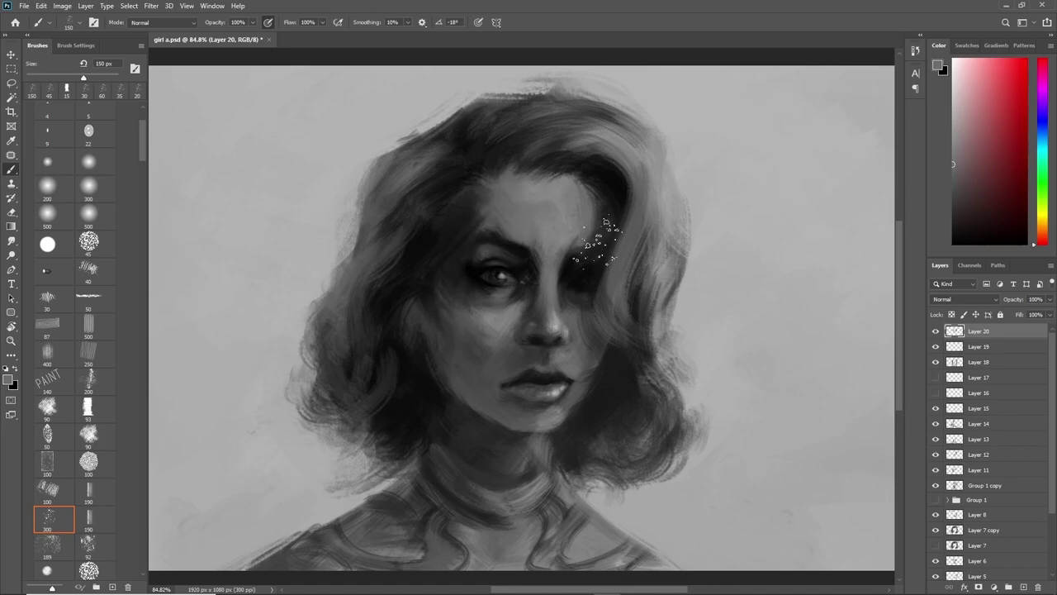
{"action": "key", "text": "ctrl+shift+n"}
Confirm Layer 21 and darken the hair right of the jaw and cheek with a 60 px brush.
{"action": "key", "text": "Return"}
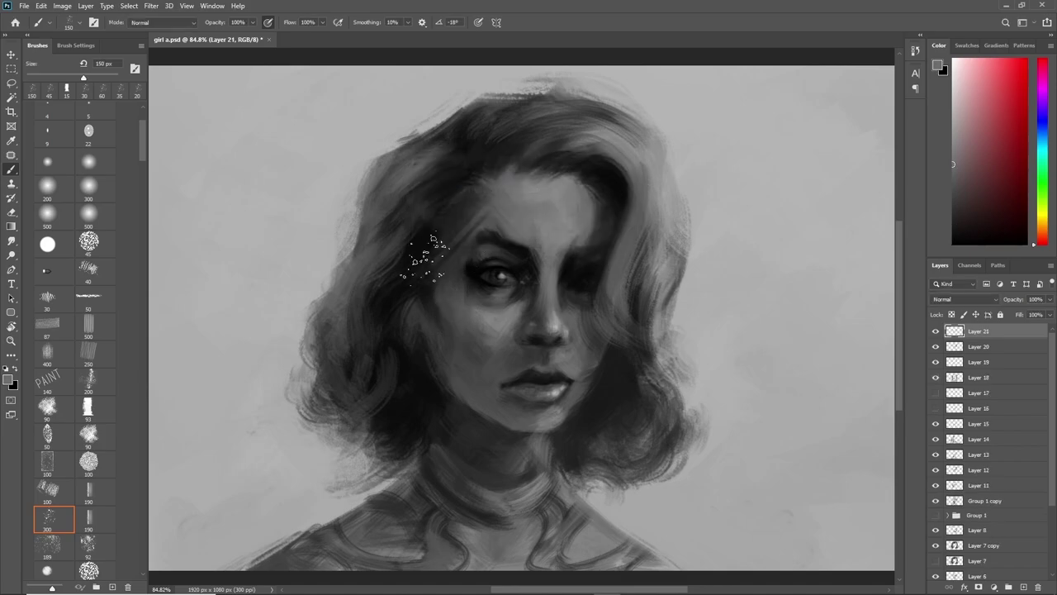
{"action": "left_click", "coordinate": [450, 272], "text": "alt"}
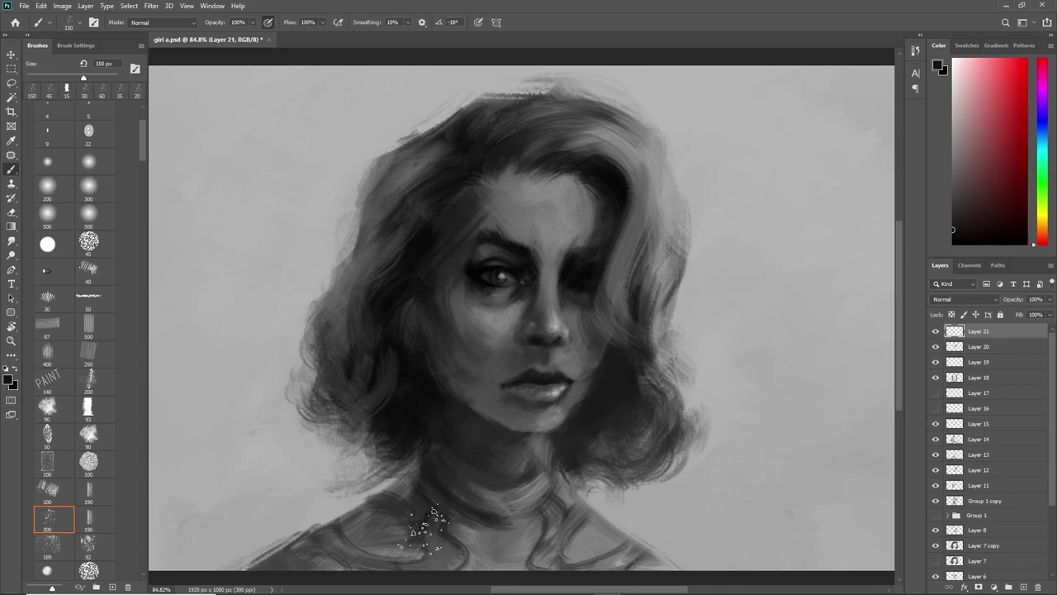
{"action": "scroll", "coordinate": [446, 495], "scroll_direction": "down", "scroll_amount": 3}
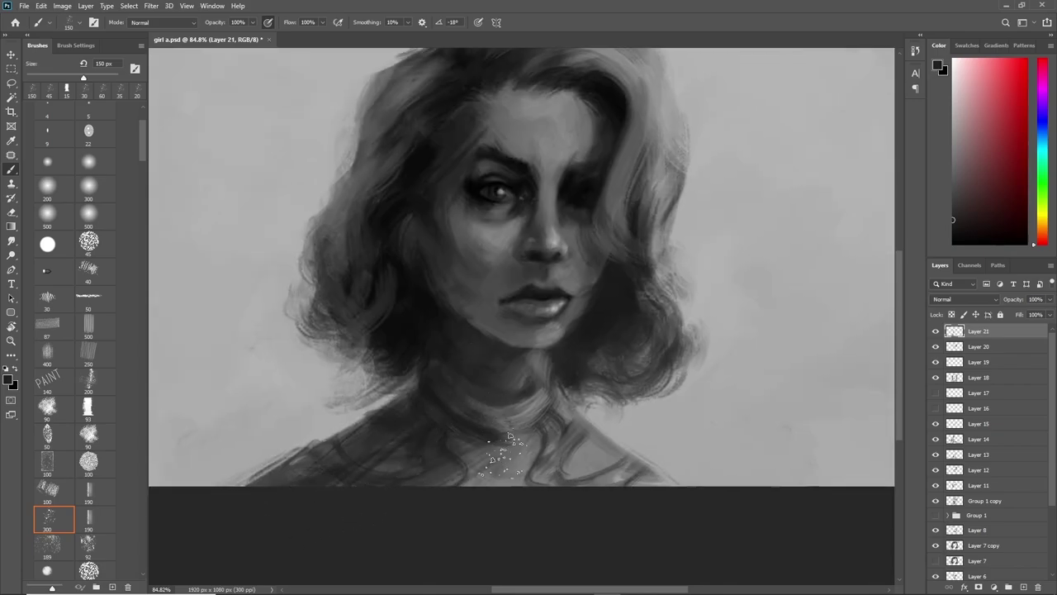
{"action": "scroll", "coordinate": [486, 157], "scroll_direction": "up", "scroll_amount": 3}
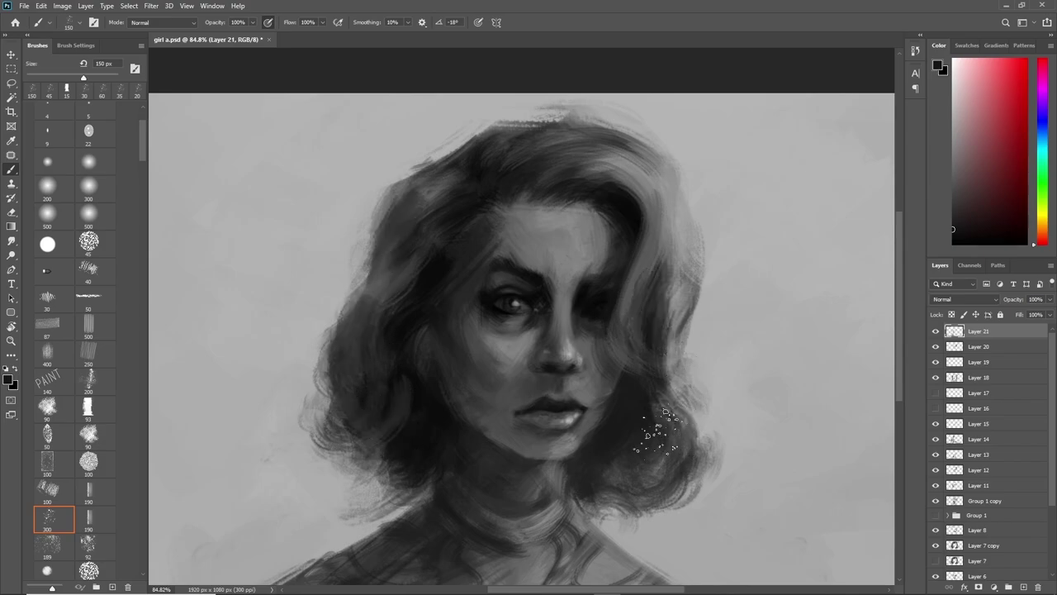
{"action": "key", "text": "bracketleft"}
{"action": "key", "text": "bracketleft"}
{"action": "key", "text": "bracketleft"}
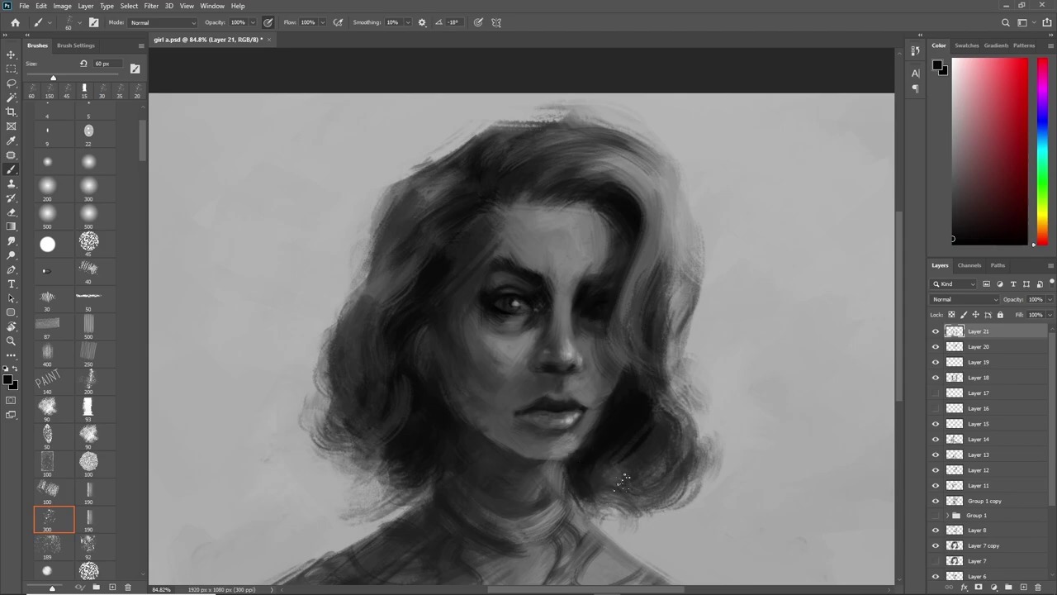
{"action": "mouse_move", "coordinate": [600, 469]}
{"action": "left_mouse_down"}
{"action": "mouse_move", "coordinate": [669, 425]}
{"action": "mouse_move", "coordinate": [673, 473]}
{"action": "left_mouse_up"}
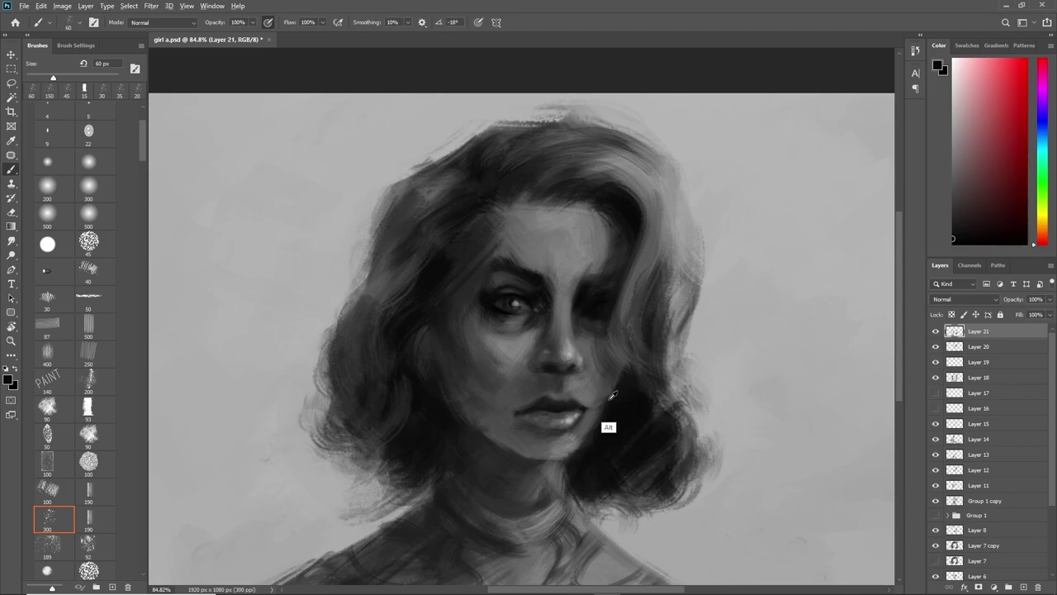
{"action": "left_click_drag", "start_coordinate": [620, 353], "coordinate": [642, 376]}
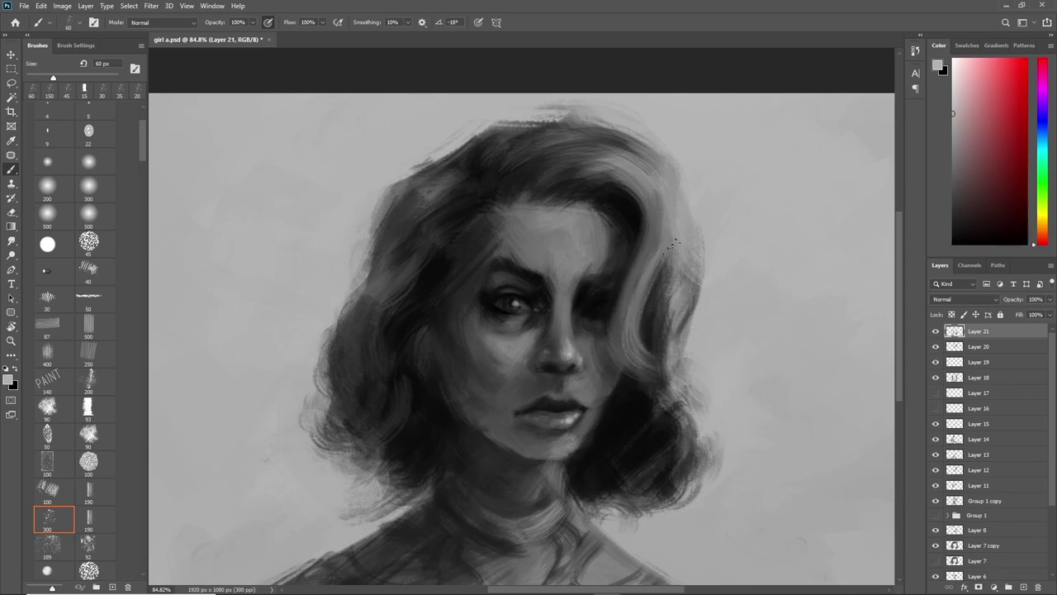
Add lighter strokes to the hair curl beside the cheek, then switch to the Eraser.
{"action": "left_click_drag", "start_coordinate": [648, 322], "coordinate": [686, 397]}
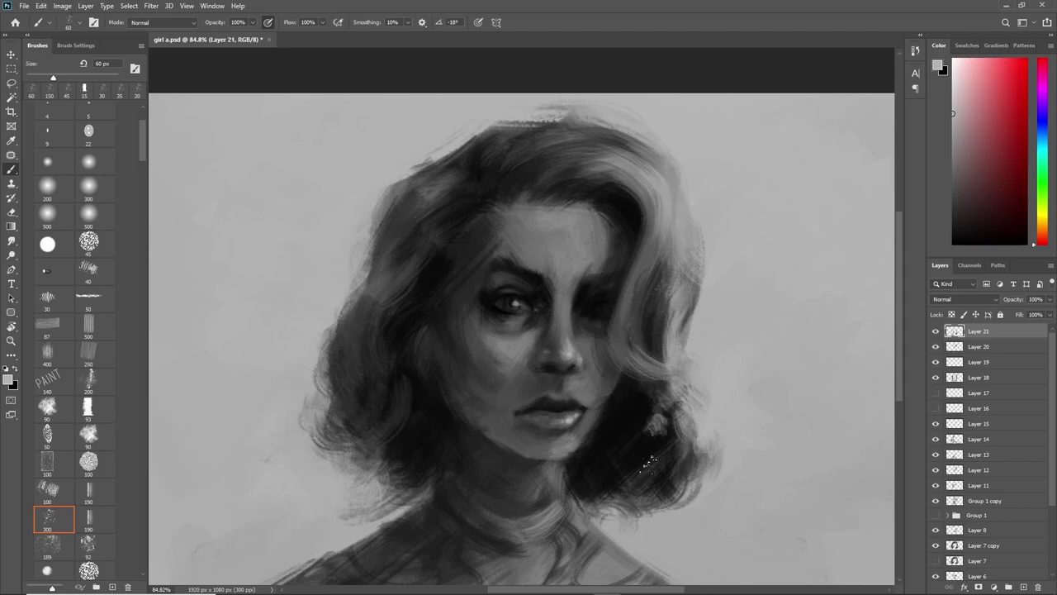
{"action": "left_click", "coordinate": [649, 463], "text": "alt"}
{"action": "key", "text": "e"}
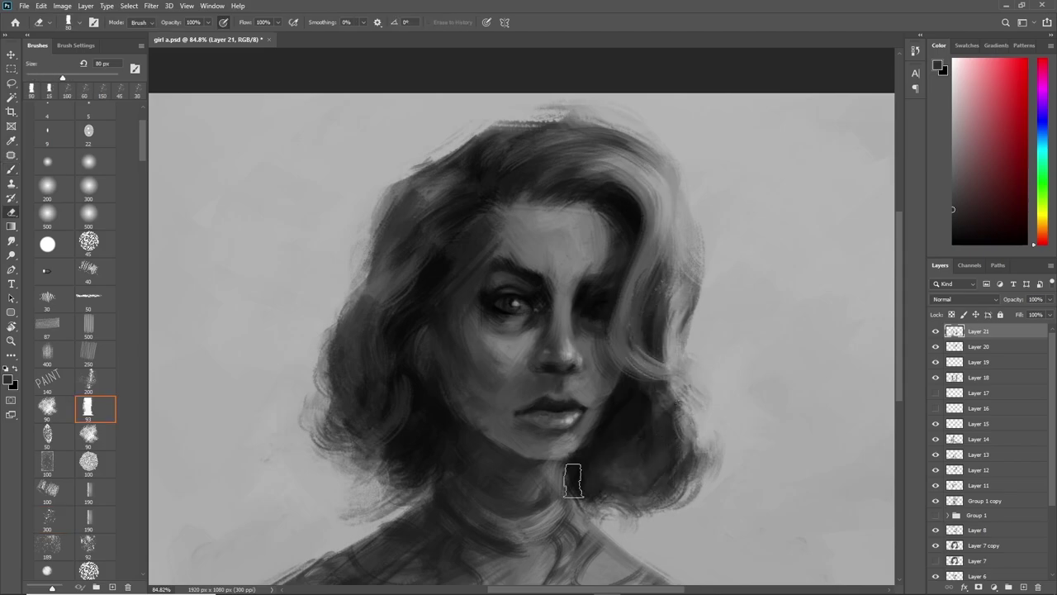
{"action": "scroll", "coordinate": [572, 481], "scroll_direction": "down", "scroll_amount": 5}
{"action": "scroll", "coordinate": [607, 328], "scroll_direction": "up", "scroll_amount": 5}
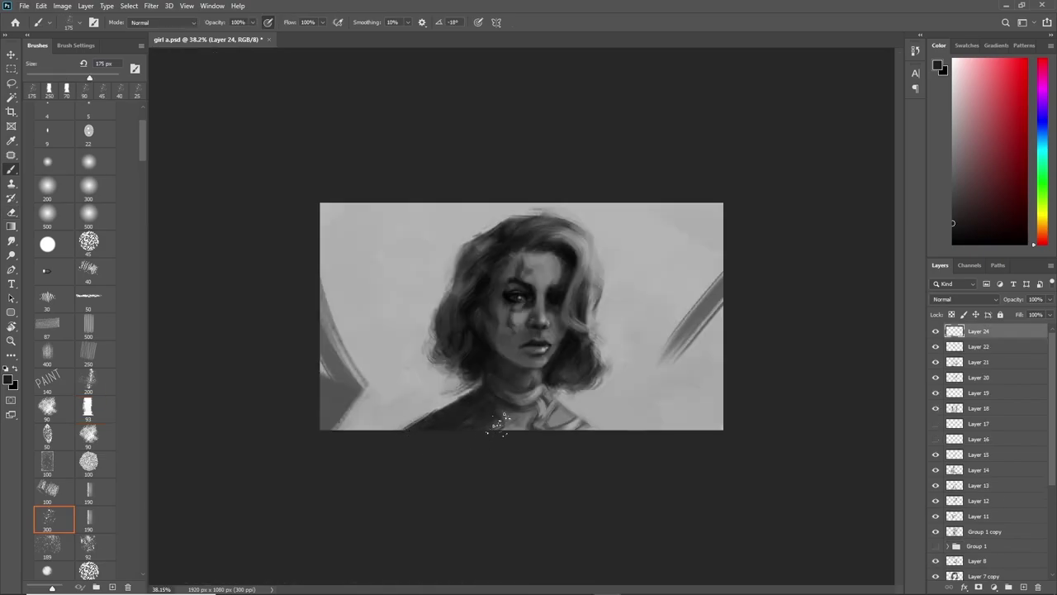
Zoom to 67.6% and darken the neck and shoulder below the face with a 250 px brush.
{"action": "left_click", "coordinate": [517, 419], "text": "alt"}
{"action": "key", "text": "e"}
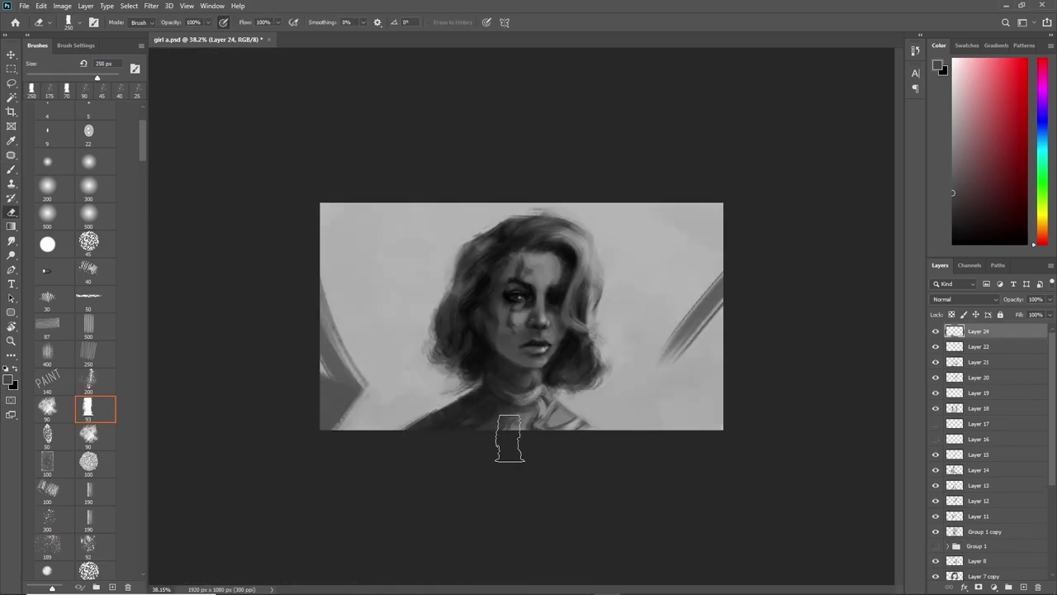
{"action": "key", "text": "b"}
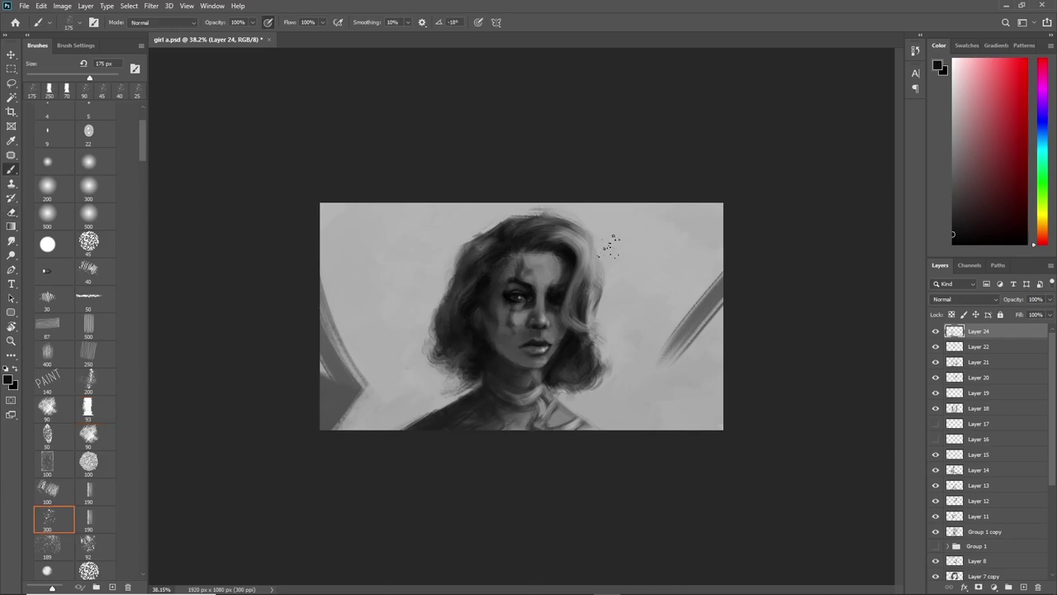
{"action": "key", "text": "ctrl+plus"}
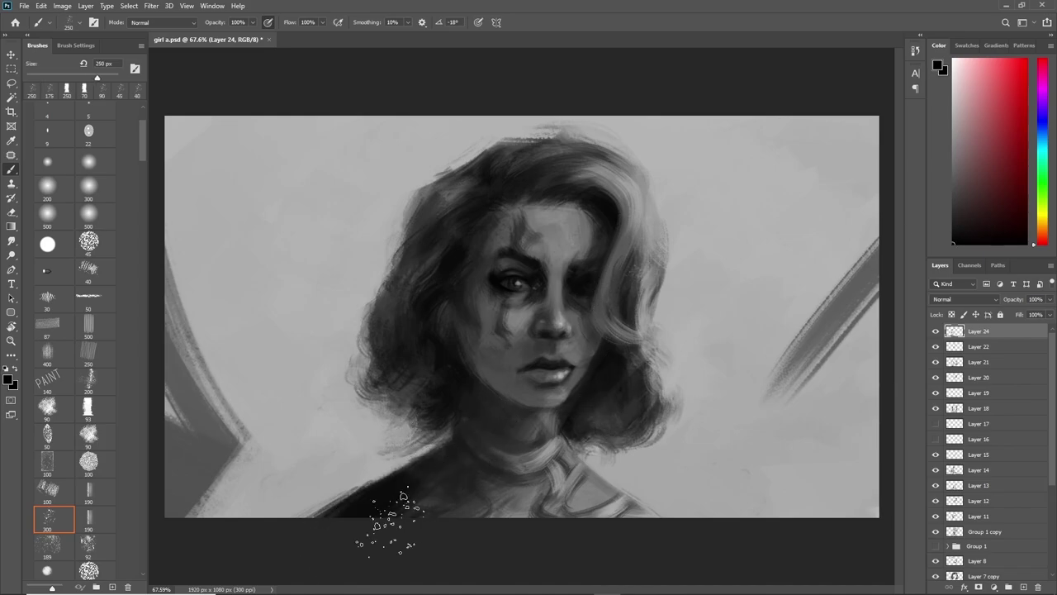
{"action": "key", "text": "bracketright"}
{"action": "key", "text": "bracketright"}
{"action": "left_click_drag", "start_coordinate": [538, 448], "coordinate": [472, 508]}
Erase part of the dark neck and shoulder stroke back to lighten it.
{"action": "key", "text": "e"}
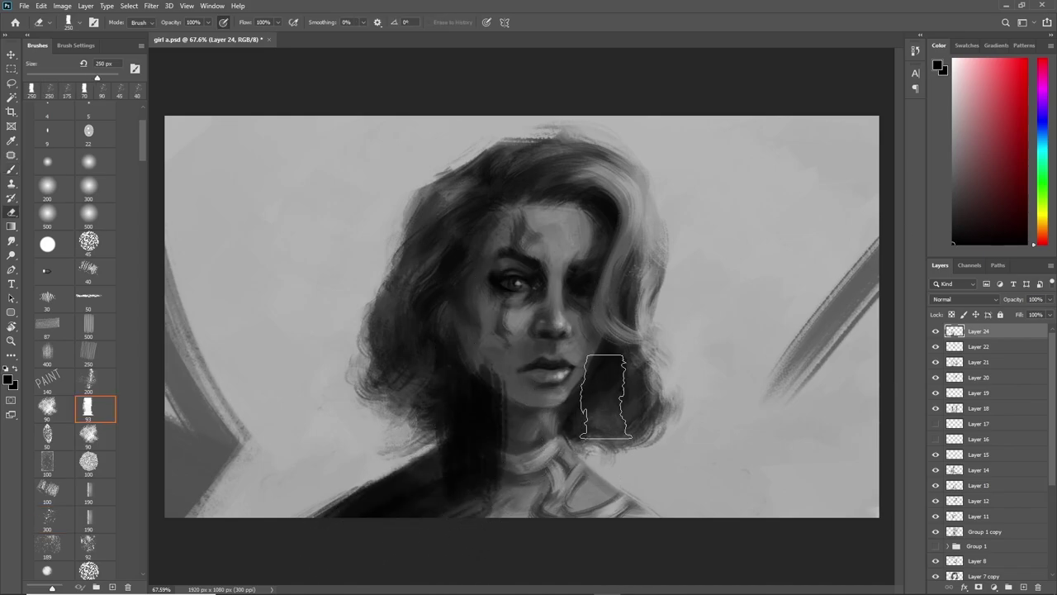
{"action": "left_click_drag", "start_coordinate": [477, 490], "coordinate": [470, 432]}
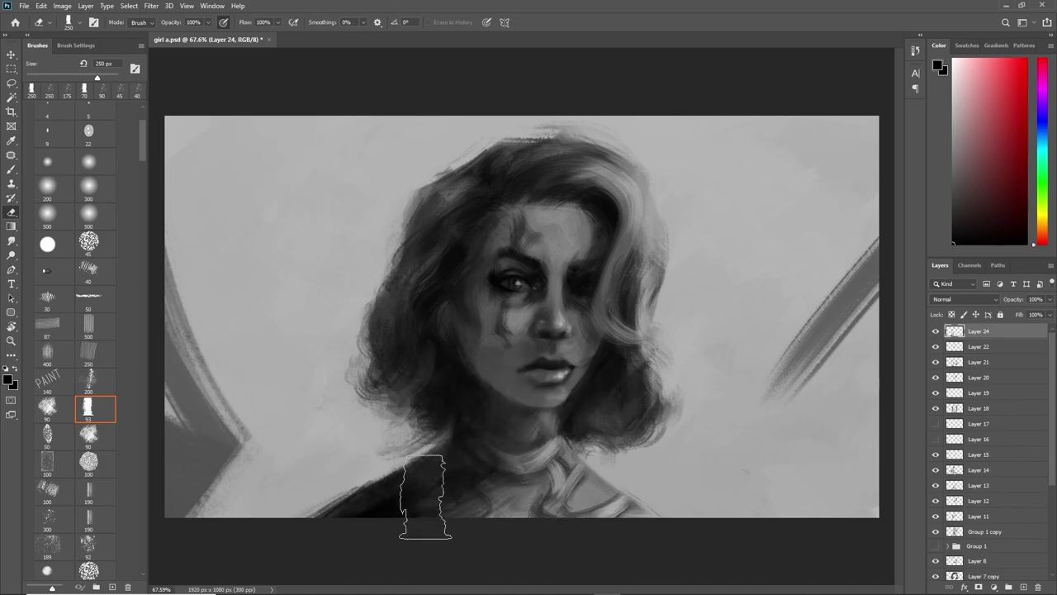
{"action": "scroll", "coordinate": [624, 293], "scroll_direction": "down", "scroll_amount": 3}
{"action": "scroll", "coordinate": [725, 306], "scroll_direction": "up", "scroll_amount": 2}
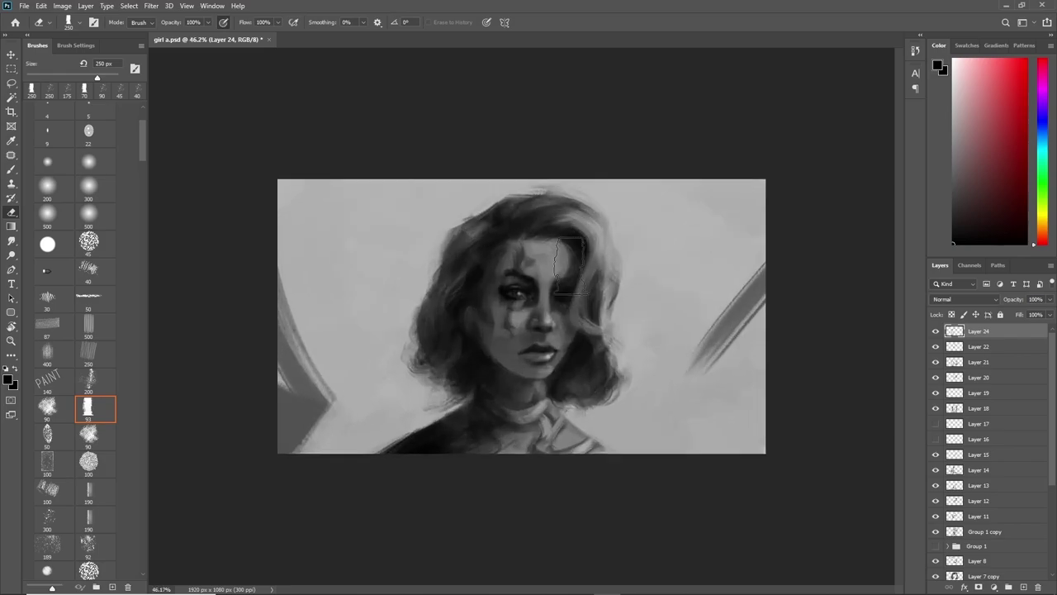
{"action": "scroll", "coordinate": [609, 200], "scroll_direction": "up", "scroll_amount": 2}
{"action": "scroll", "coordinate": [585, 224], "scroll_direction": "up", "scroll_amount": 1}
{"action": "scroll", "coordinate": [634, 261], "scroll_direction": "down", "scroll_amount": 1}
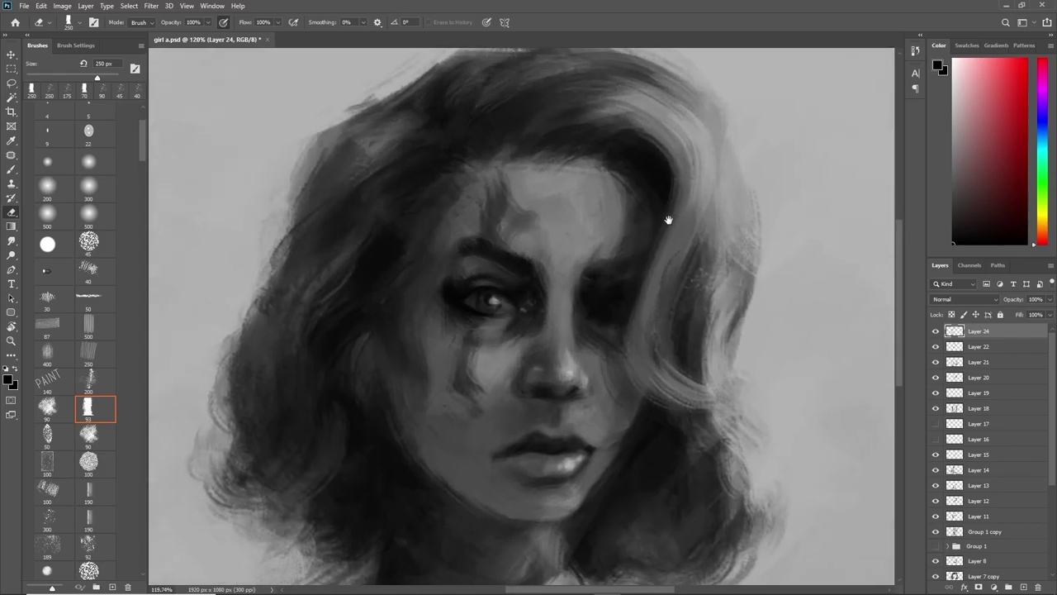
{"action": "scroll", "coordinate": [667, 217], "scroll_direction": "down", "scroll_amount": 1}
{"action": "scroll", "coordinate": [661, 235], "scroll_direction": "down", "scroll_amount": 1}
{"action": "scroll", "coordinate": [652, 232], "scroll_direction": "down", "scroll_amount": 1}
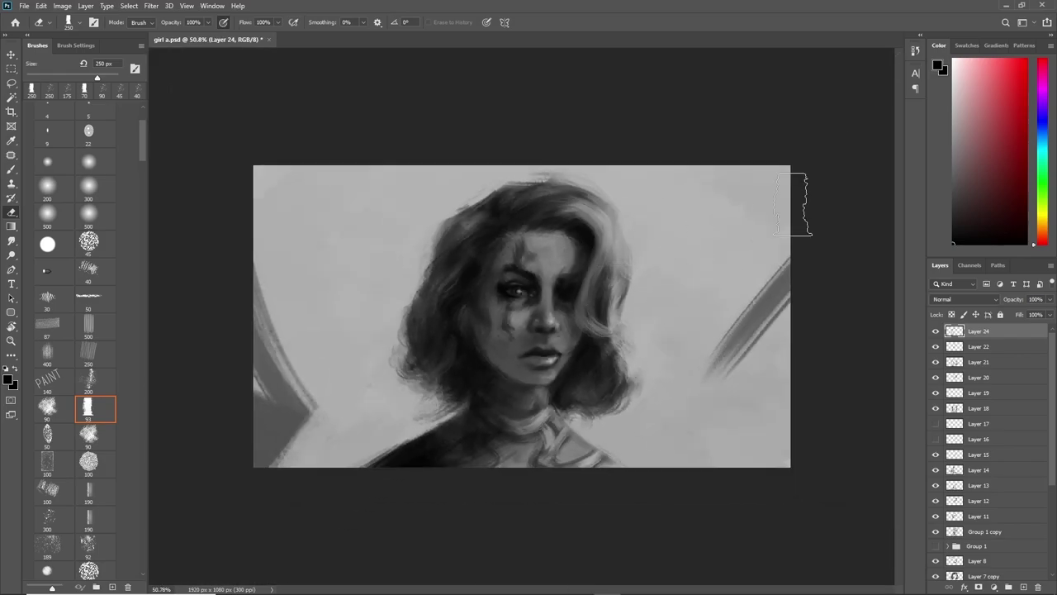
{"action": "scroll", "coordinate": [710, 222], "scroll_direction": "up", "scroll_amount": 1}
Return to the Brush and create Layer 25 for the parting speckles.
{"action": "key", "text": "p"}
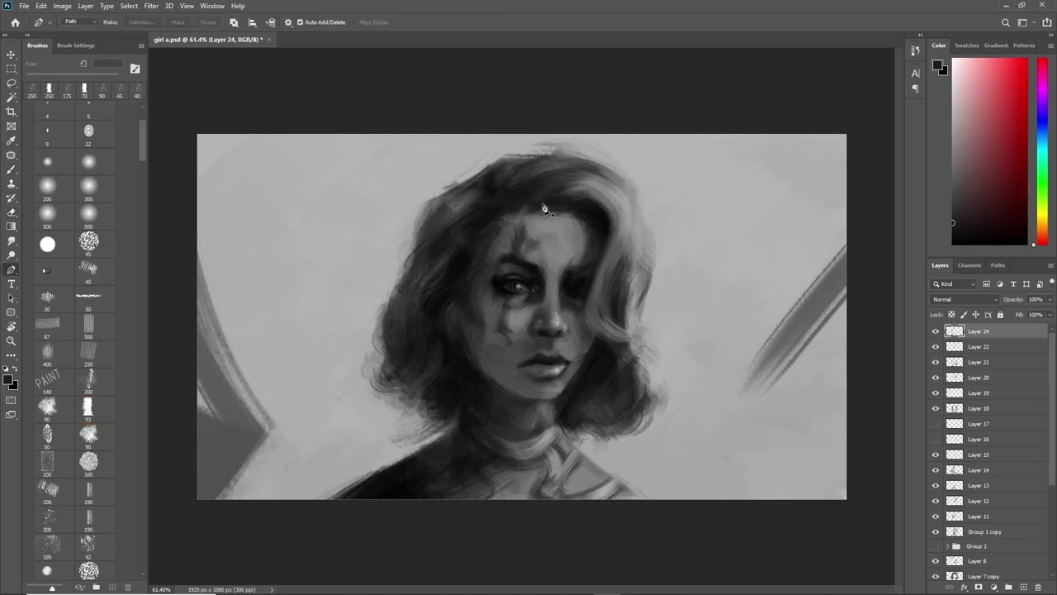
{"action": "key", "text": "b"}
{"action": "key", "text": "ctrl+shift+n"}
{"action": "key", "text": "Return"}
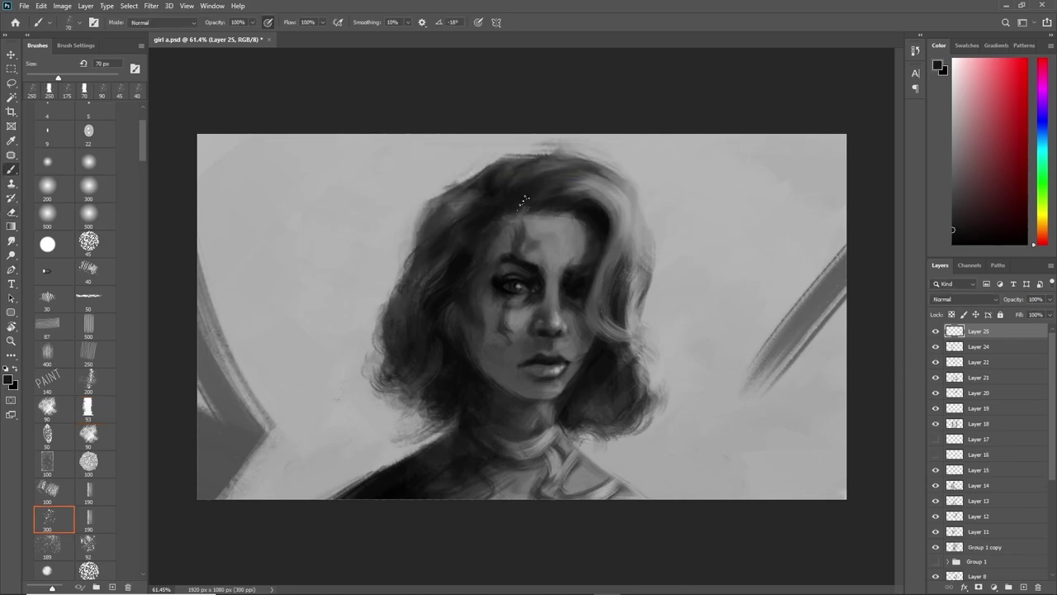